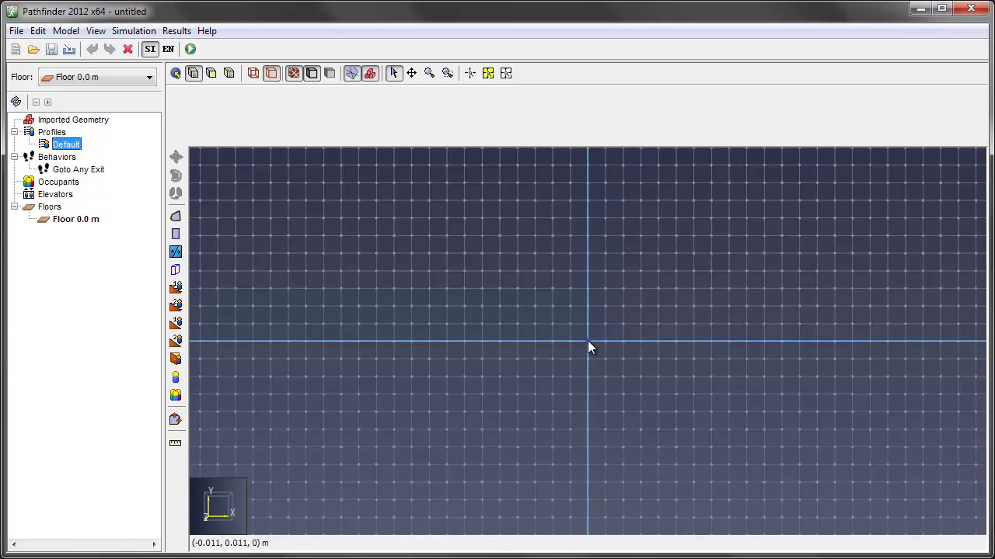
Step: Draw the triangular Room00 through (0,0), (0,1) and (3.5,0.5), closing it at the origin
left_click(175, 216)
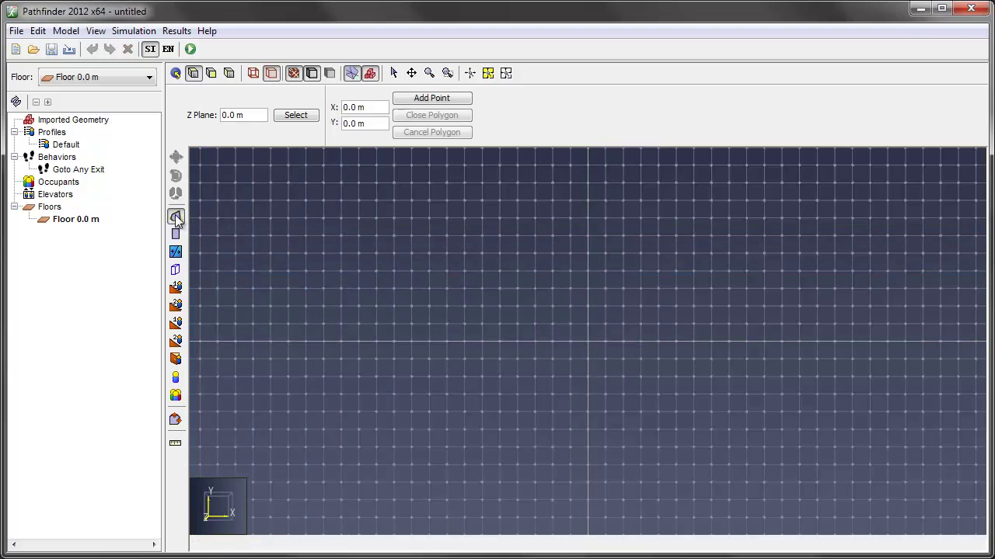
left_click(588, 341)
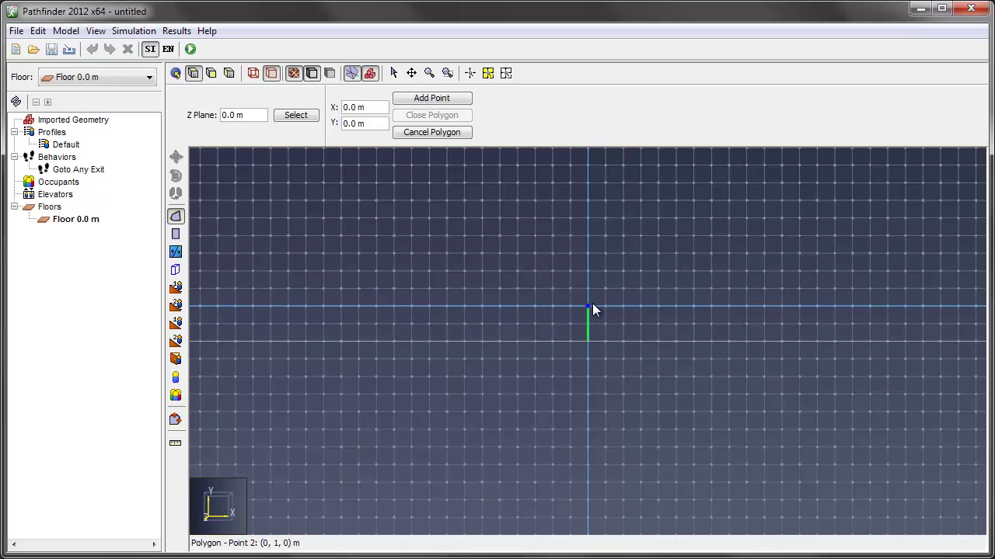
left_click(588, 306)
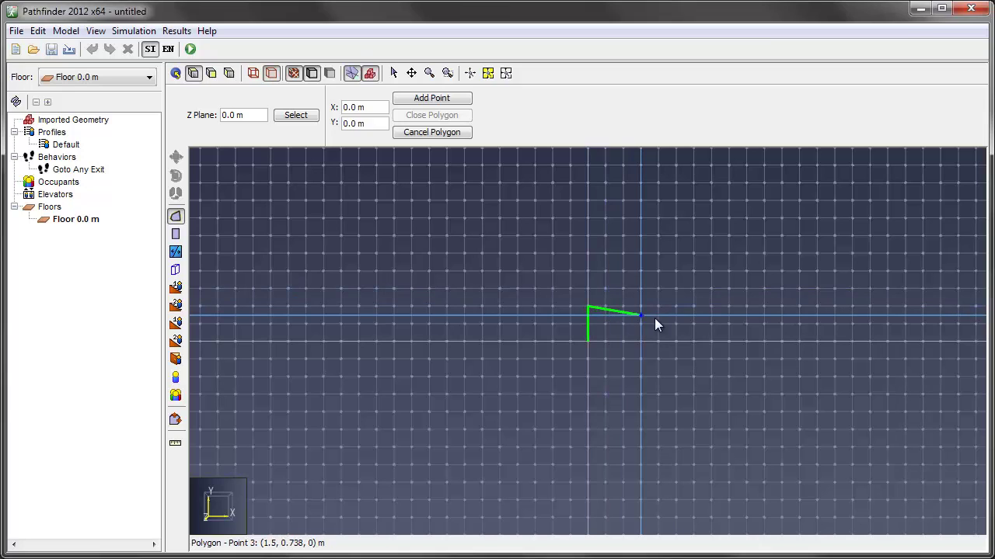
left_click(707, 323)
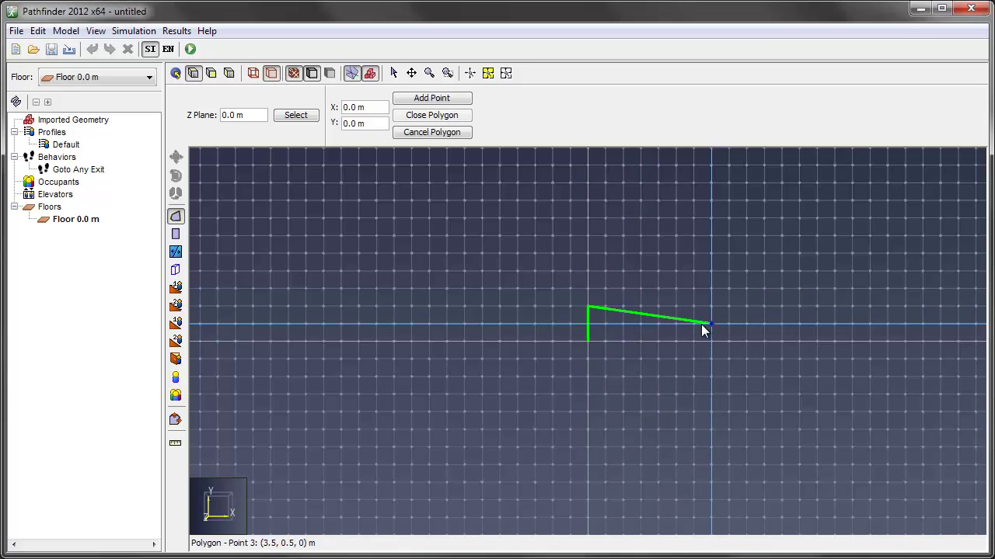
left_click(588, 340)
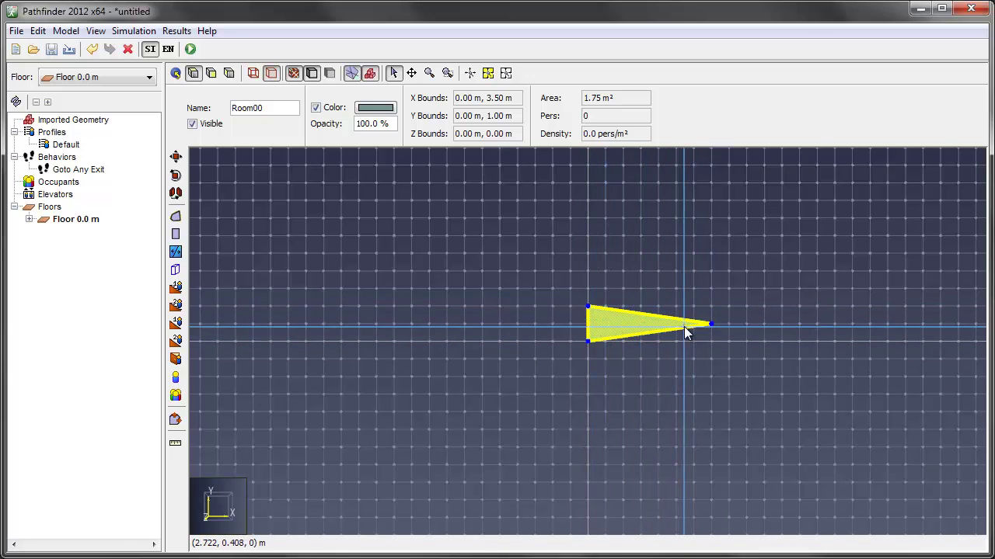
Step: Rotate the triangle about its bottom-left corner so its lower edge is level
left_click(176, 175)
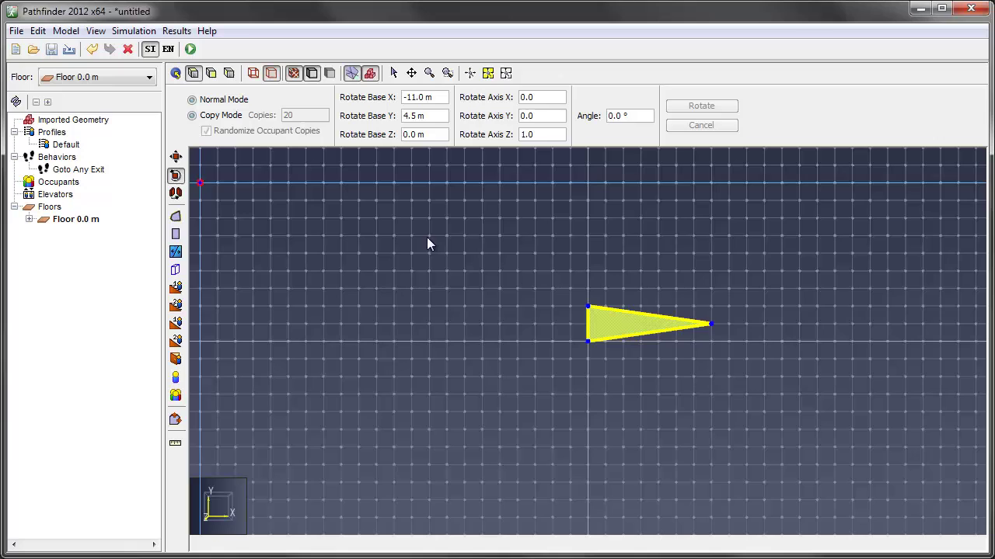
left_click(589, 342)
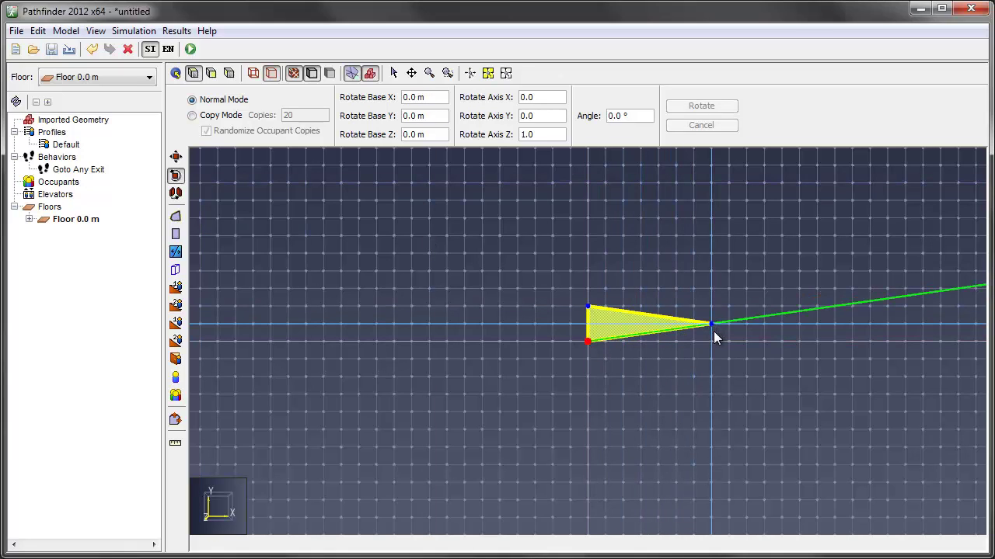
left_click(712, 324)
left_click(711, 341)
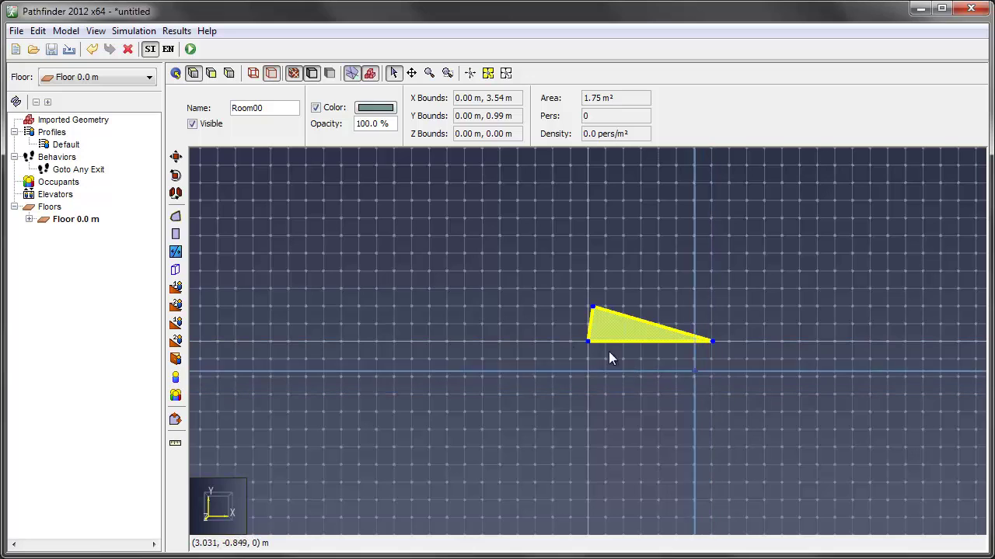
Step: Rotate in copy mode about the right tip to fan 20 copies of the triangle
left_click(175, 175)
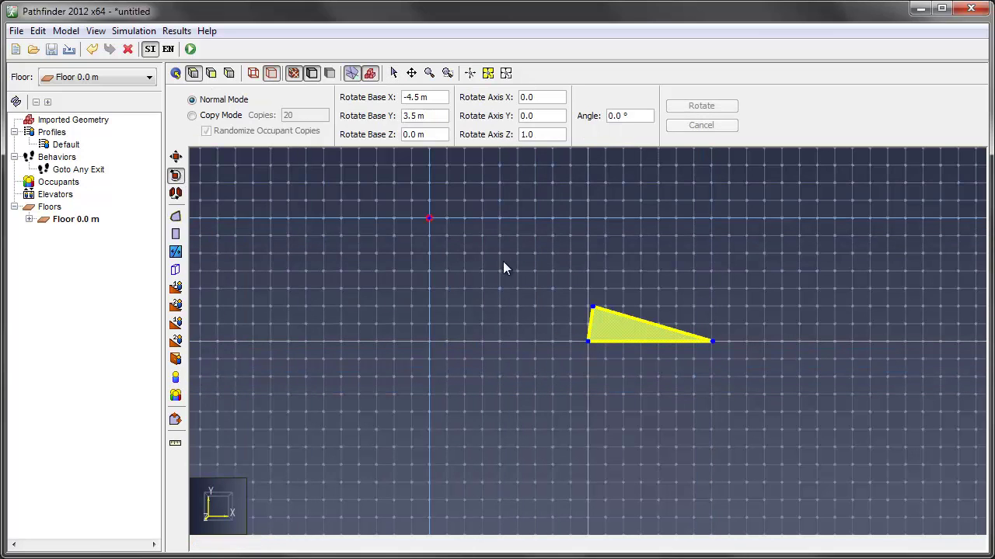
left_click(220, 115)
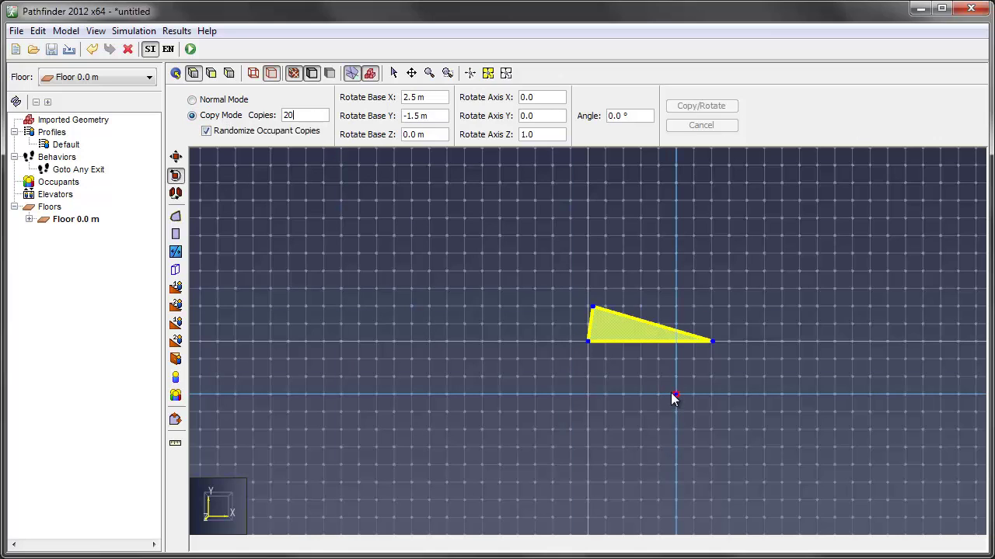
left_click(714, 341)
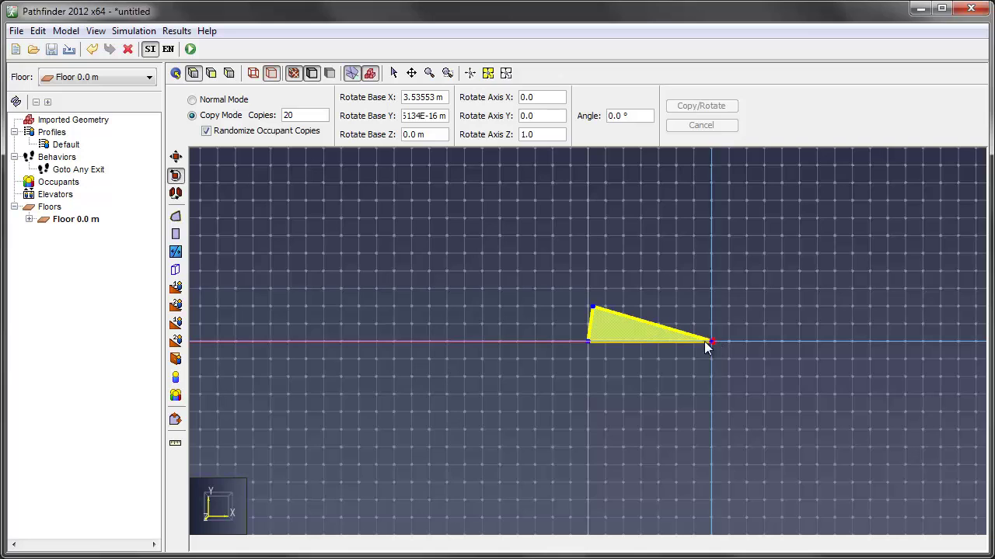
left_click(589, 341)
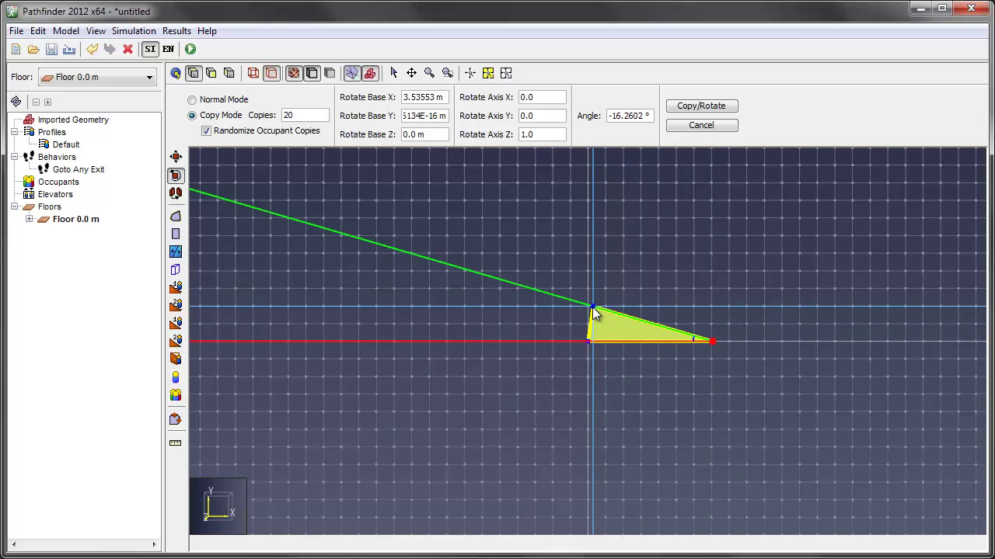
left_click(594, 306)
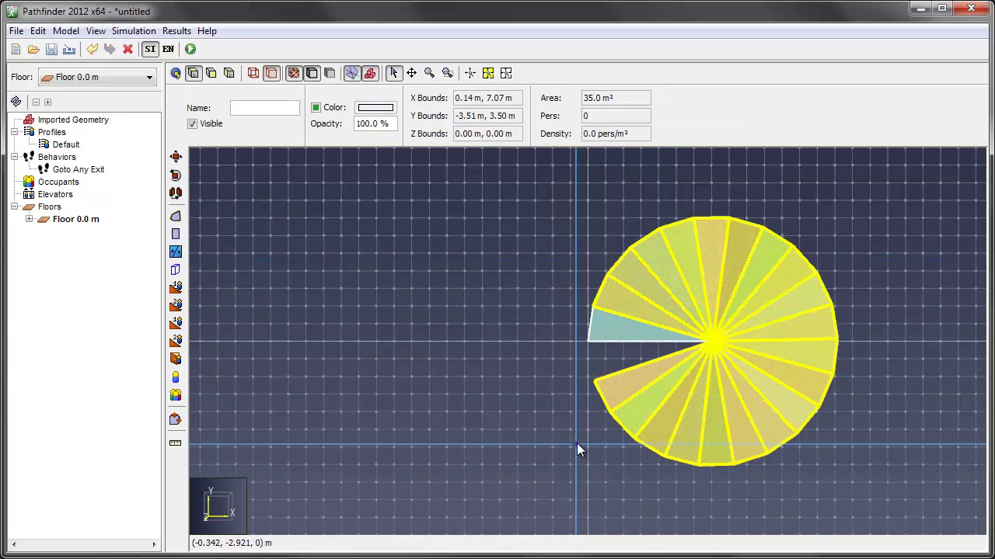
Step: Select the four lower-left wedges of the fan and delete them
left_click(551, 454)
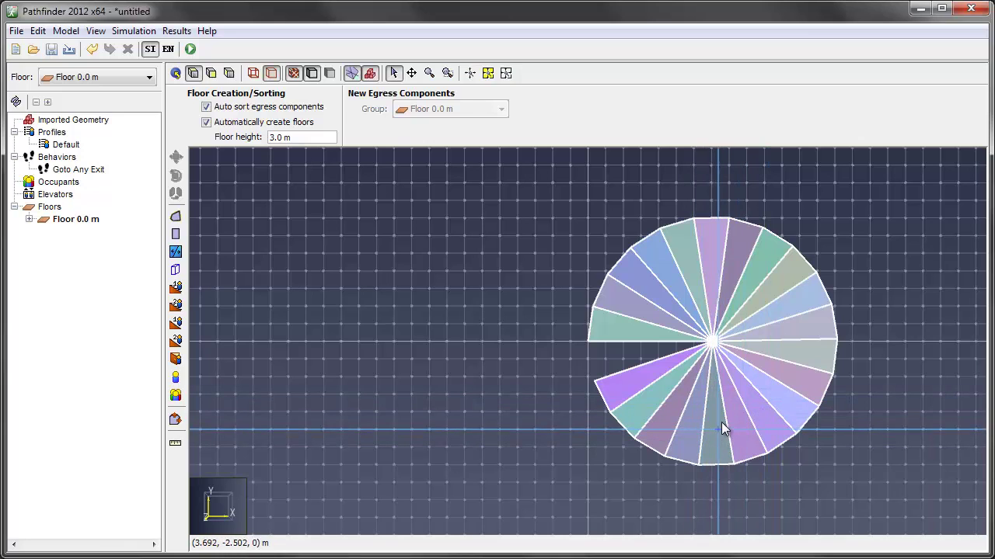
left_click(691, 440)
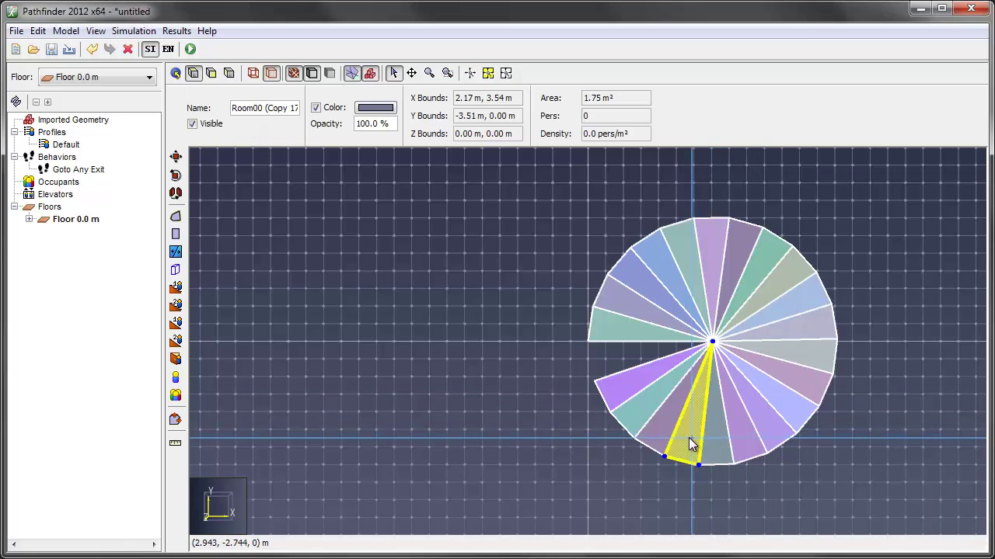
left_click(649, 430, "ctrl")
left_click(631, 406, "ctrl")
left_click(615, 390, "ctrl")
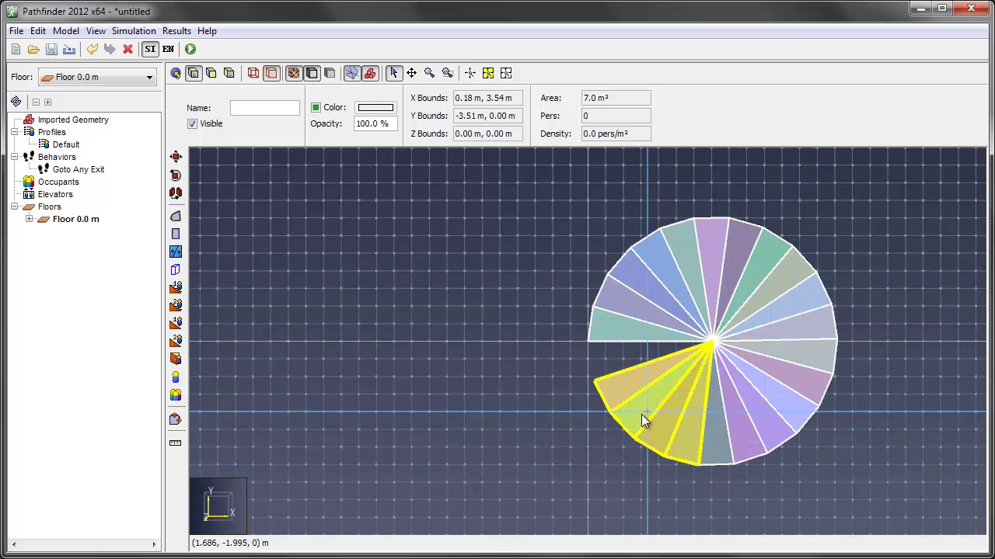
key("Delete")
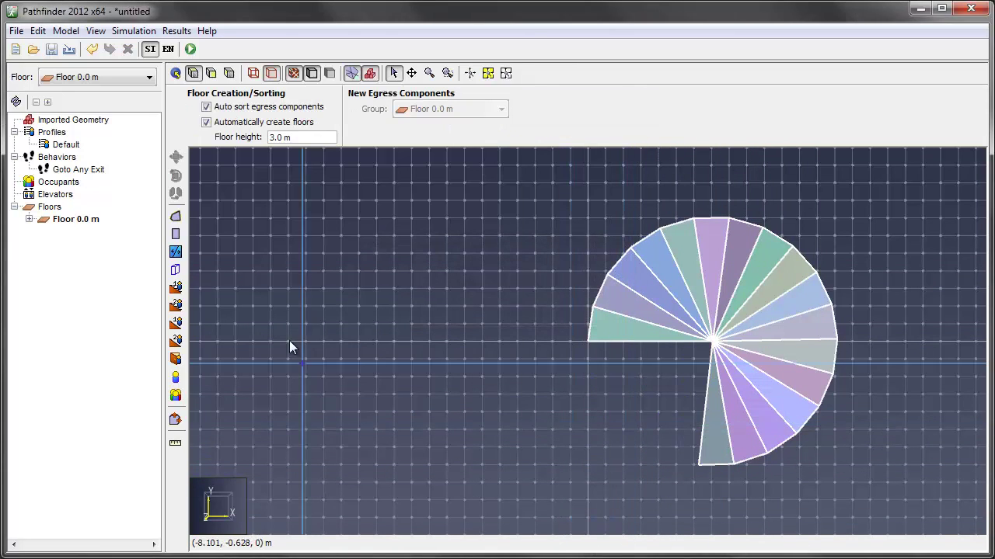
Step: Orbit the fan in 3D, then in top view box-select the right-half wedges
left_click(176, 73)
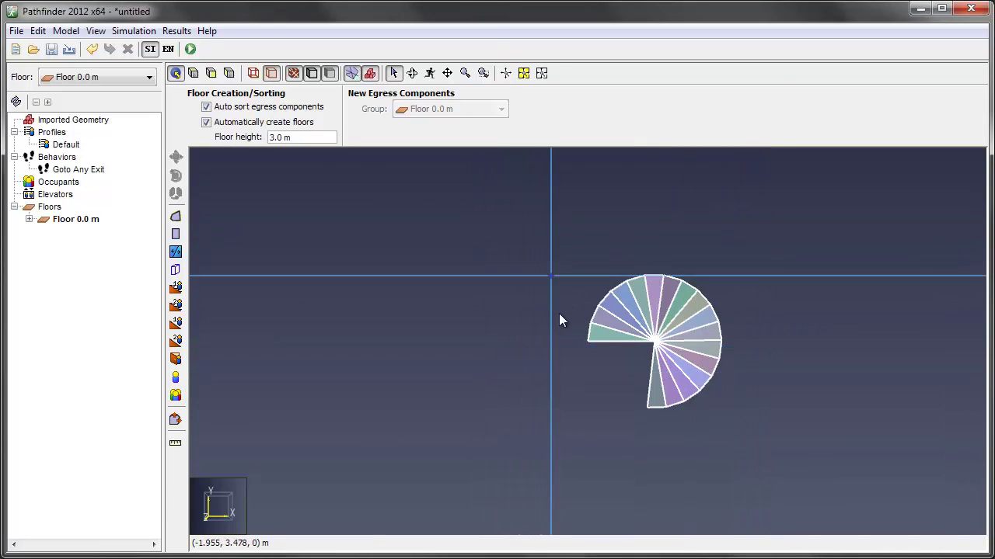
middle_click_drag(553, 125, 524, 243)
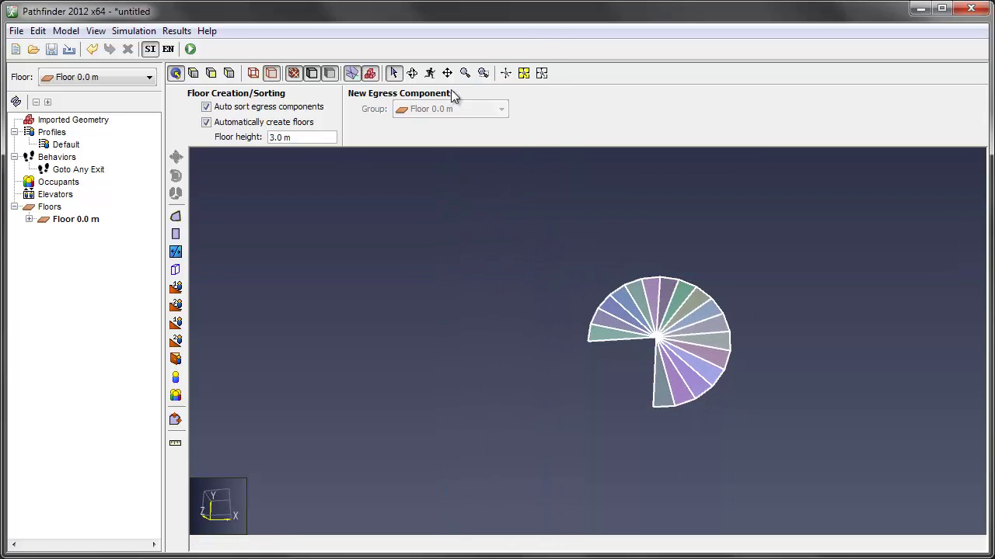
left_click(200, 73)
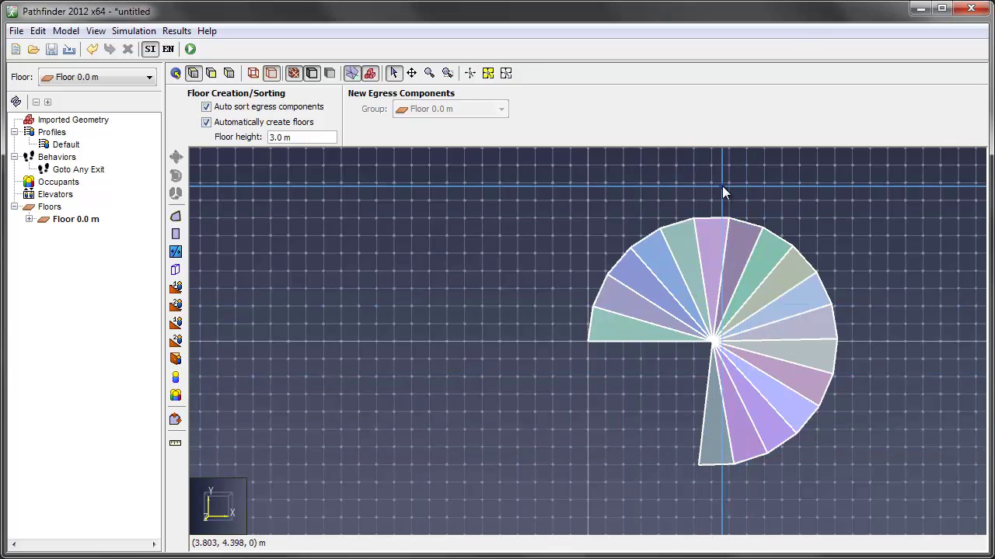
left_click_drag(721, 186, 851, 481)
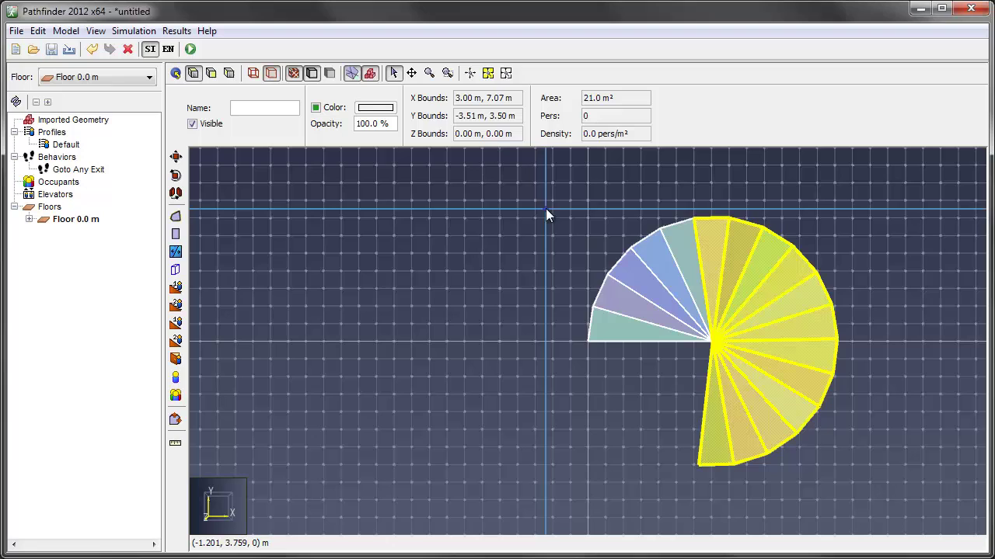
Step: Add the upper-left wedges to the selection and raise all selected wedges by 7 in
left_click_drag(546, 209, 680, 296, "ctrl")
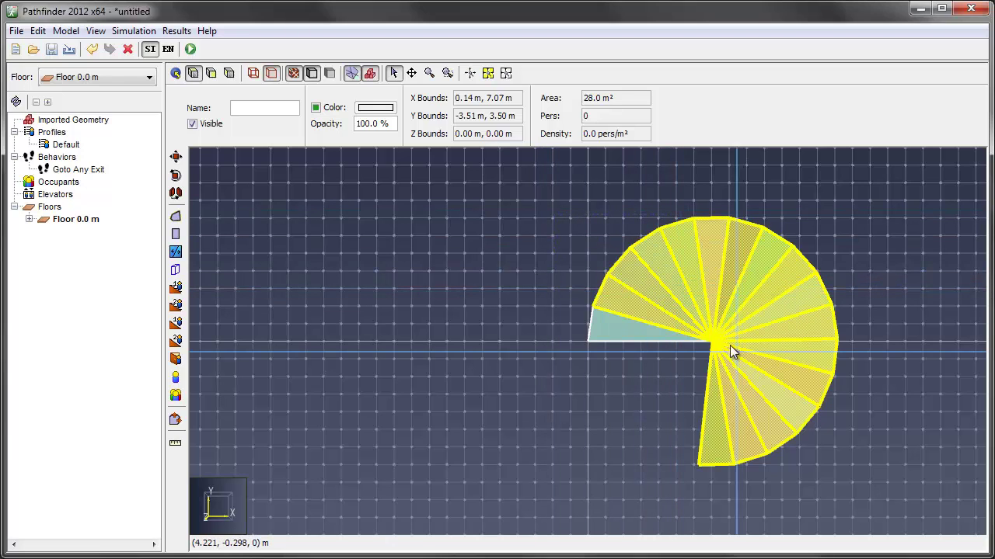
right_click(646, 318)
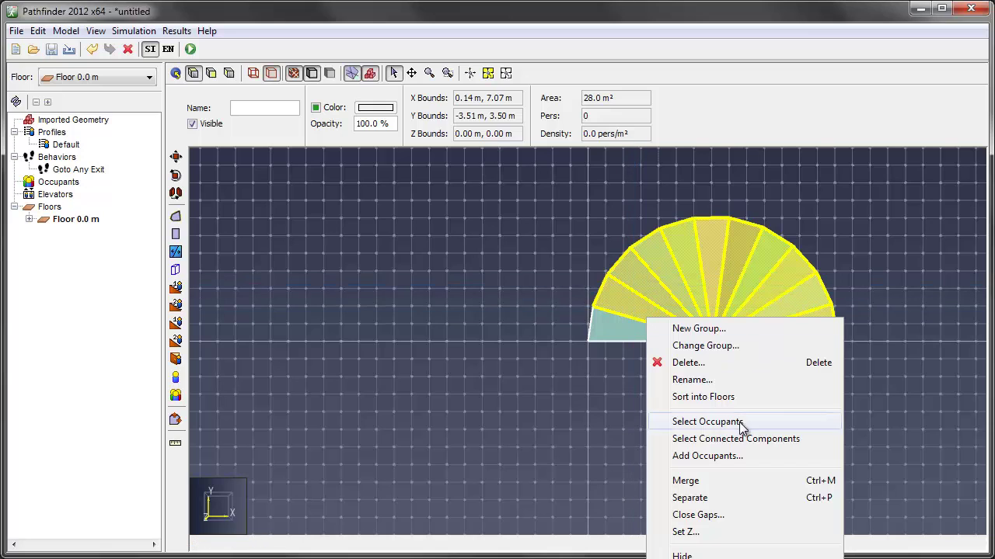
left_click(685, 532)
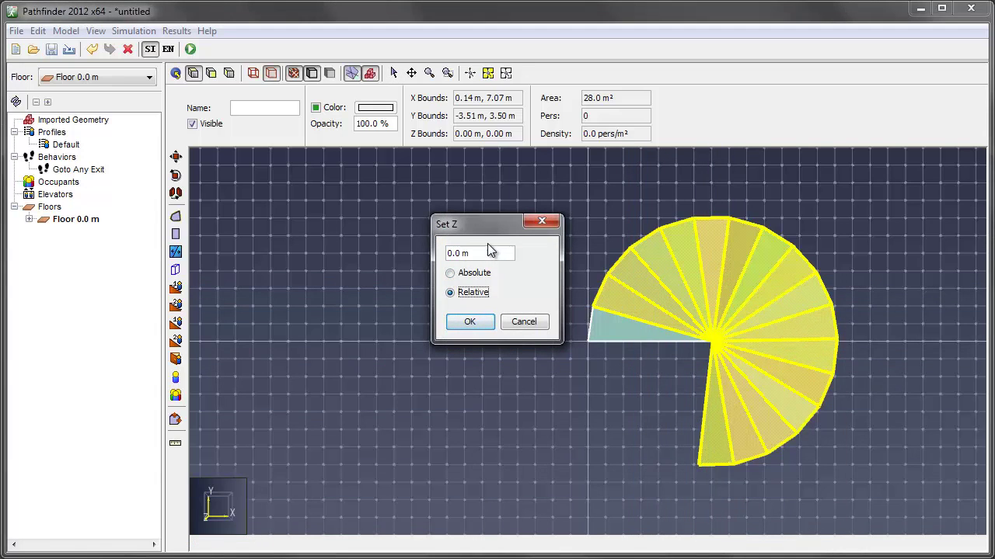
left_click_drag(481, 254, 429, 255)
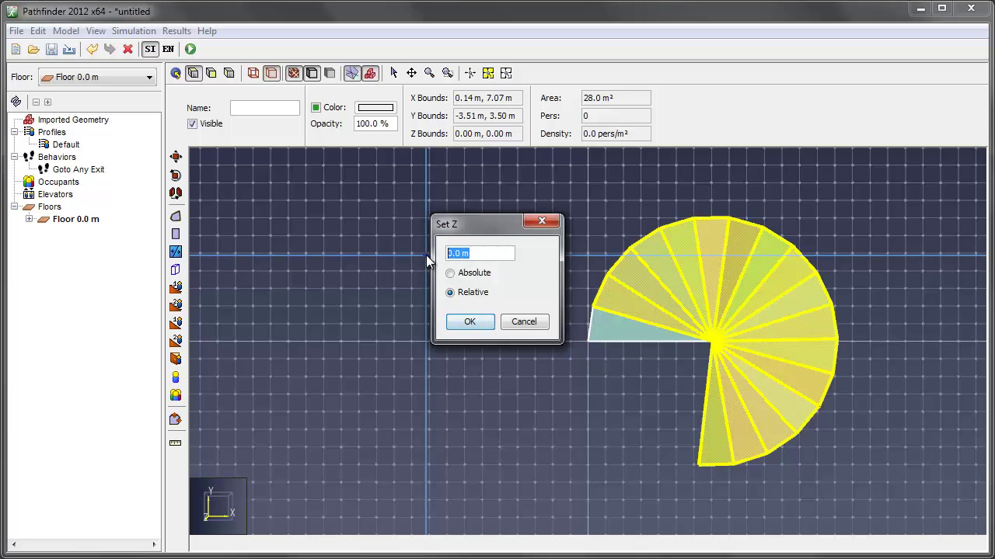
type("7 in")
left_click(470, 322)
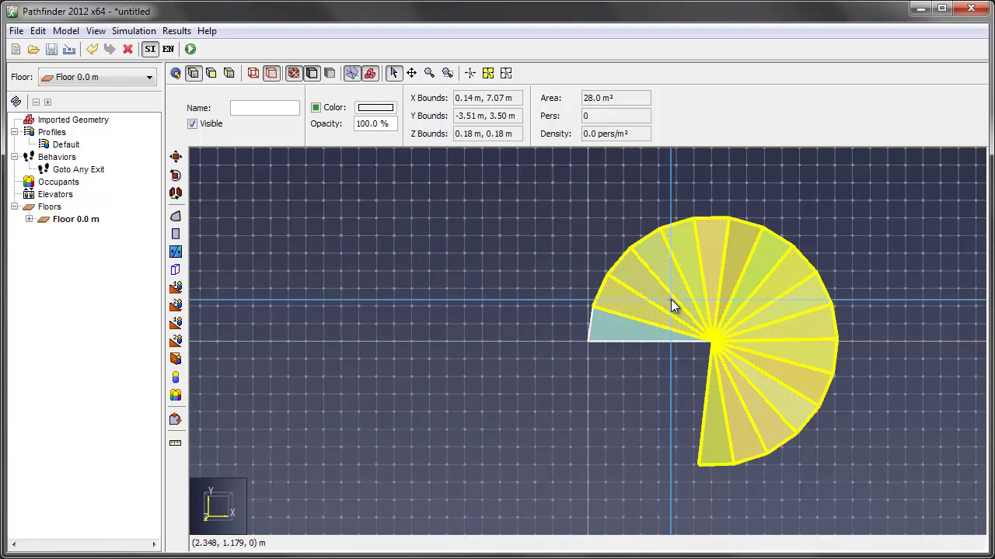
Step: Deselect the lowest wedge and raise the rest a relative 7 in, repeating for the next wedge
left_click(617, 303, "ctrl")
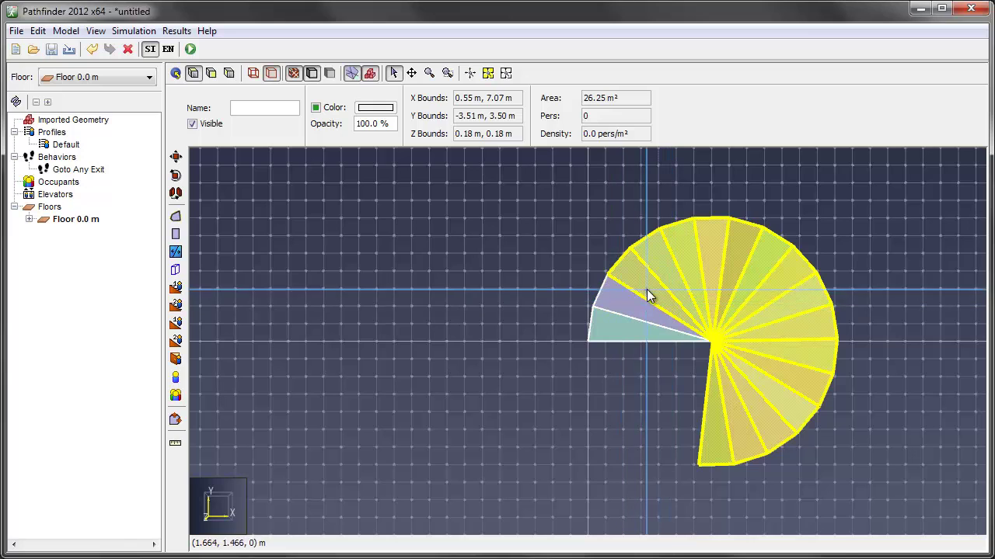
right_click(648, 290)
left_click(686, 504)
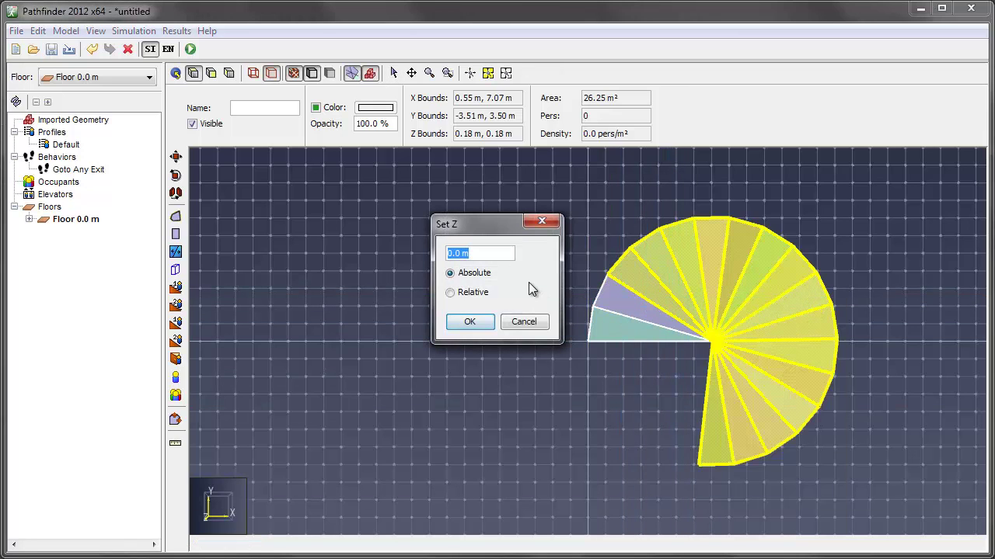
type("7 in")
left_click(479, 294)
left_click(478, 321)
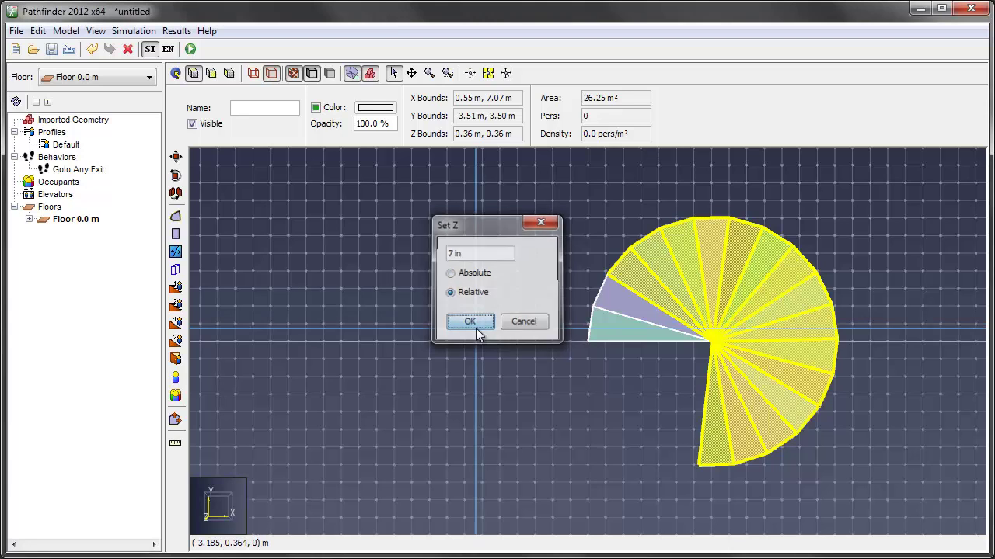
left_click(654, 288, "ctrl")
right_click(664, 274)
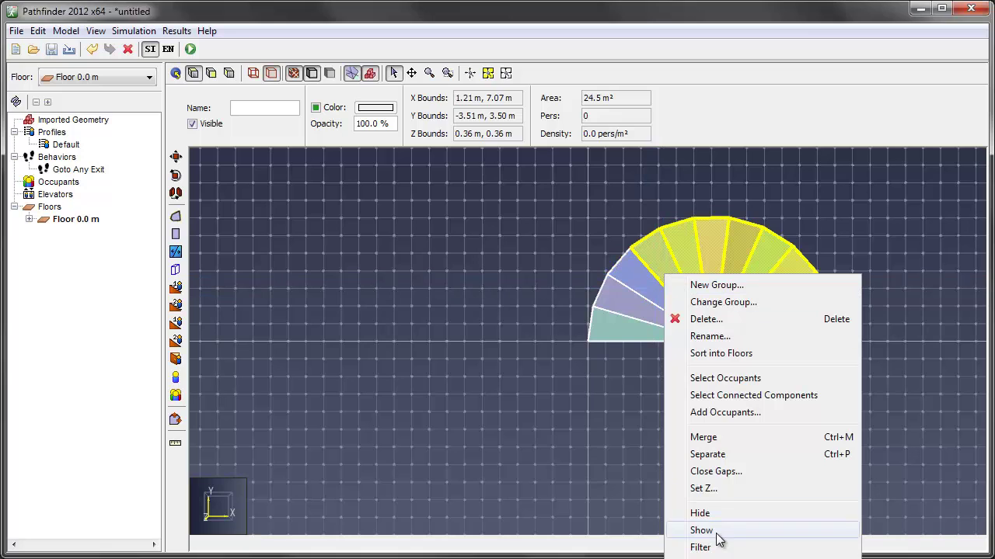
left_click(709, 494)
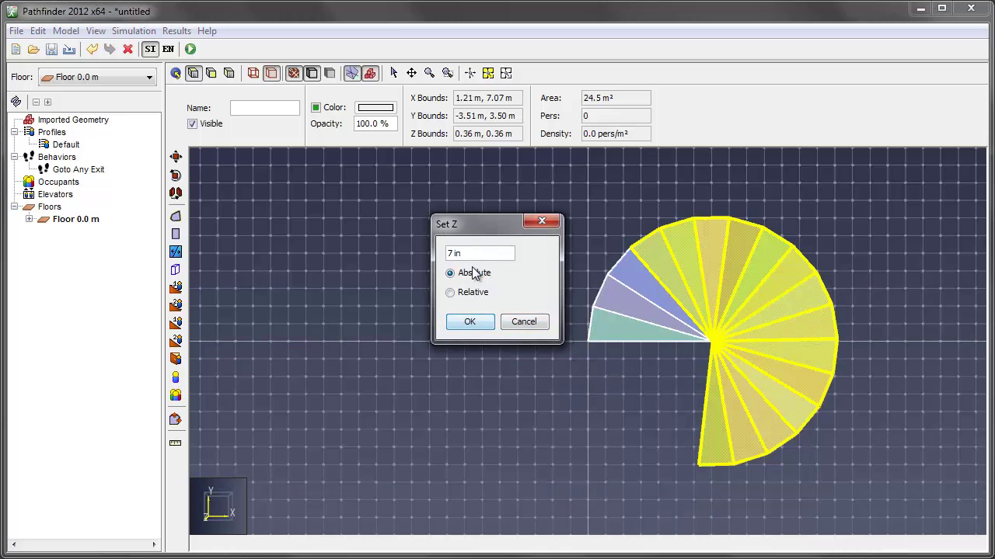
left_click(470, 321)
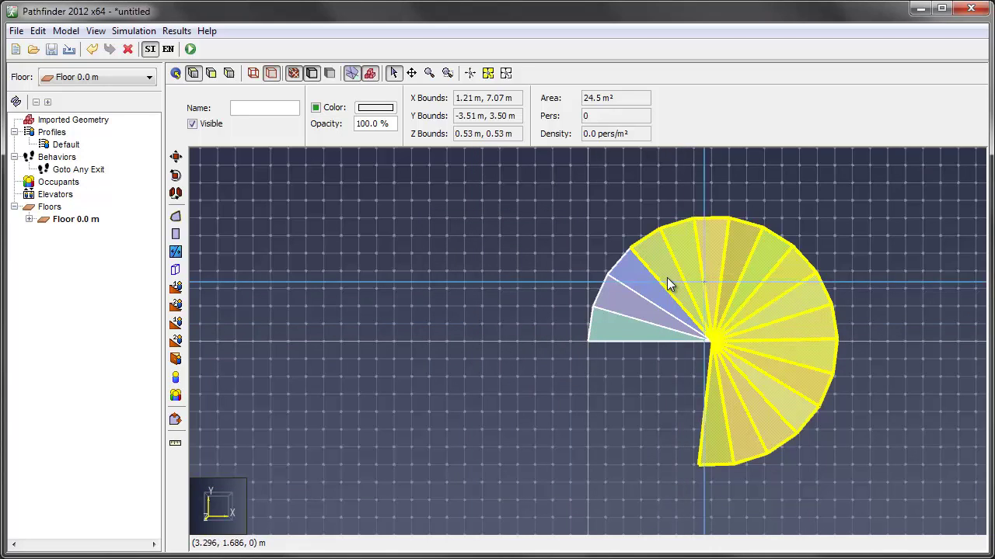
Step: Drop the next wedges in turn and raise the remainder, entering 71 cm once
left_click(659, 268, "ctrl")
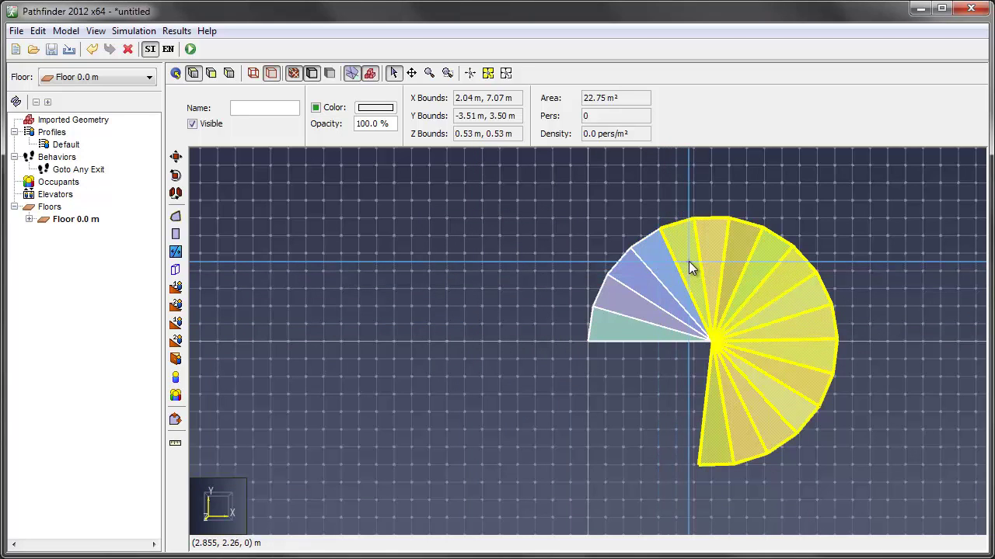
right_click(690, 268)
left_click(761, 474)
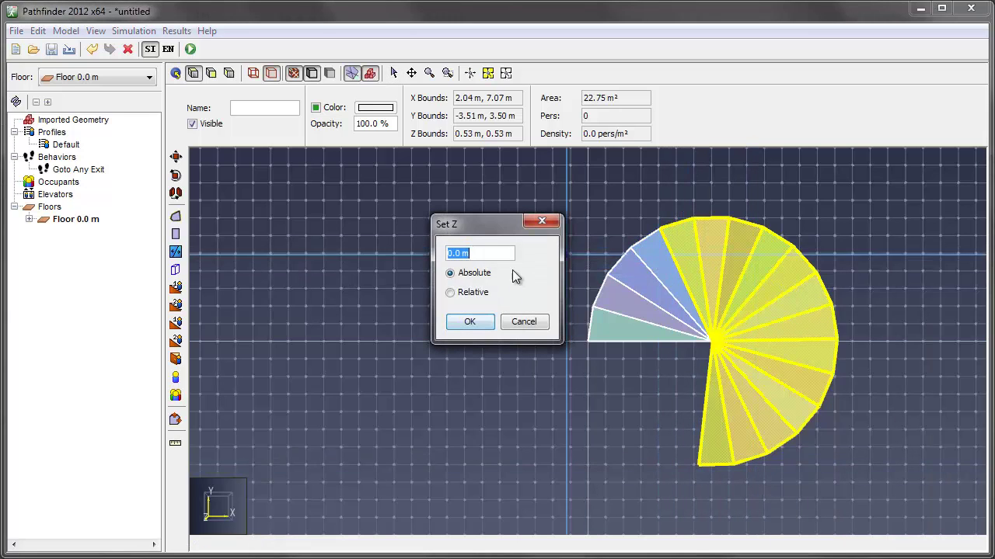
type("71 cm")
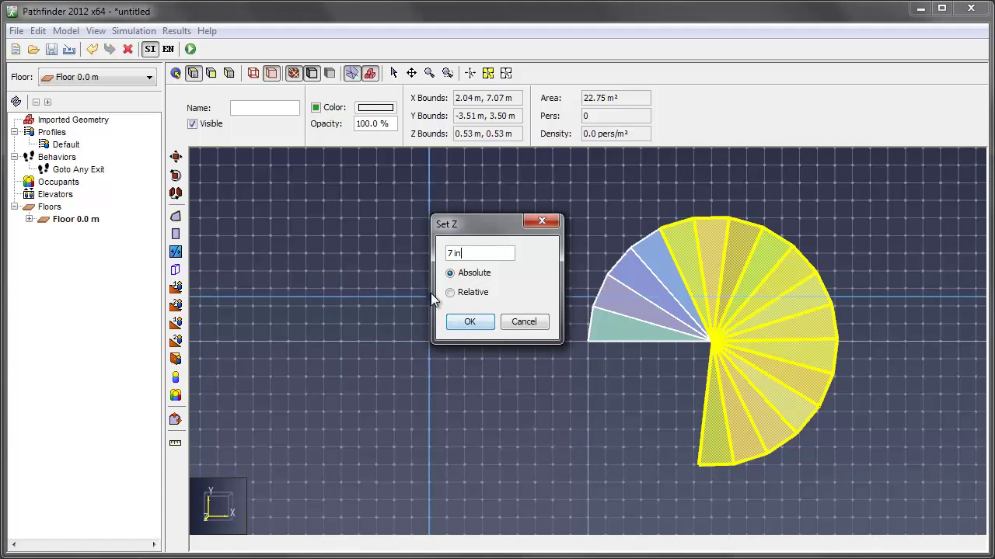
key("Return")
left_click(688, 264, "ctrl")
right_click(731, 268)
left_click(760, 476)
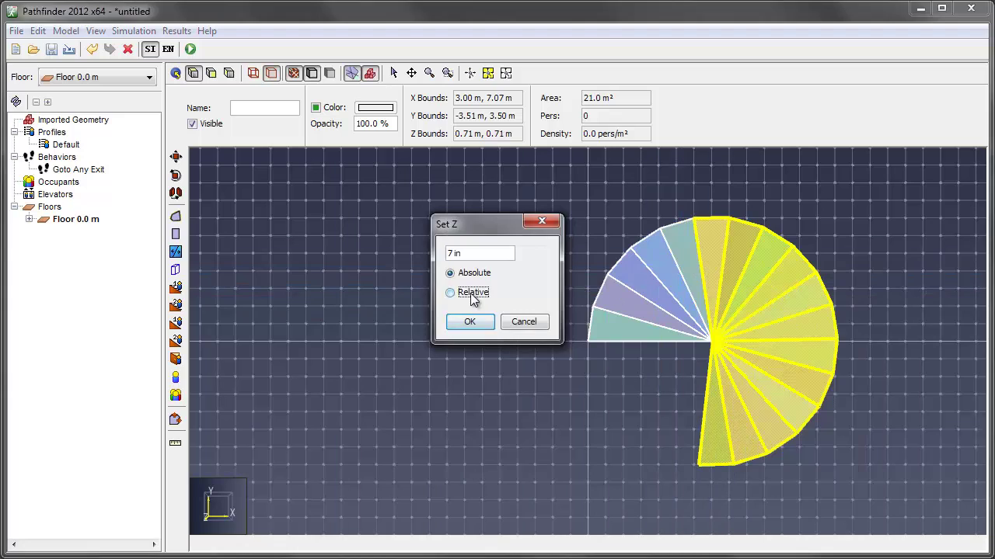
key("Return")
left_click(710, 237, "ctrl")
Step: Continue deselecting the lowest wedge and lifting the remaining ones by 7 in
right_click(739, 263)
left_click(769, 471)
key("Return")
left_click(760, 268, "ctrl")
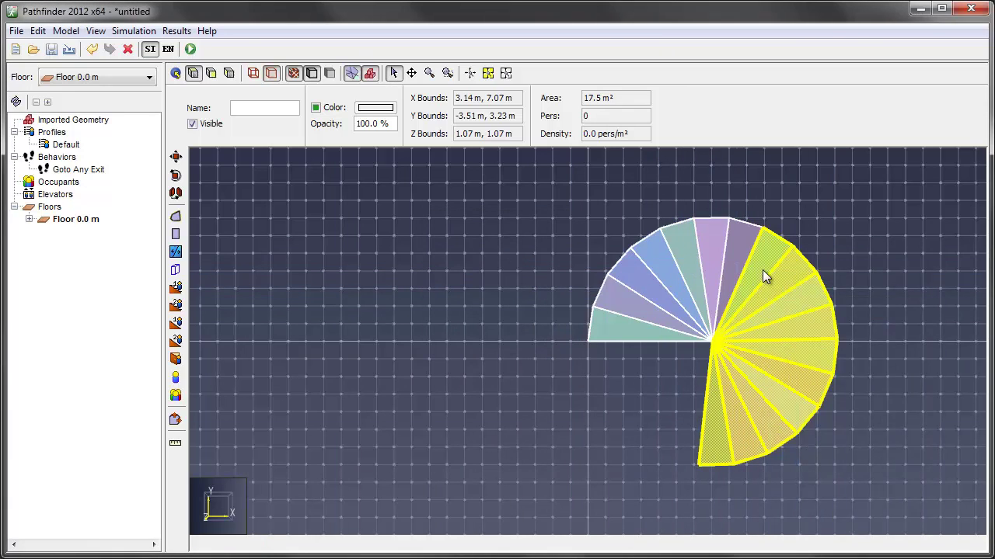
right_click(762, 270)
left_click(793, 478)
key("Return")
left_click(759, 264, "ctrl")
right_click(777, 280)
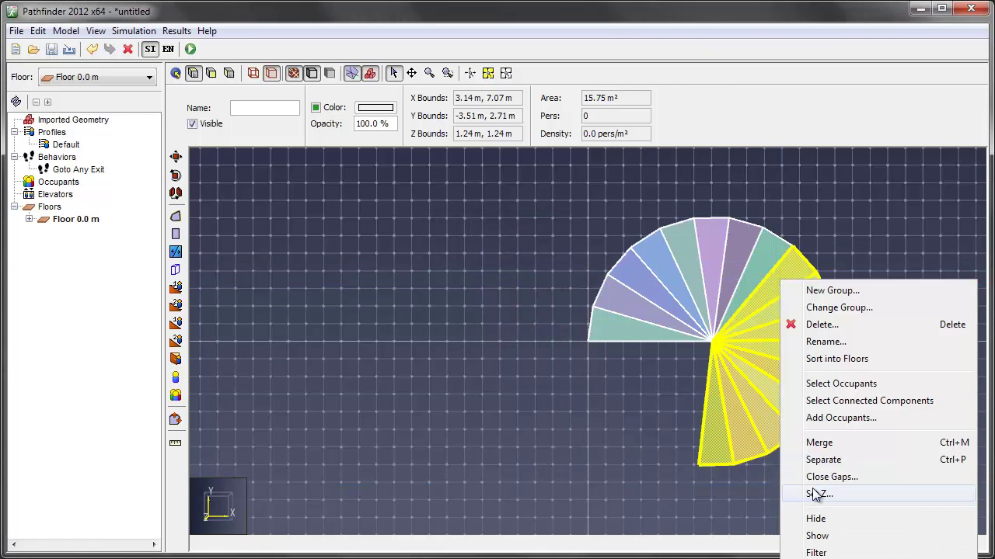
left_click(812, 492)
type("7 in")
key("Return")
Step: Lift the remaining wedges another 7 in twice, dropping one wedge each pass
left_click(752, 293, "ctrl")
right_click(781, 302)
left_click(816, 515)
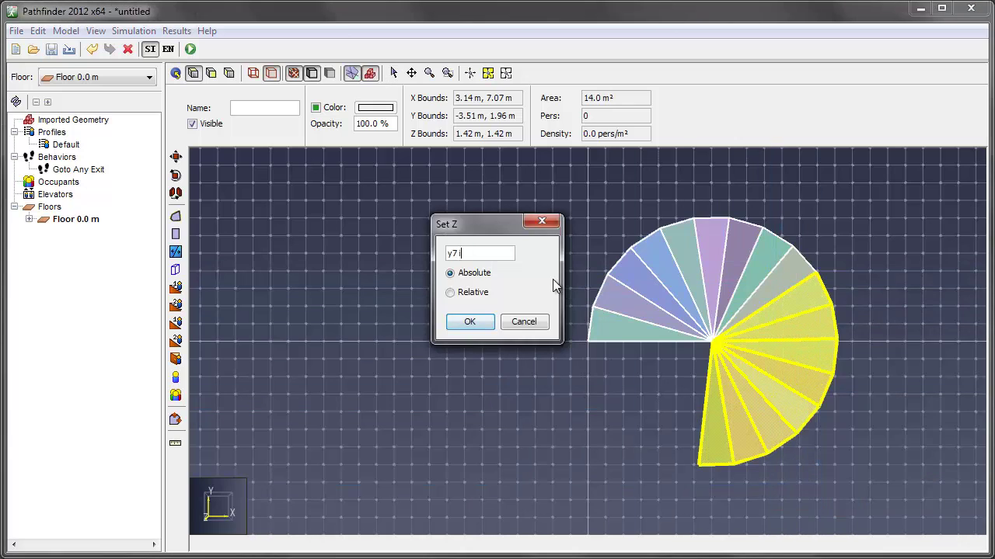
type("7 in")
key("Return")
left_click(798, 306, "ctrl")
right_click(806, 328)
left_click(842, 541)
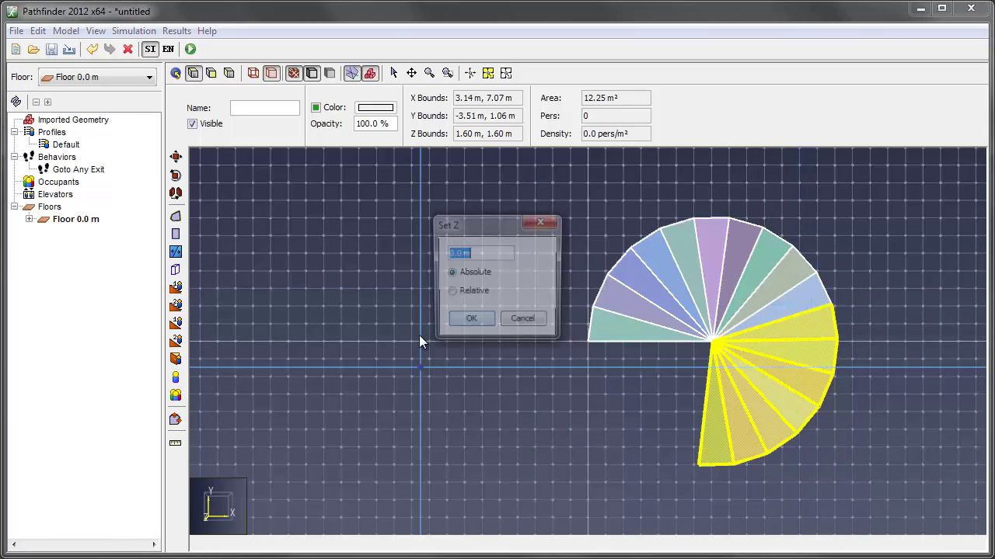
type("7 in")
key("Return")
Step: Drop the next wedge and raise the remaining selection another 7 in
right_click(784, 329)
left_click(785, 328, "ctrl")
right_click(813, 351)
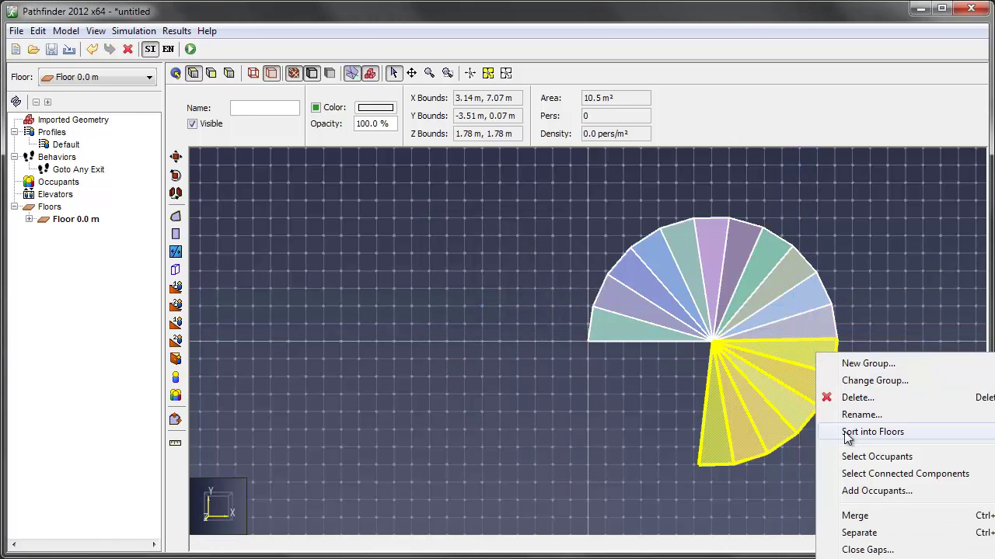
left_click(843, 557)
type("7 in")
key("Return")
Step: Give the remaining wedges a further relative 7 in lift and clear the selection
left_click(808, 356, "ctrl")
right_click(787, 376)
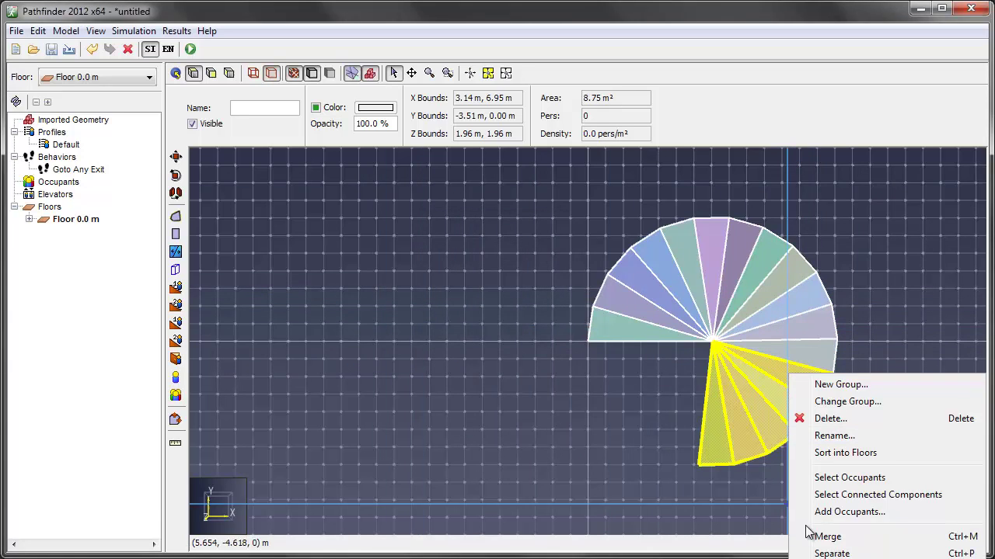
left_click(808, 557)
left_click(481, 318)
left_click(793, 393, "ctrl")
right_click(773, 390)
left_click(808, 548)
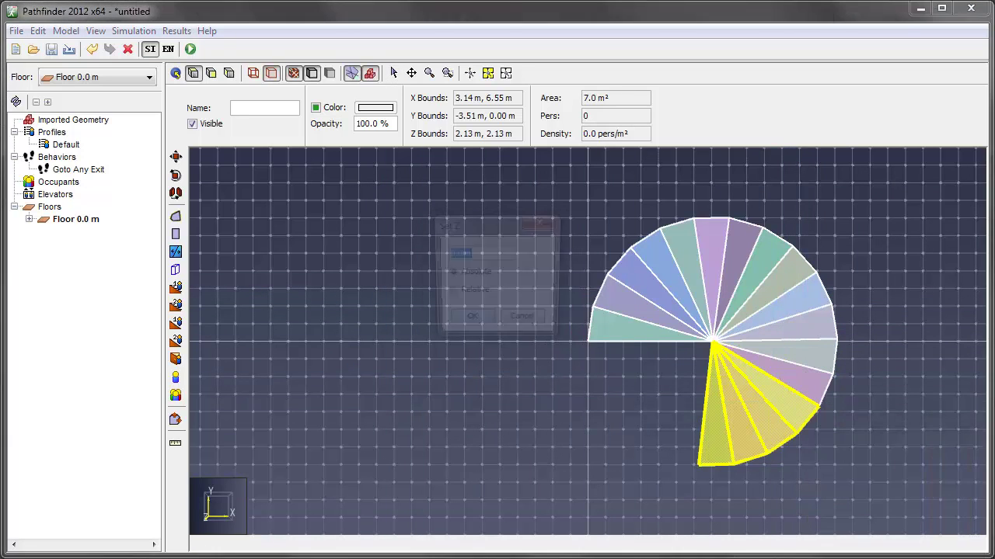
type("7 in")
left_click(470, 322)
key("Escape")
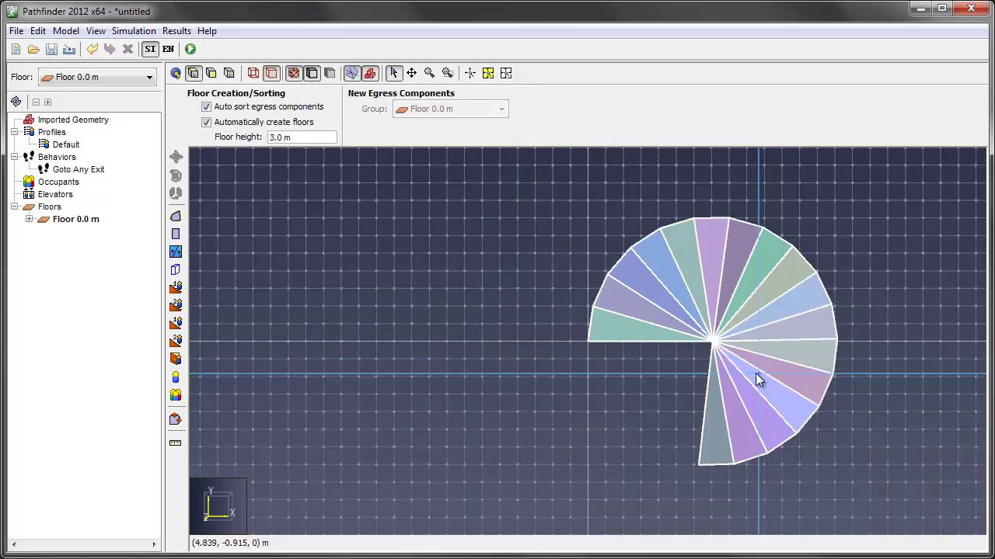
Step: In the 3D view, raise the next single wedge by 7 in
key("o")
left_click_drag(835, 313, 437, 349)
left_click(591, 361)
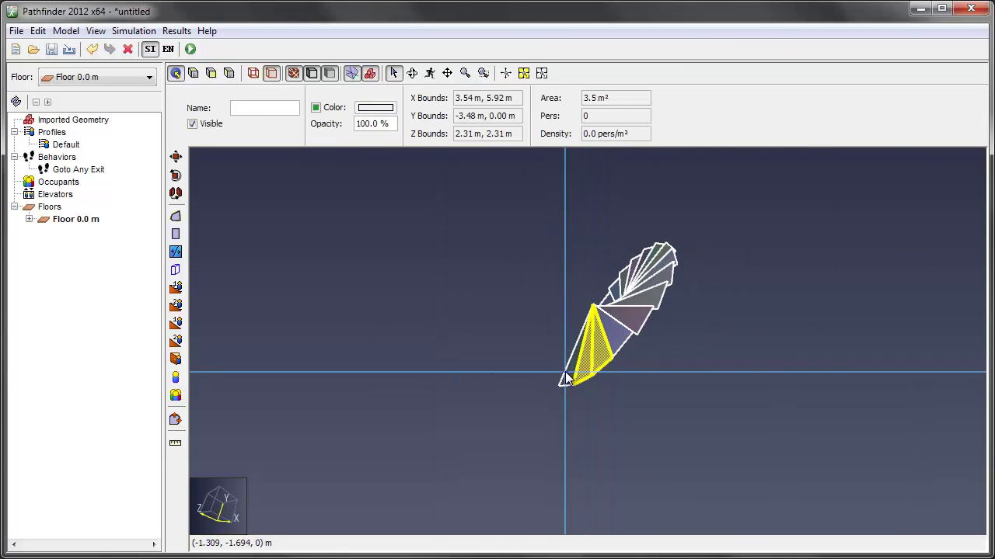
right_click(590, 361)
left_click(612, 534)
type("7 in")
left_click(469, 321)
Step: Raise the last two wedges a relative 7 in each, then return to plan view
right_click(573, 362)
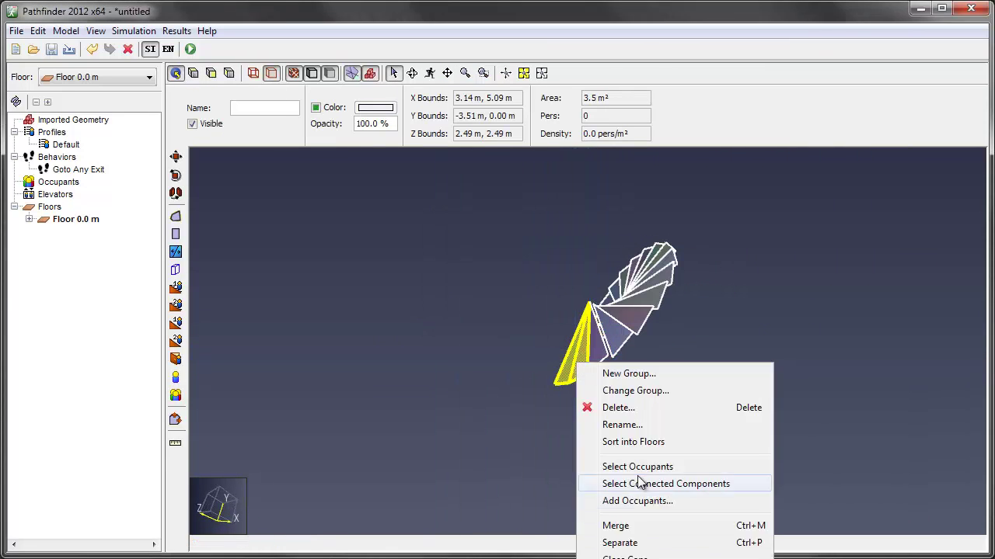
left_click(596, 535)
type("7 in")
left_click(470, 322)
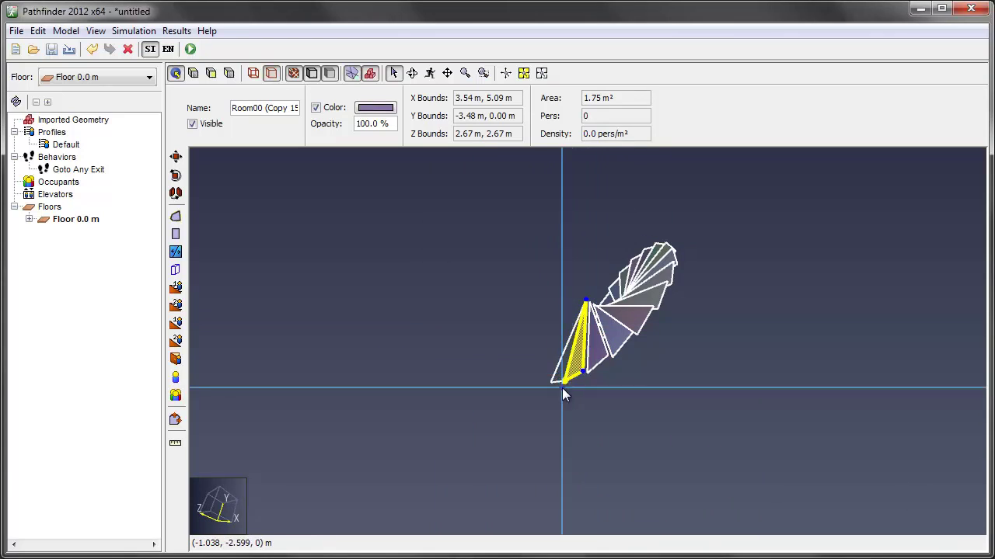
left_click(560, 381)
right_click(560, 381)
left_click(581, 535)
type("7 in")
left_click(518, 292)
left_click(470, 321)
key("ctrl+2")
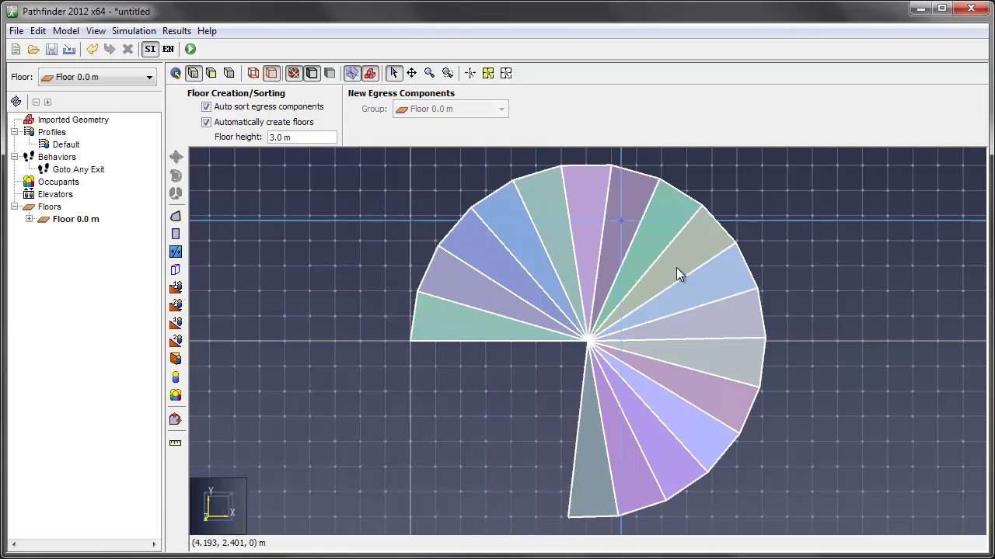
key("ctrl+1")
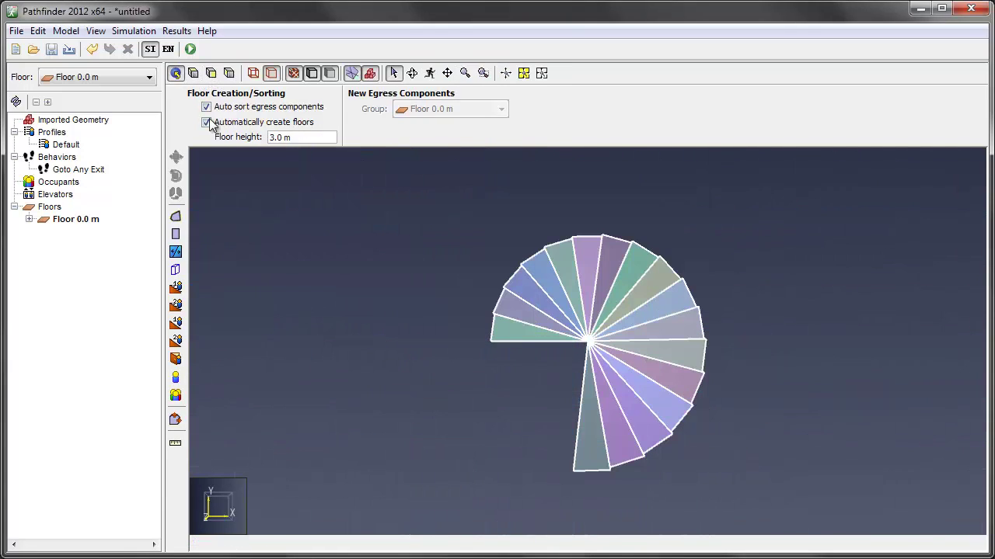
left_click_drag(530, 255, 422, 329)
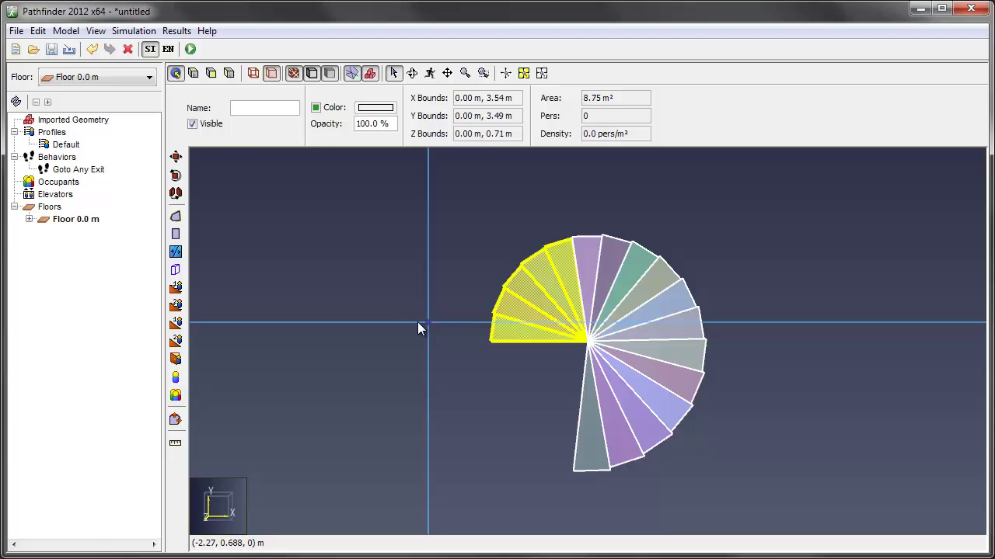
left_click(423, 327)
middle_click_drag(546, 441, 554, 158)
middle_click_drag(741, 477, 722, 451)
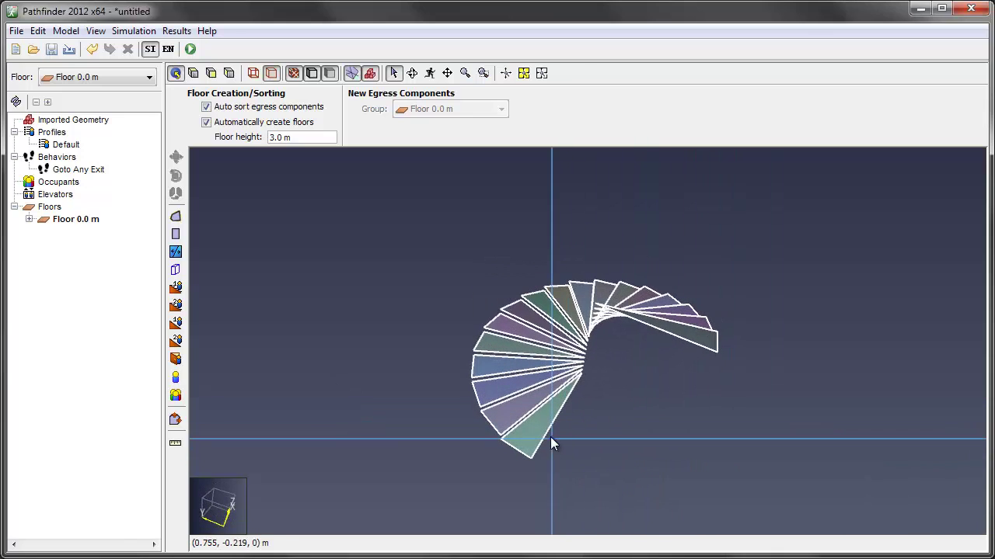
middle_click_drag(550, 444, 509, 412)
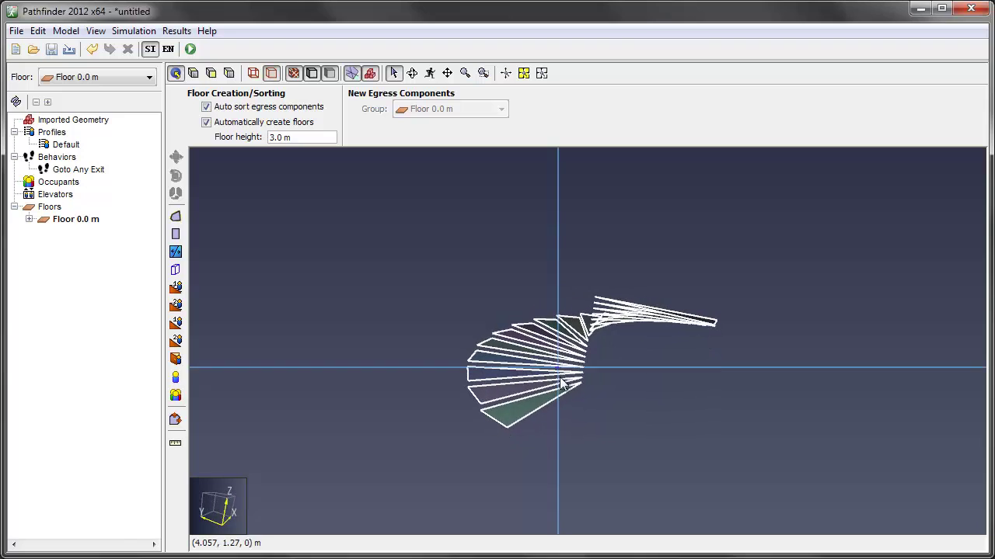
left_click(519, 412)
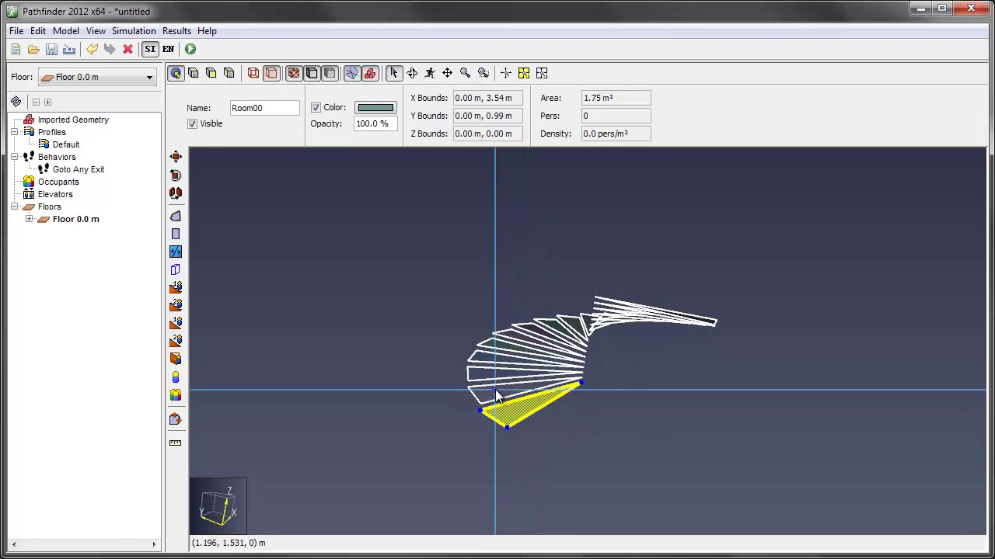
left_click(581, 448)
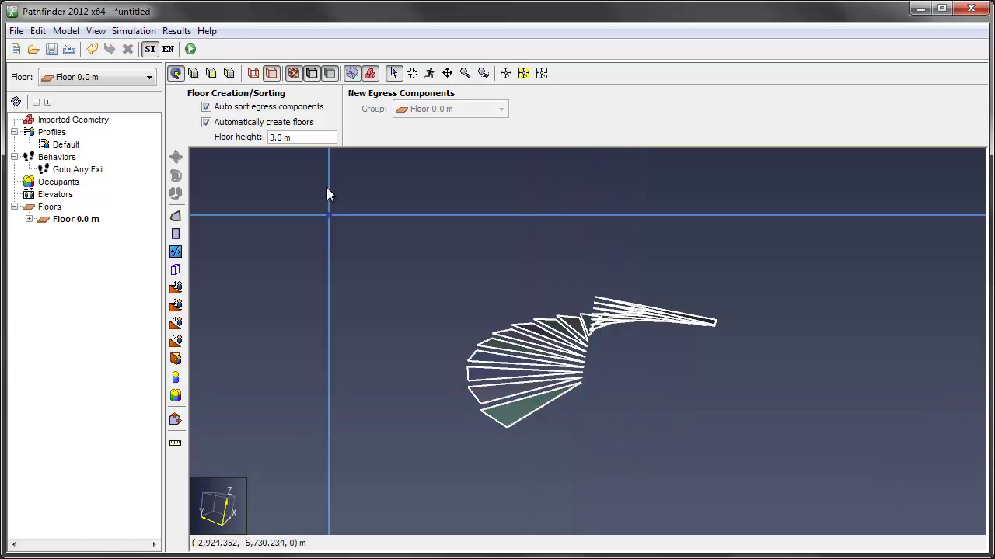
Step: Draw the 3.5 m square Room01 (12.25 m²) from the origin in the fan's open quarter
left_click(193, 76)
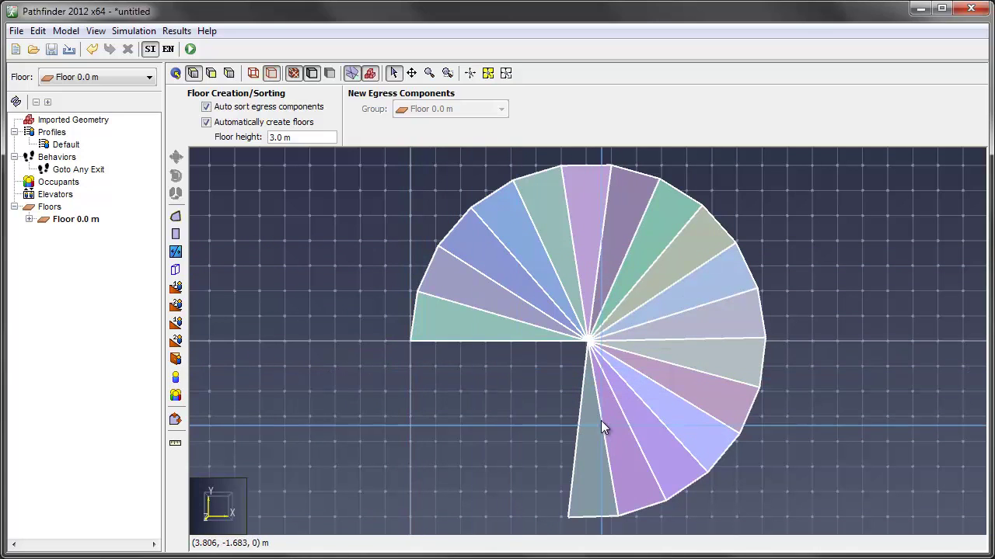
left_click(173, 236)
left_click(415, 346)
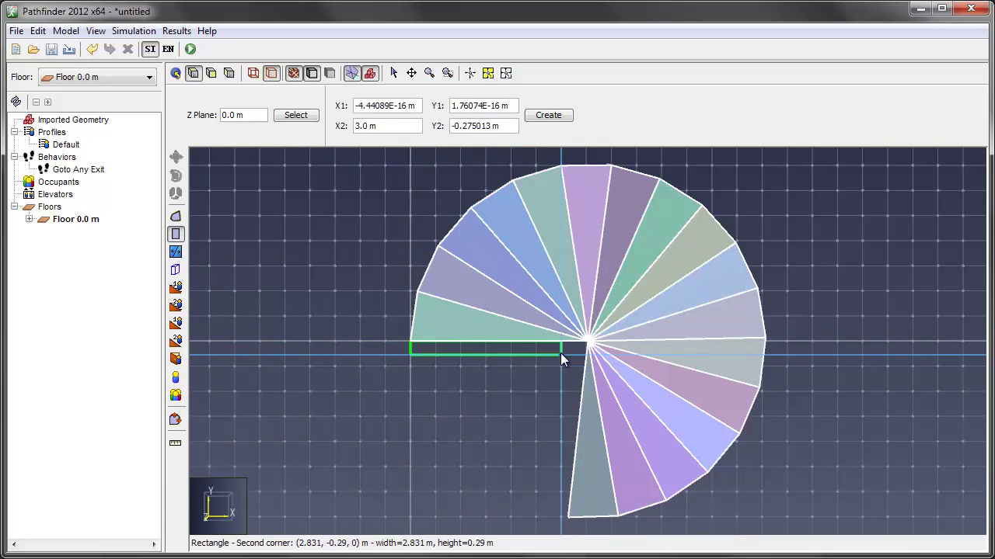
left_click(585, 518)
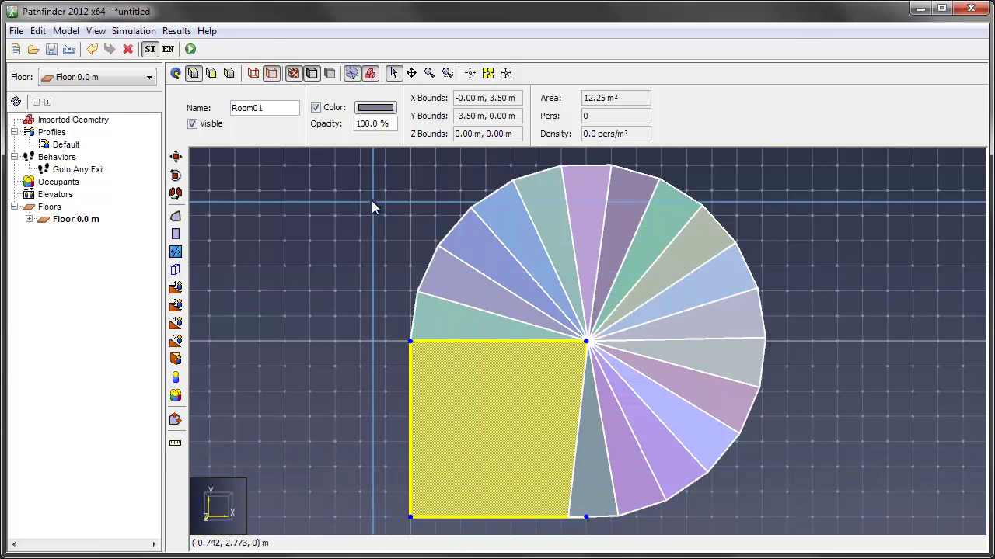
Step: Select every stair wedge and raise them a relative 7 in, creating the 3.0 m floor
left_click(175, 73)
left_click(739, 420)
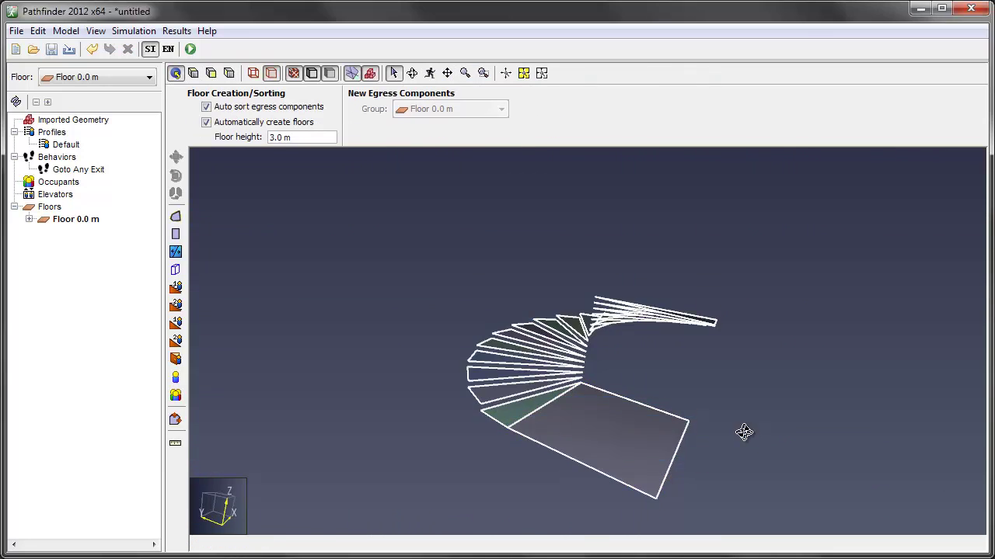
left_click_drag(743, 432, 660, 432)
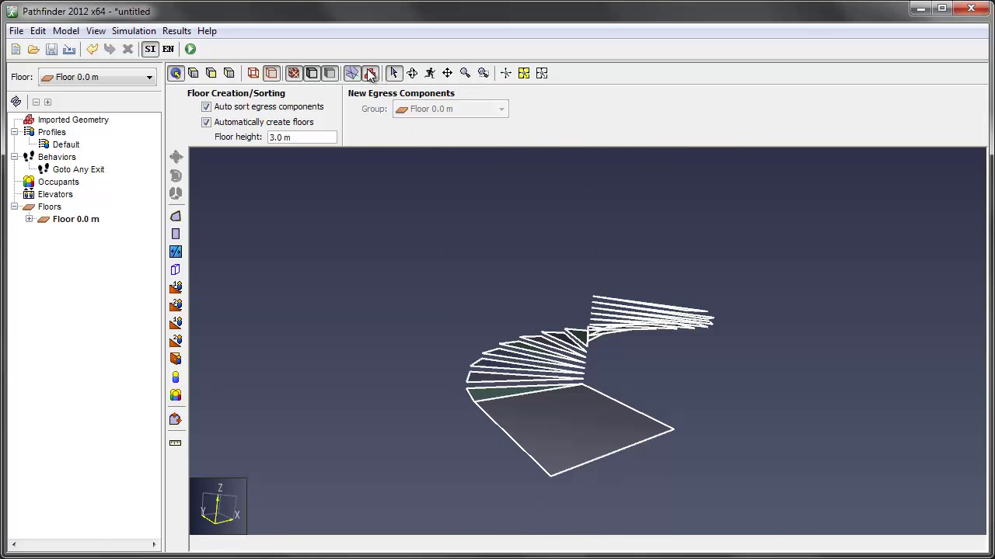
left_click(193, 73)
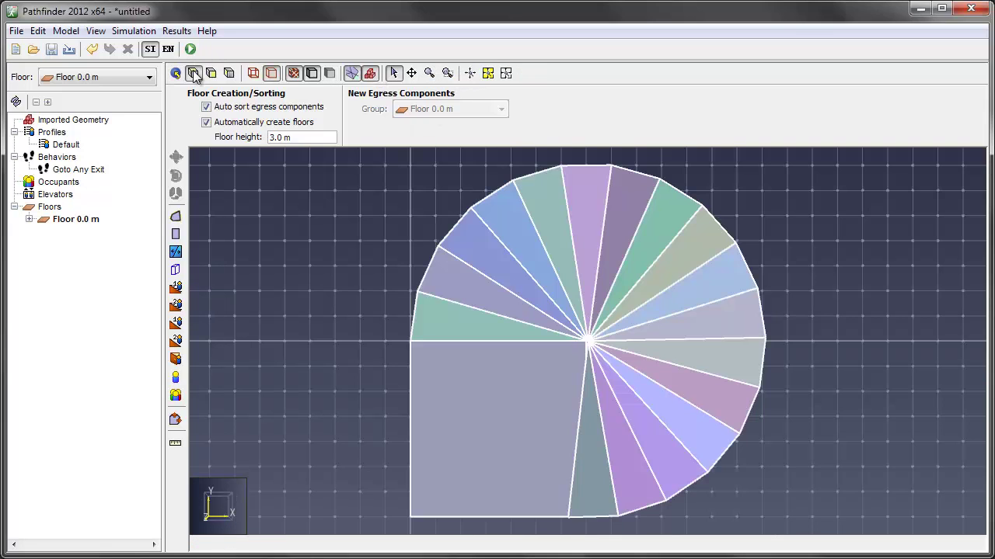
left_click(597, 491)
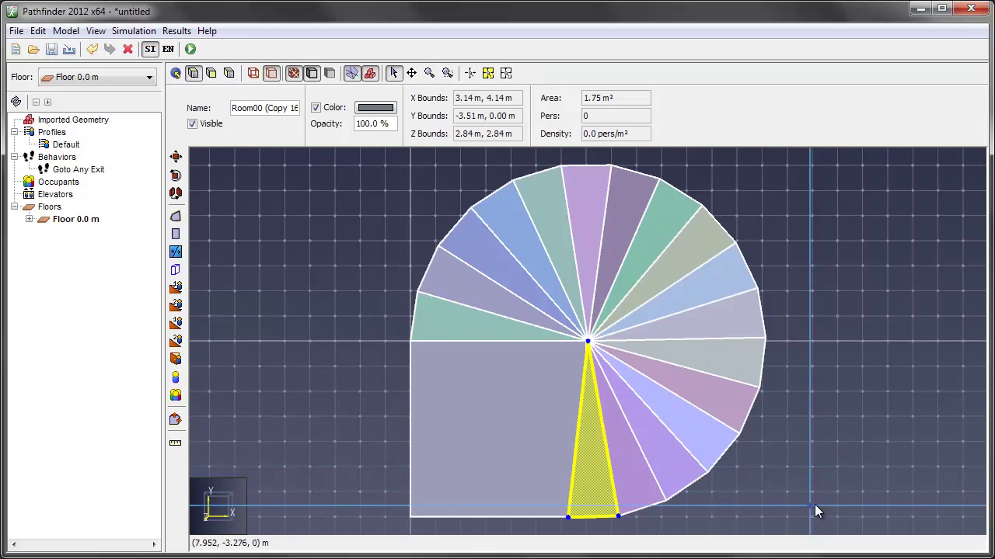
left_click_drag(814, 504, 634, 215, "ctrl")
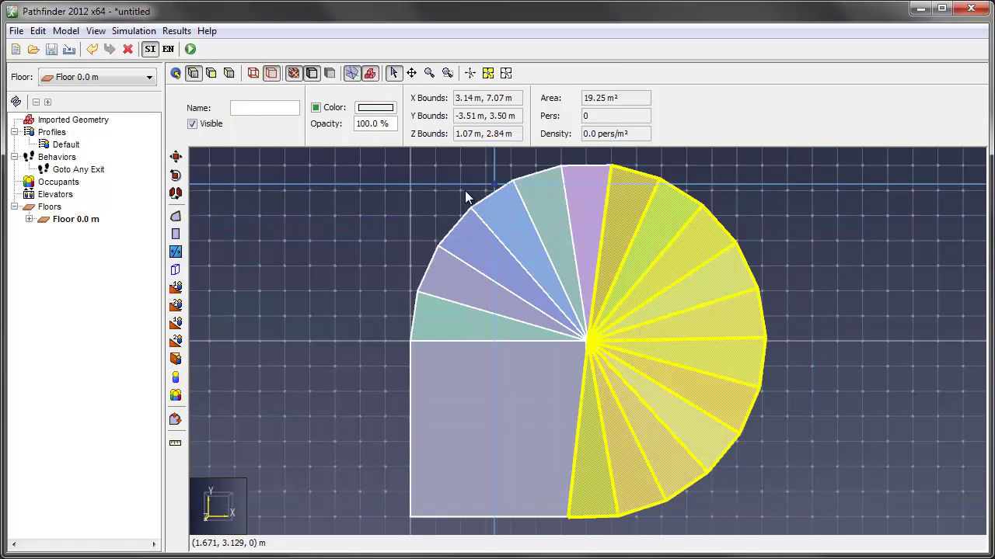
left_click_drag(390, 164, 549, 286, "ctrl")
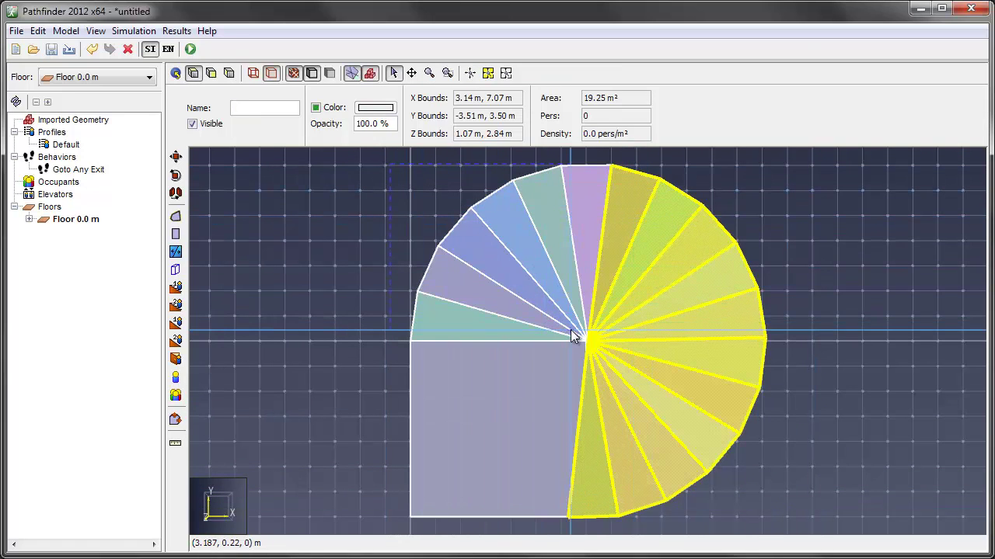
left_click_drag(571, 330, 572, 334, "ctrl")
right_click(472, 325)
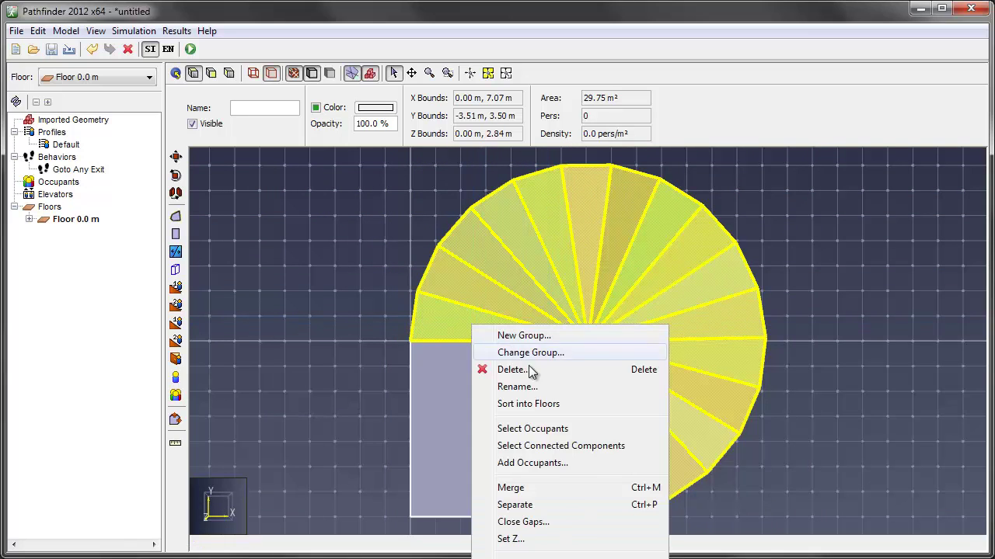
left_click(513, 538)
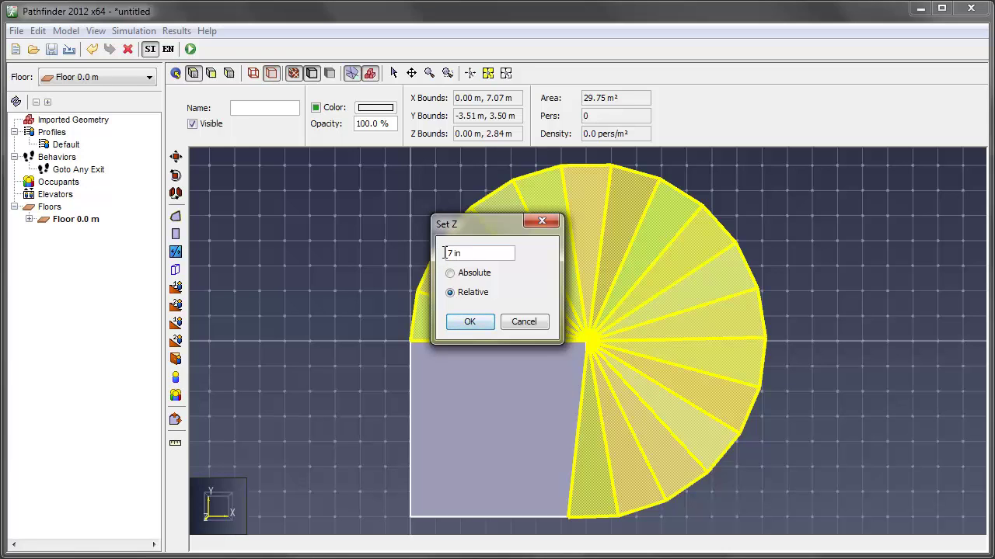
left_click(470, 322)
left_click(395, 237)
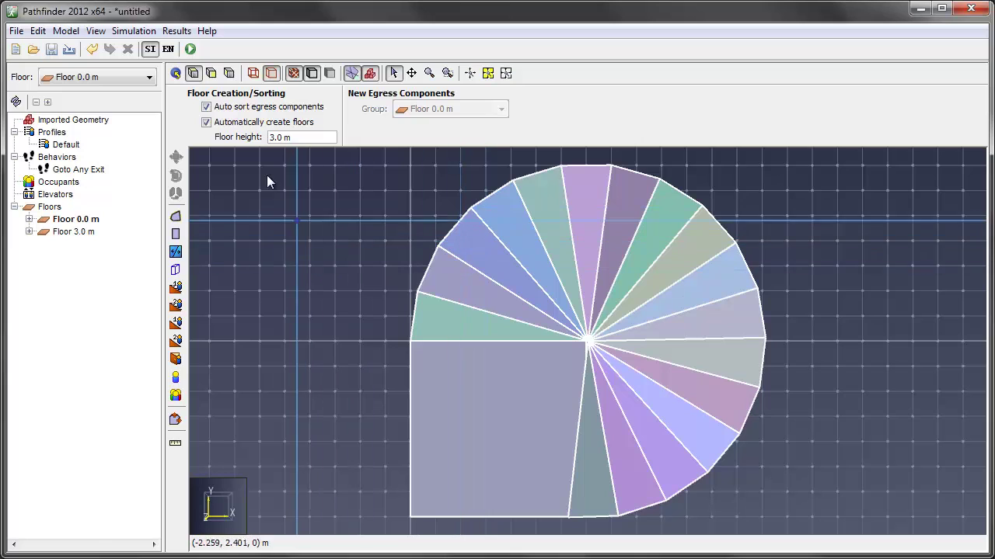
Step: Inspect the stair in 3D, checking step heights and zooming toward the lowest steps by Room01
left_click(175, 73)
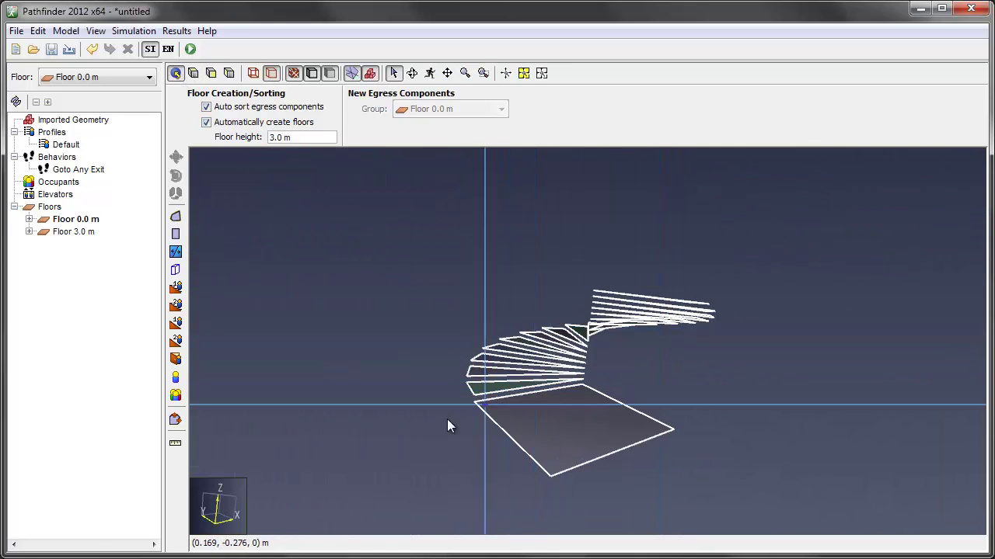
left_click(476, 392)
left_click(641, 379)
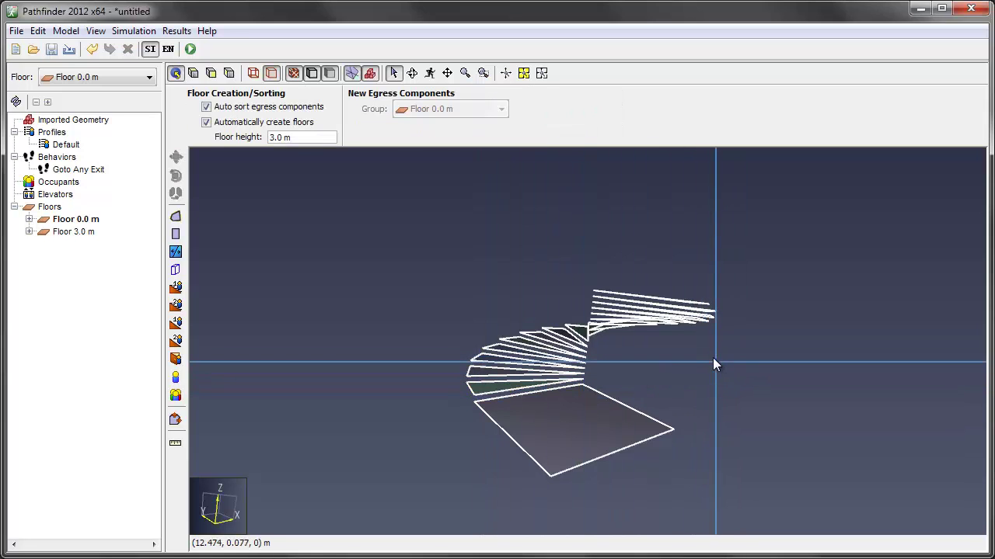
middle_click_drag(684, 360, 531, 396)
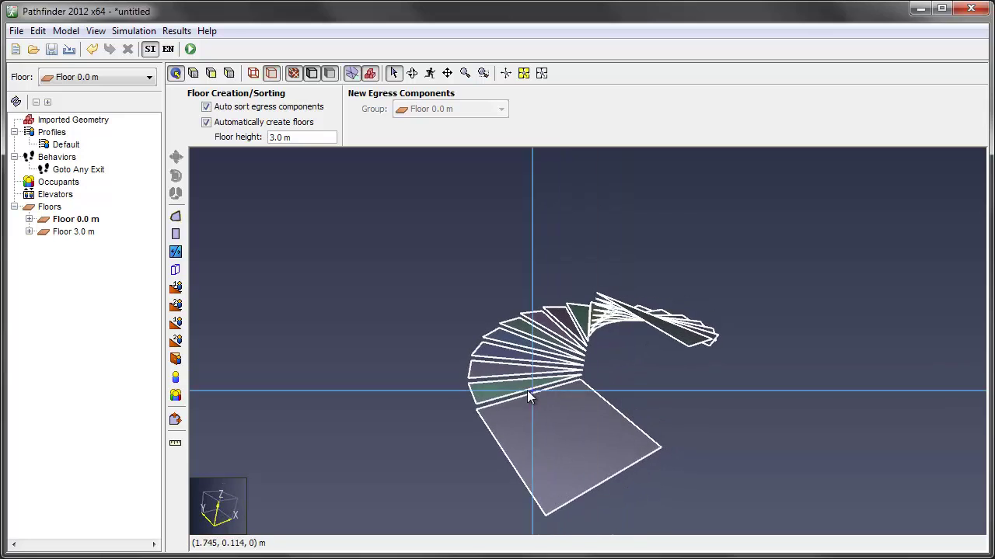
scroll(518, 393, "up", 5)
left_click(511, 391)
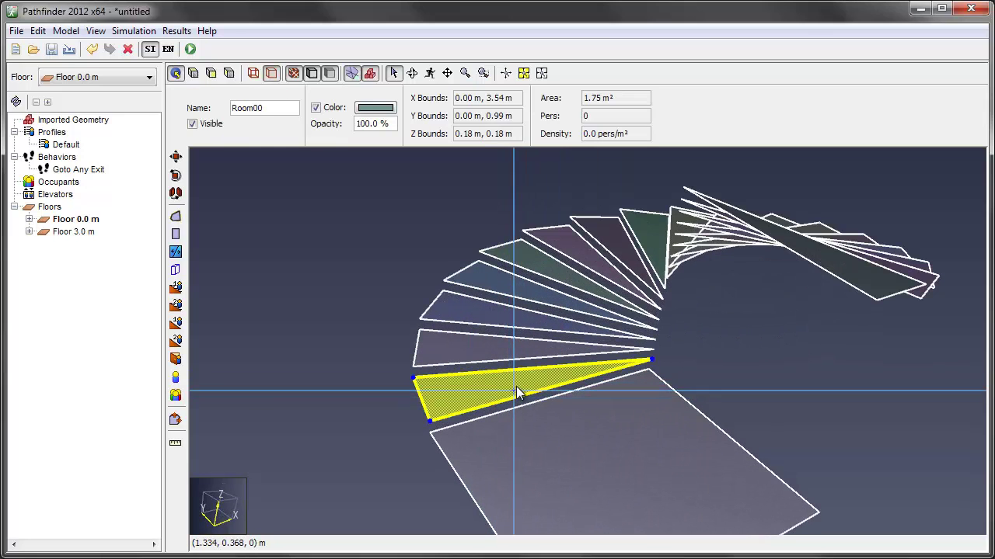
left_click(281, 418)
scroll(400, 397, "up", 6)
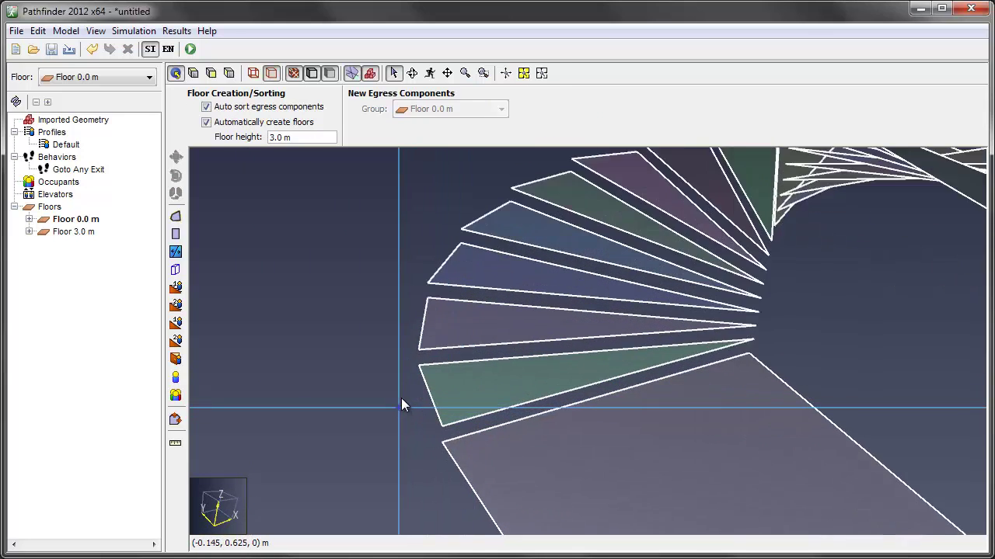
Step: Set up the two-point stair tool with a 200 cm stair width
left_click(176, 306)
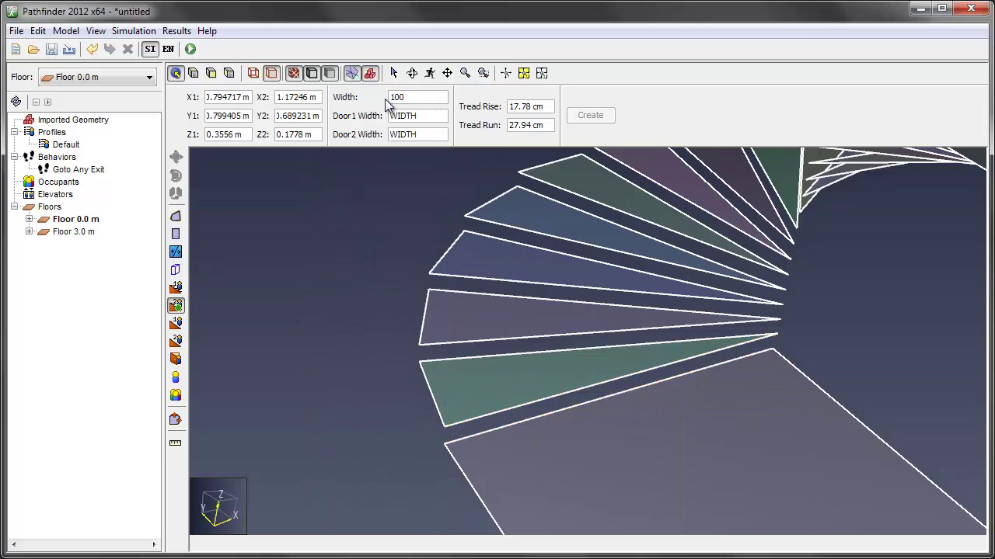
key("Return")
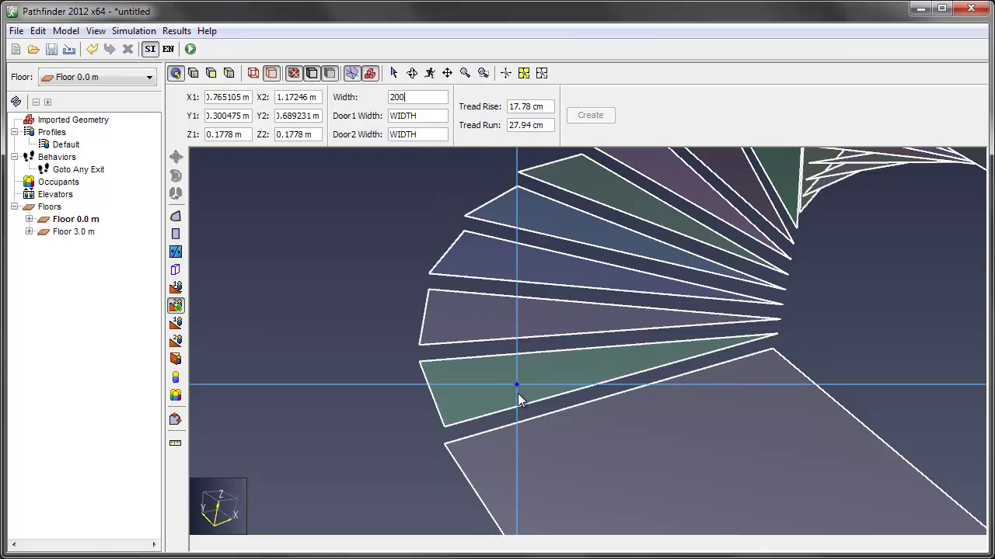
Step: Commit a 200 cm stair width and link the first treads from the landing upward
left_click(459, 441)
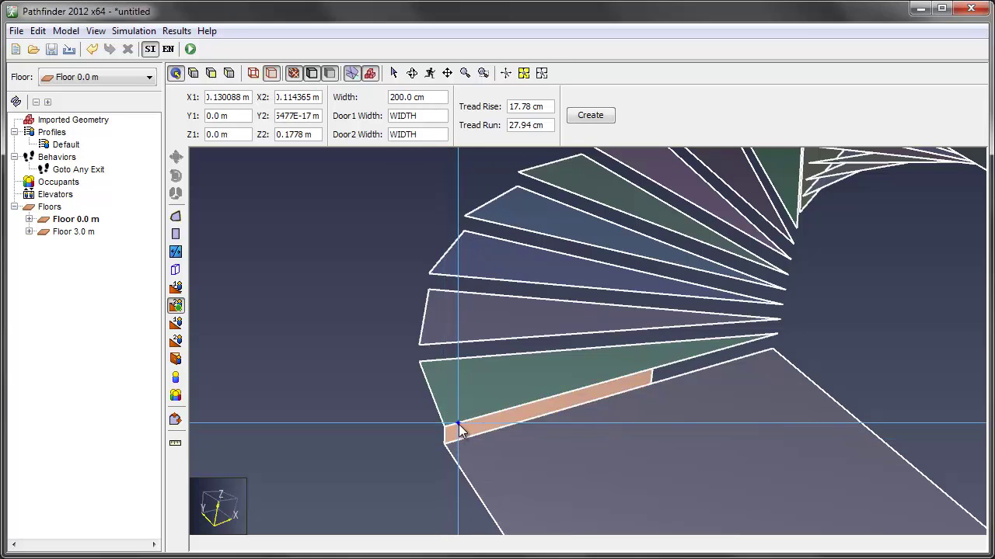
left_click(458, 426)
left_click(457, 346)
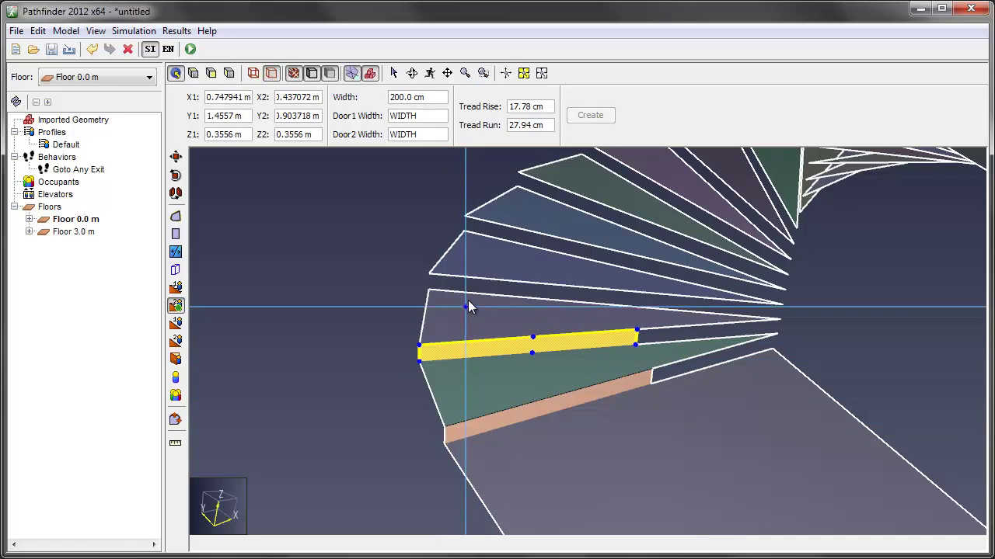
left_click(474, 285)
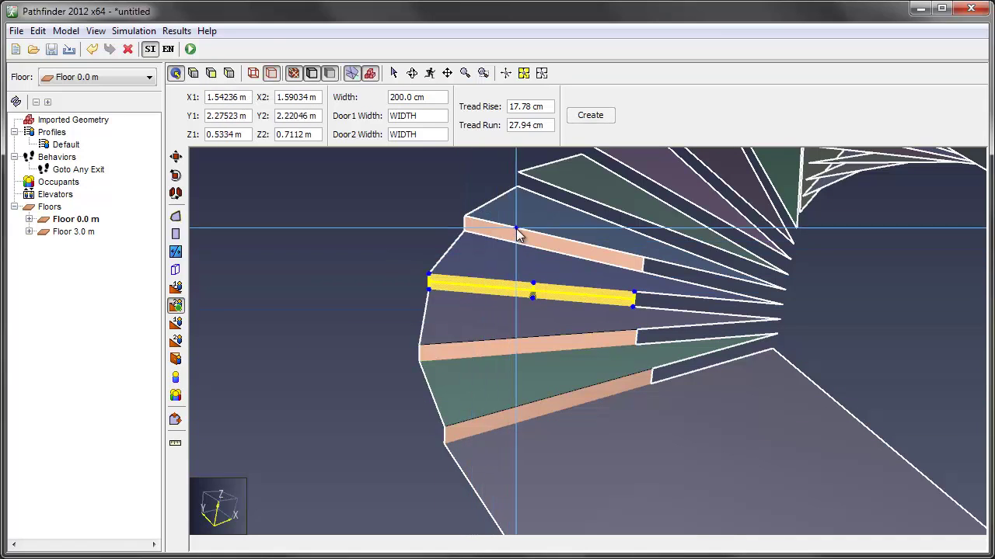
left_click(518, 232)
left_click(565, 195)
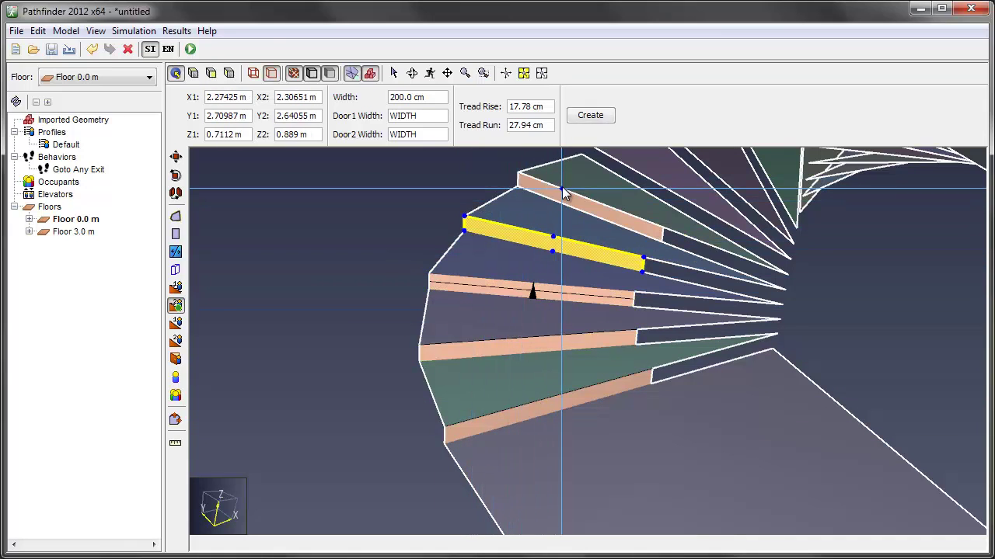
left_click(631, 177)
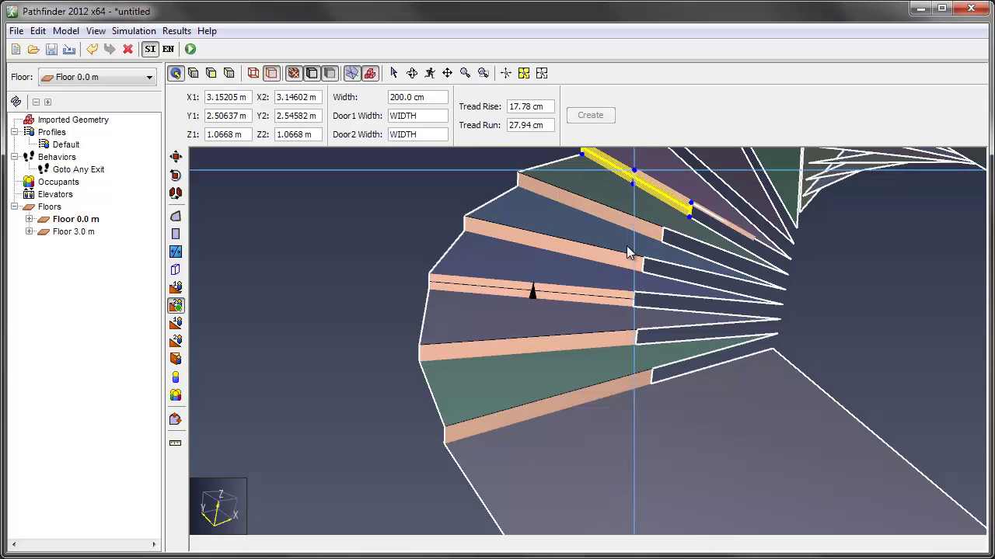
left_click(370, 352)
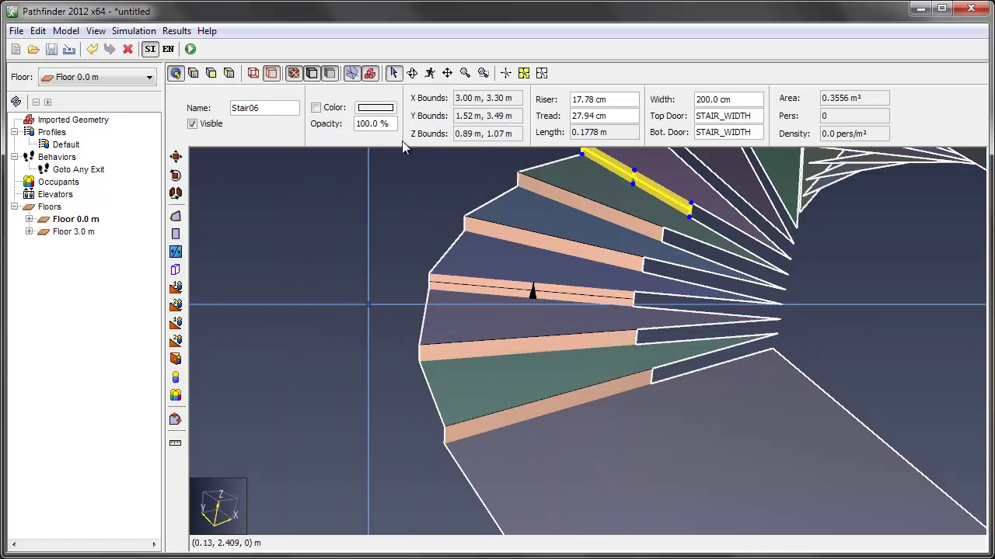
Step: Check the new Stair06, then orbit and zoom to view the whole stair
left_click(394, 72)
left_click(369, 347)
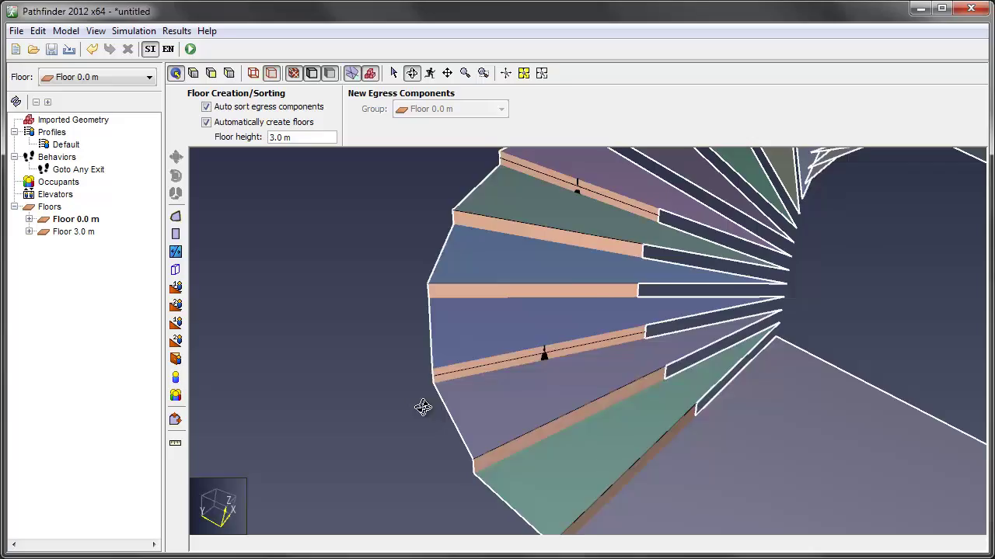
left_click_drag(423, 407, 471, 359)
scroll(461, 362, "down", 5)
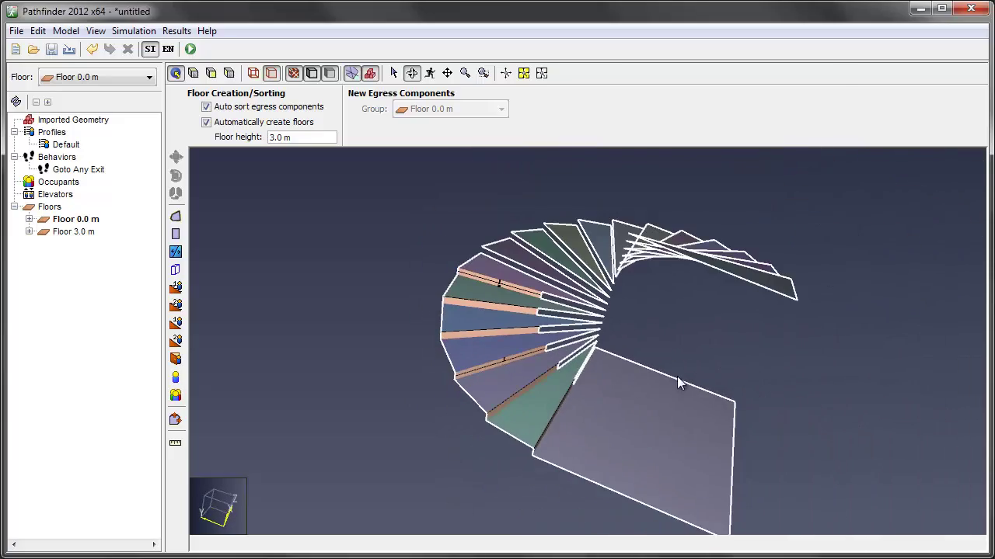
left_click_drag(677, 376, 767, 278)
left_click_drag(344, 375, 561, 453)
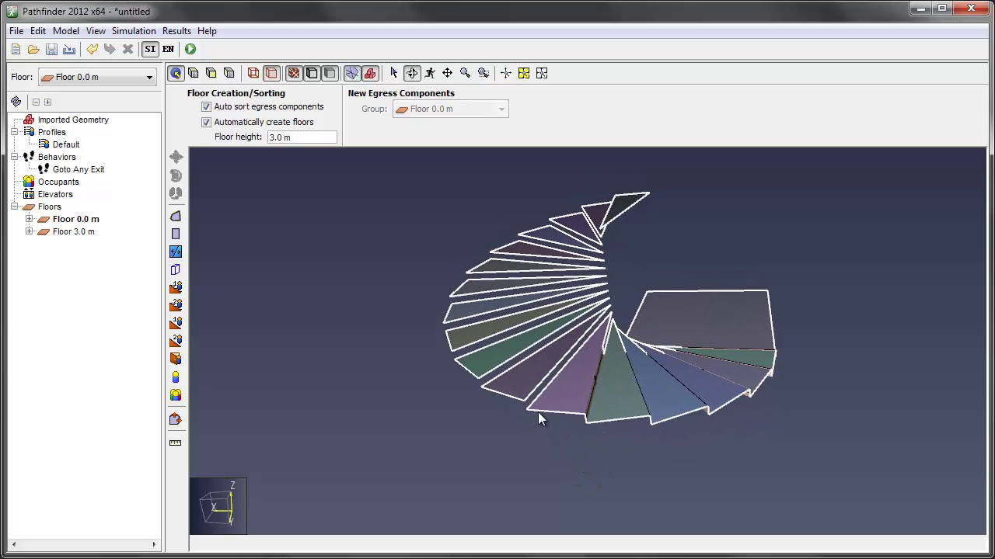
scroll(540, 418, "up", 2)
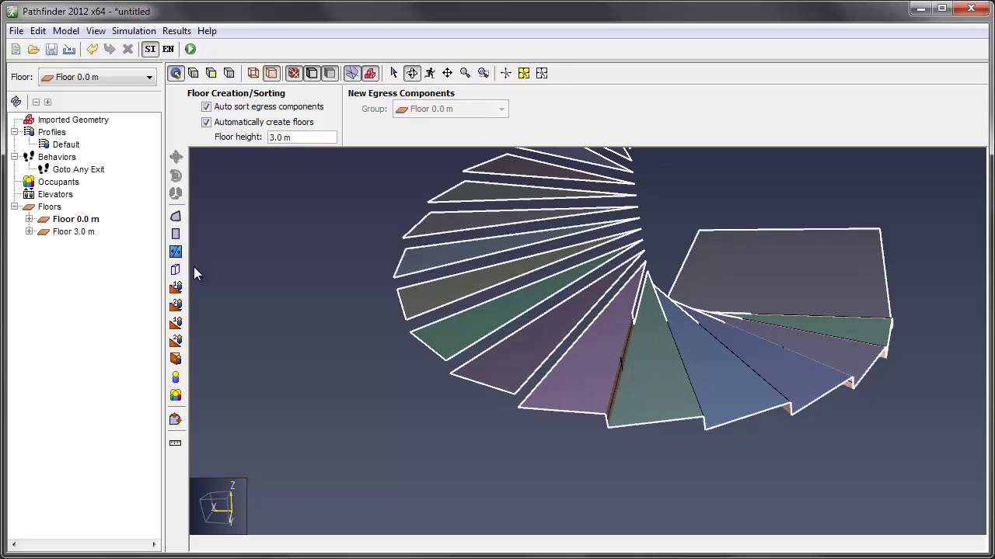
Step: Add stairs tread by tread higher up the spiral toward the top
left_click(176, 306)
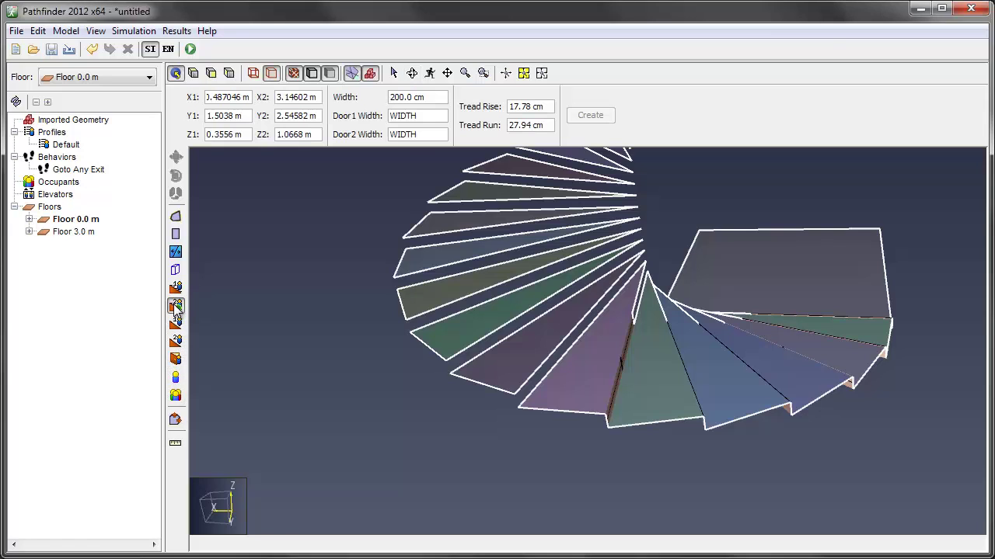
left_click(520, 382)
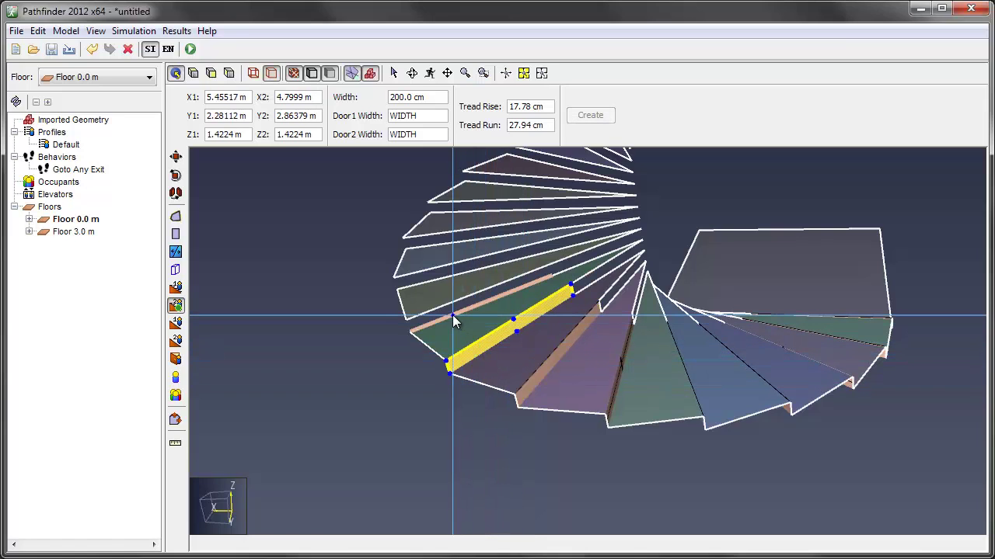
left_click(441, 292)
left_click(437, 277)
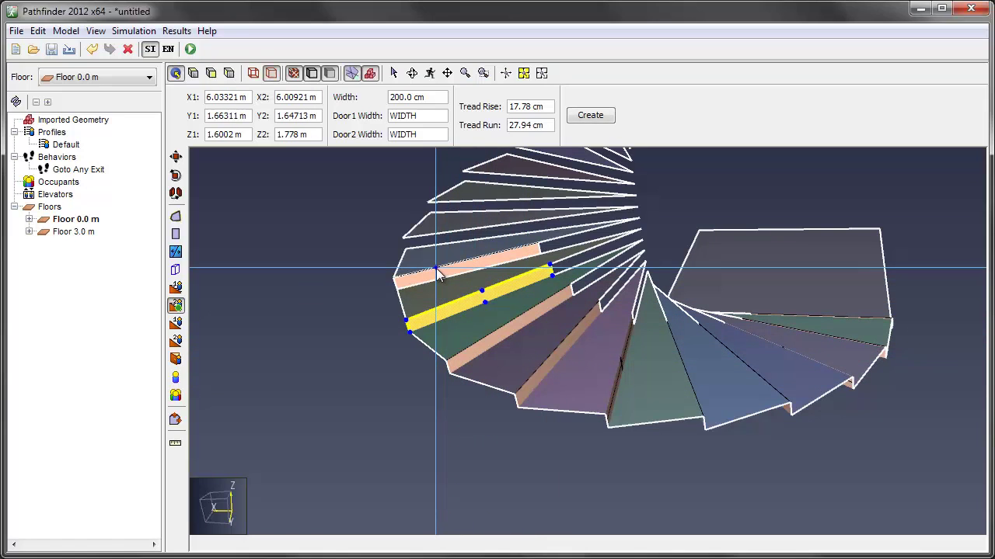
left_click(441, 242)
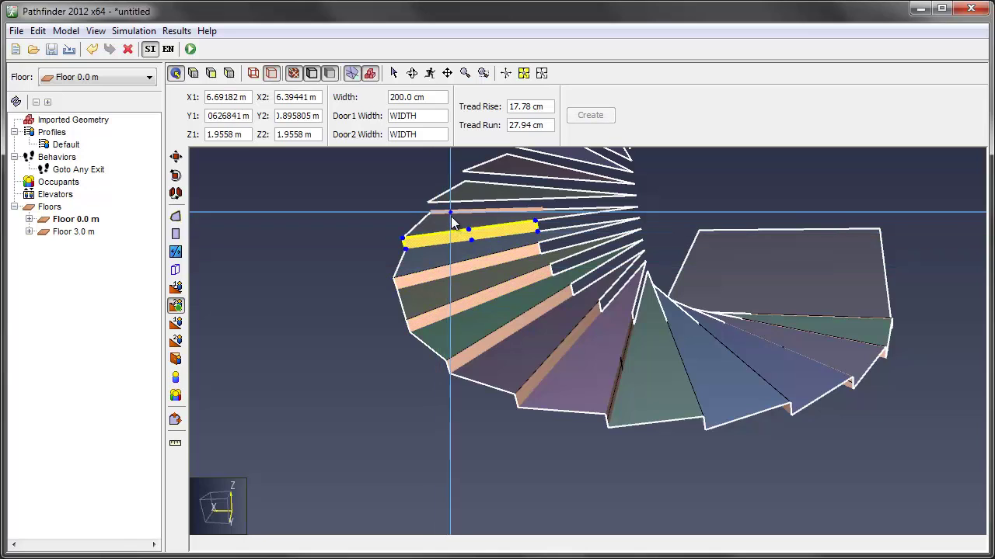
left_click(466, 207)
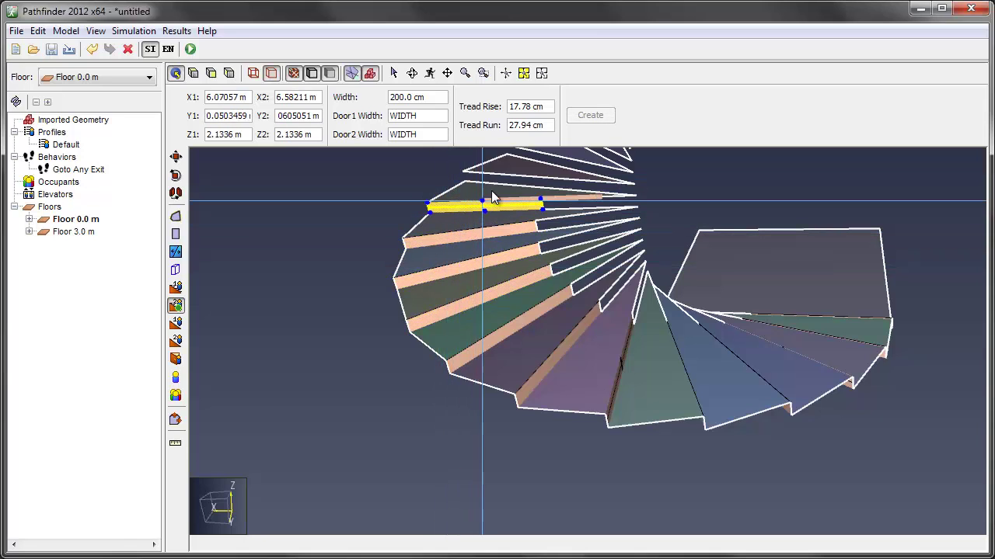
left_click(493, 180)
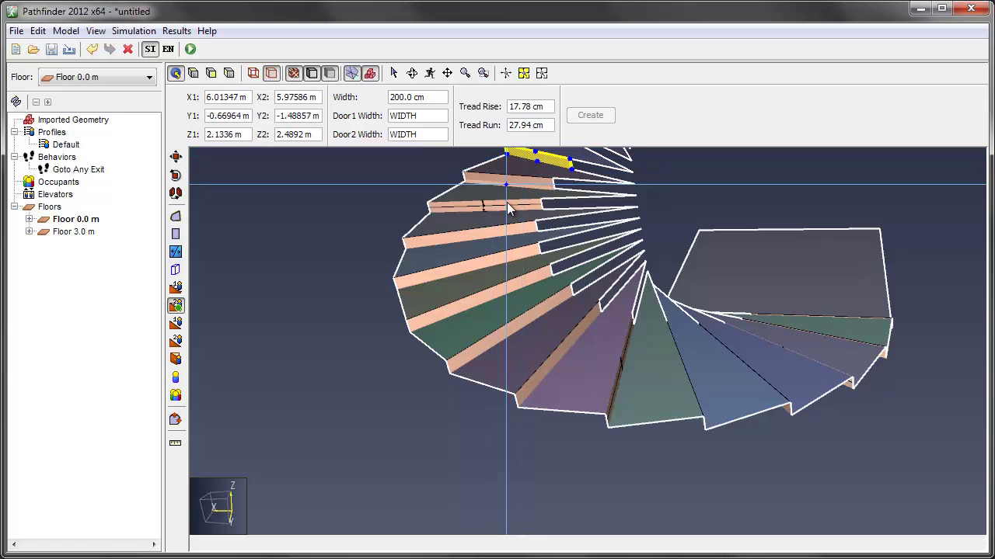
scroll(508, 206, "down", 4)
scroll(528, 191, "up", 5)
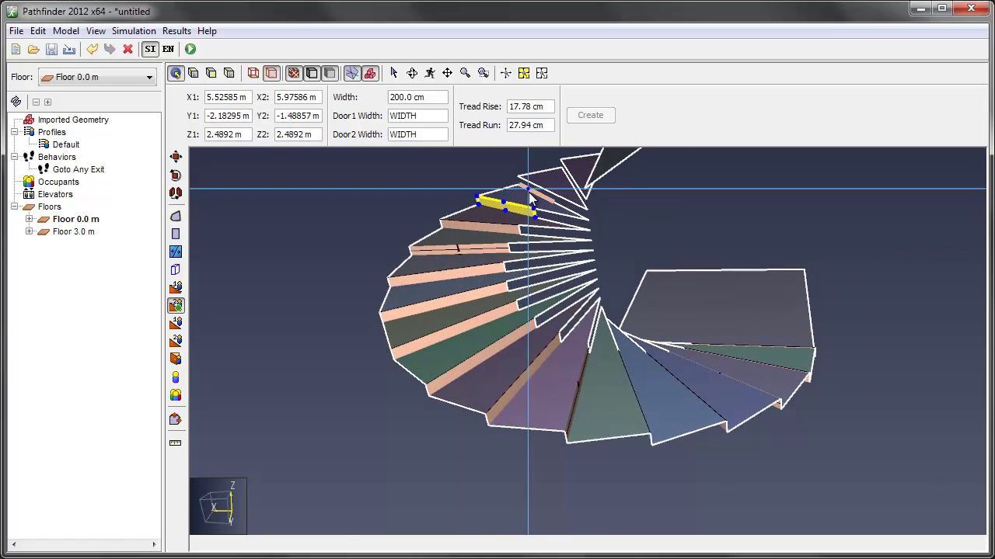
left_click(538, 192)
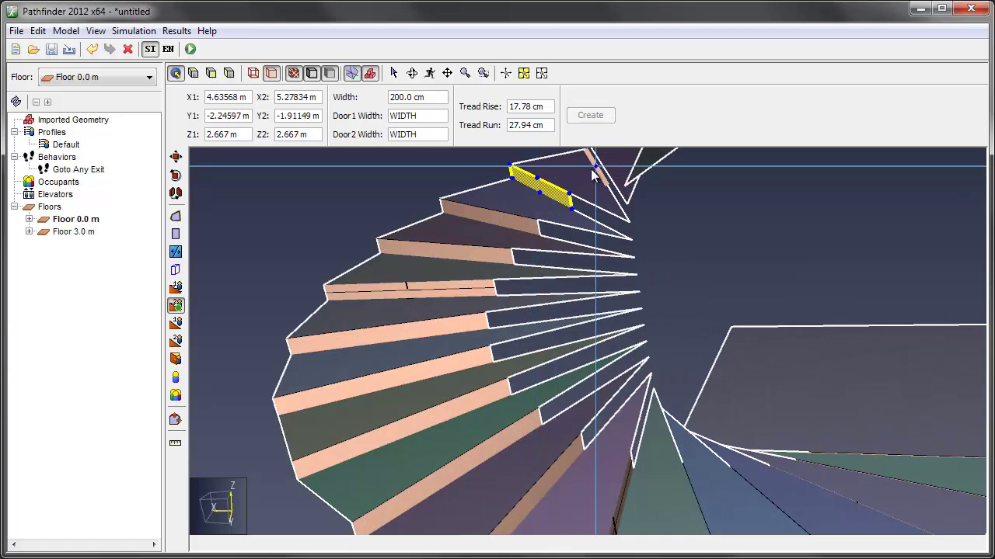
left_click(599, 163)
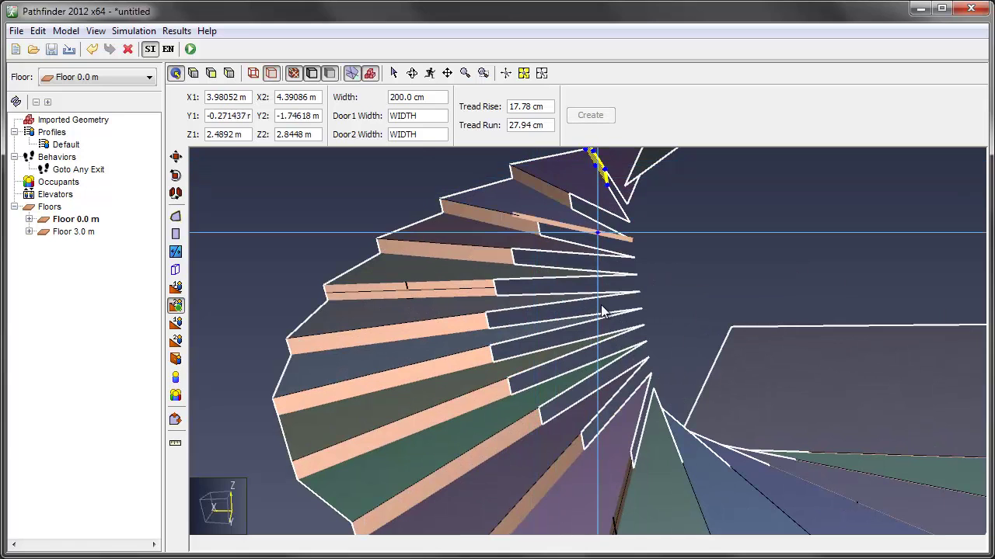
scroll(592, 311, "down", 3)
scroll(592, 311, "down", 2)
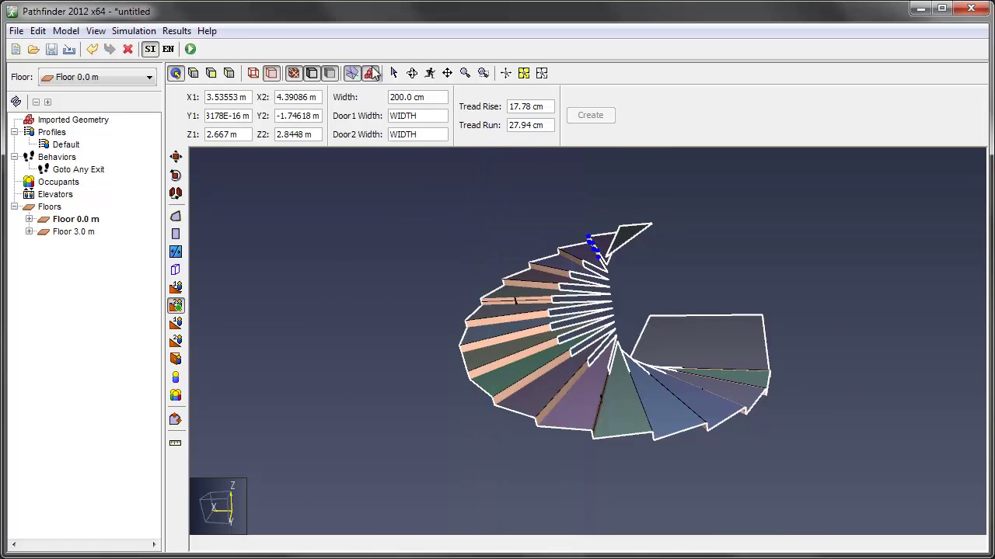
Step: Inspect the latest stair, then start another stair at the top tread's edge
left_click(393, 72)
middle_click_drag(389, 217, 514, 237)
scroll(517, 225, "up", 3)
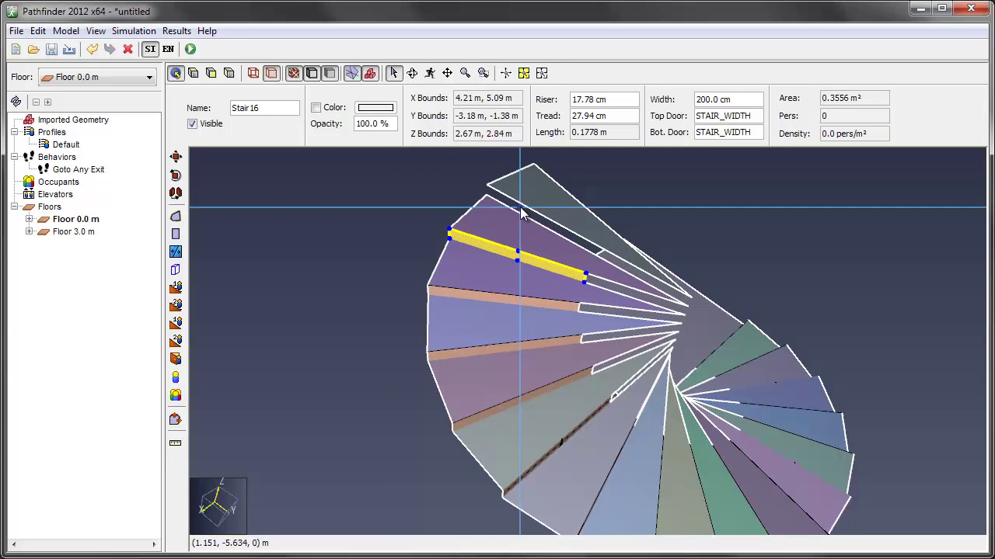
left_click(175, 306)
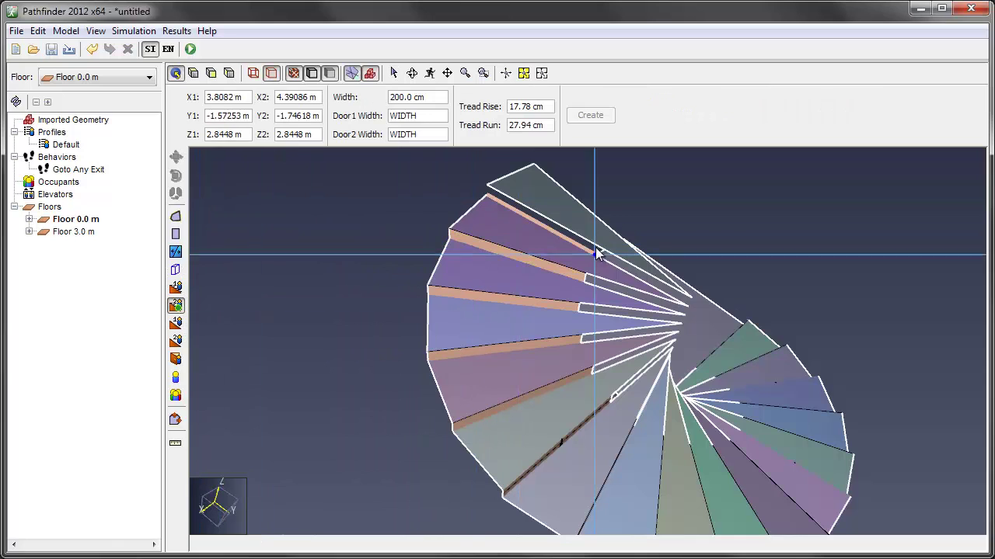
left_click(558, 227)
scroll(355, 245, "down", 4)
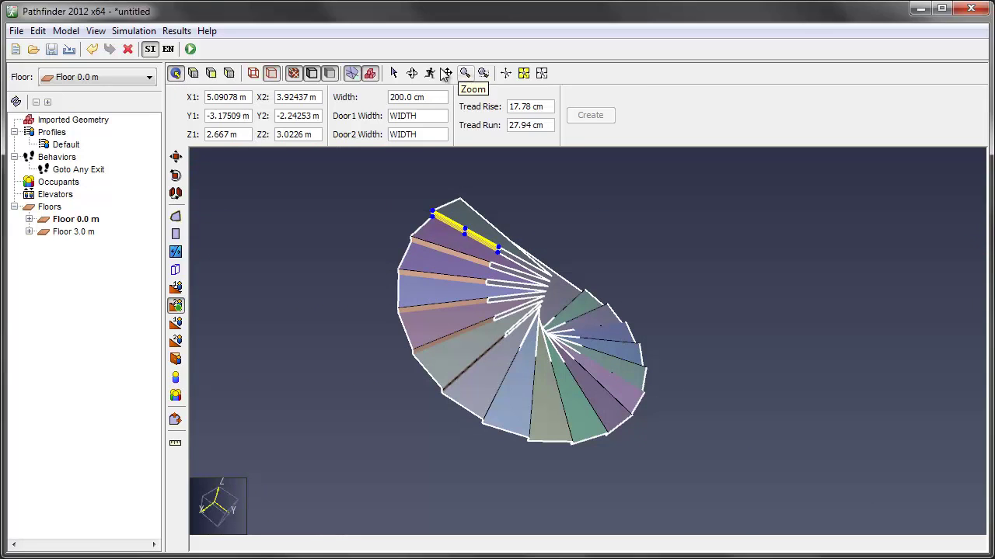
Step: End stair placement, deselect, and view the spiral zoomed in from the Top view
left_click(393, 73)
left_click(842, 479)
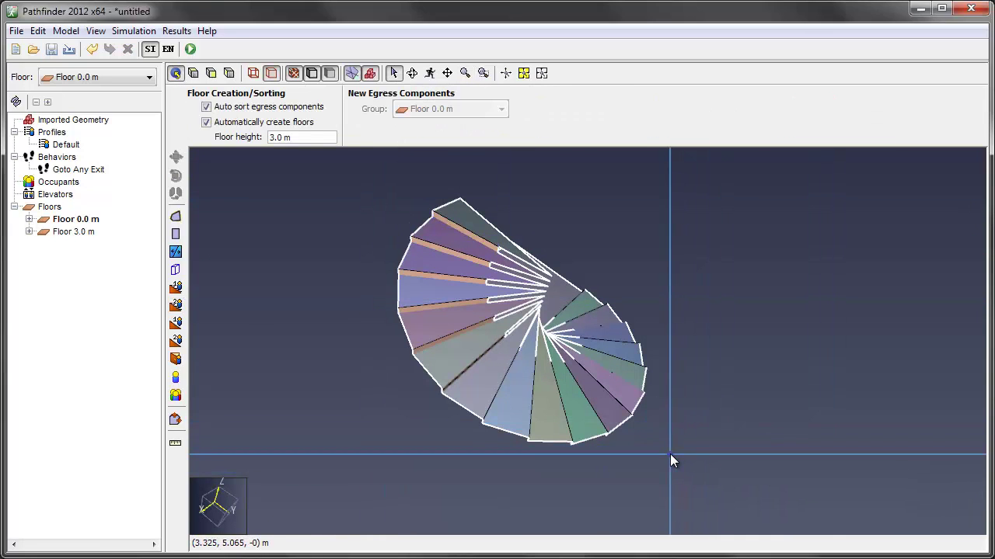
middle_click_drag(669, 453, 348, 447)
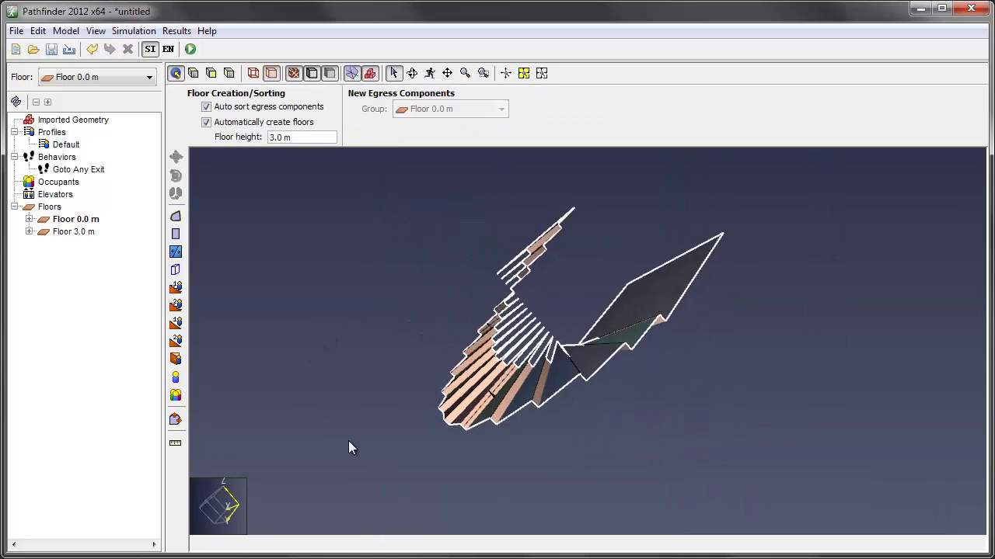
key("ctrl+r")
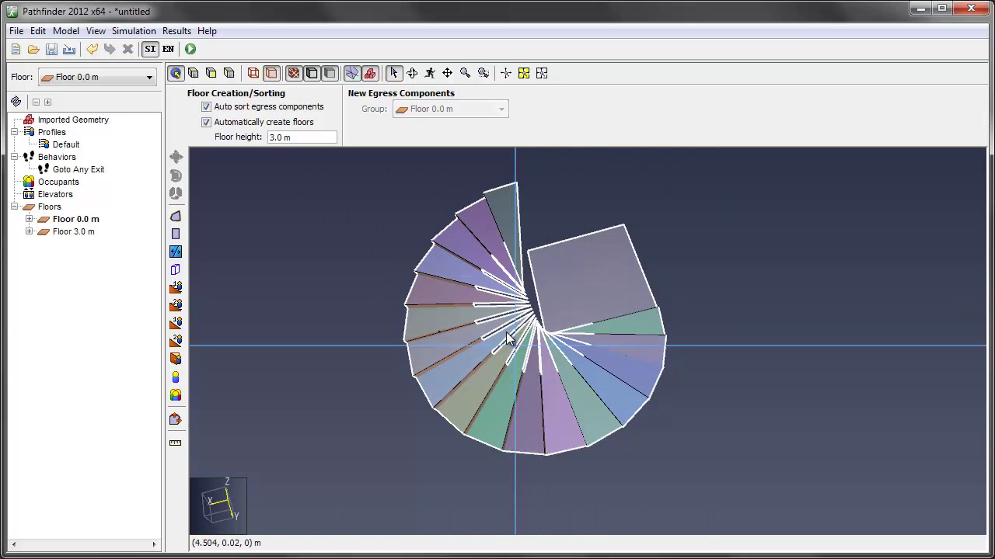
scroll(529, 313, "up", 3)
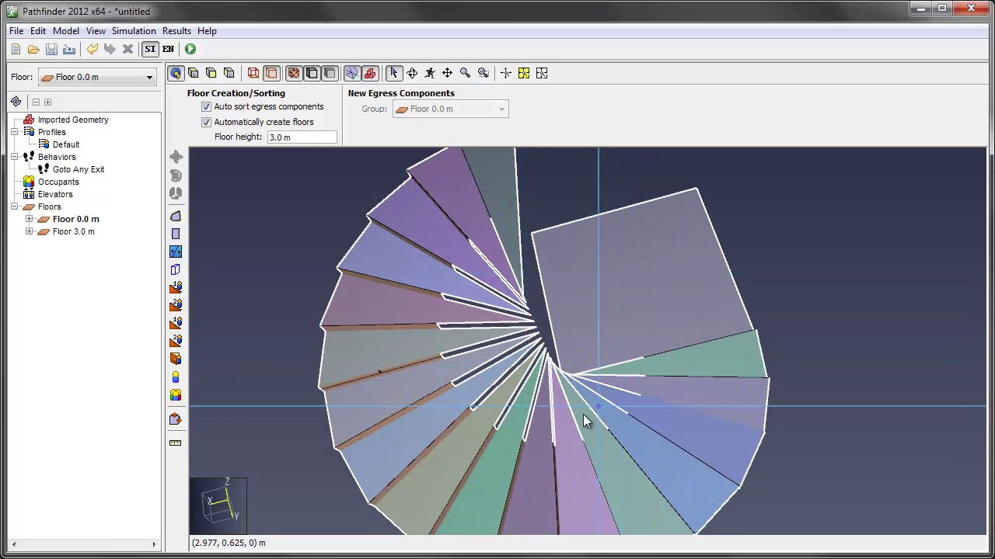
Step: Fill the two lowest step gaps with triangular polygon floor pieces
left_click(178, 250)
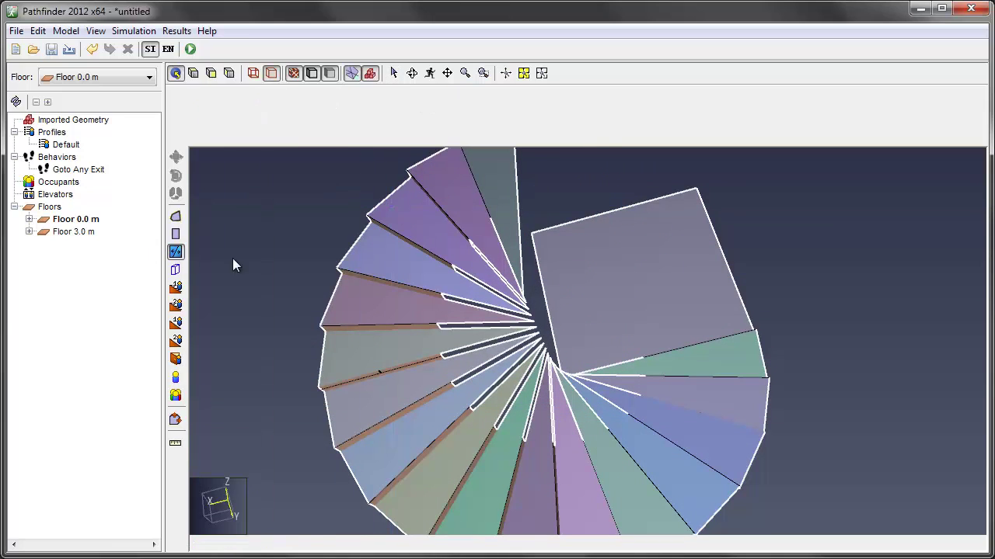
left_click(640, 391)
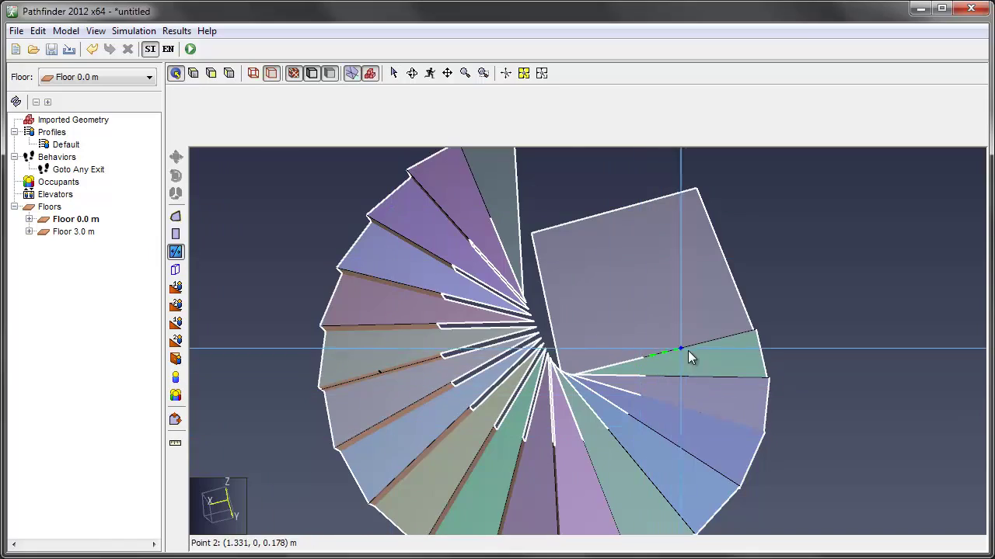
key("Escape")
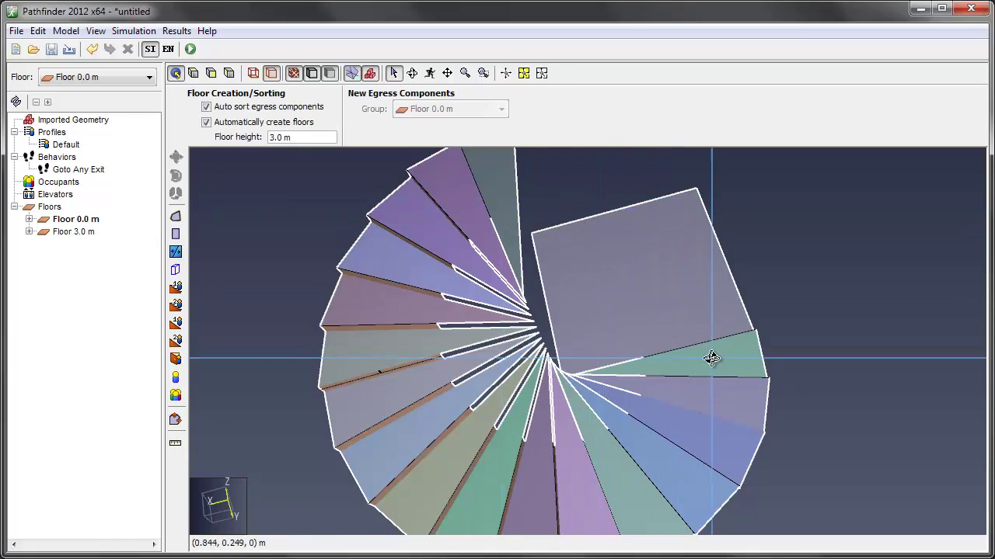
middle_click_drag(713, 358, 662, 482)
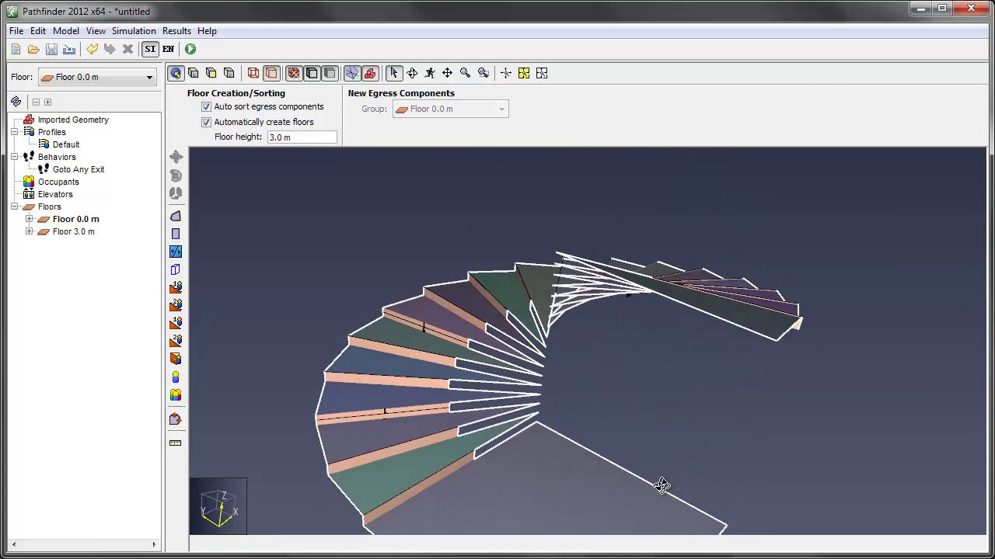
scroll(463, 457, "up", 5)
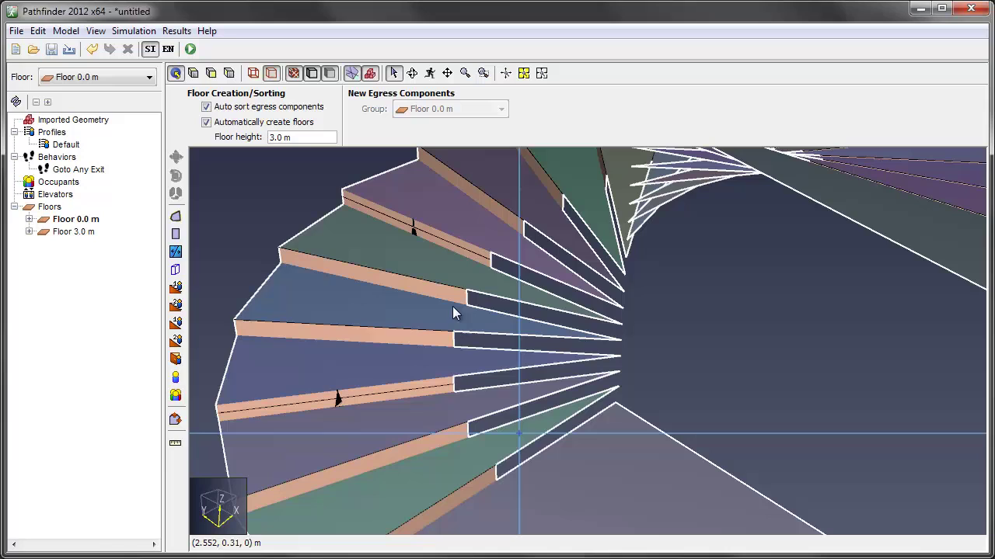
left_click(176, 251)
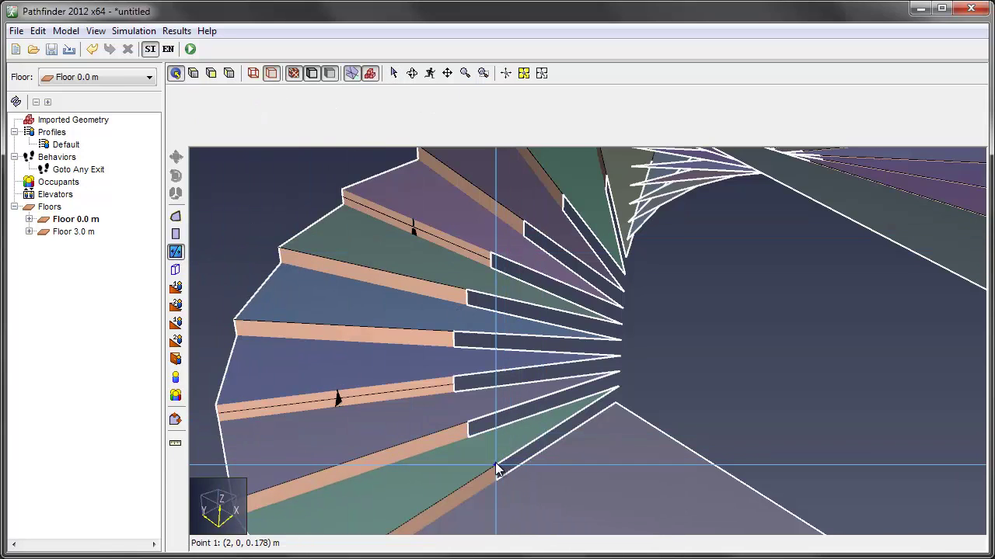
left_click(467, 437)
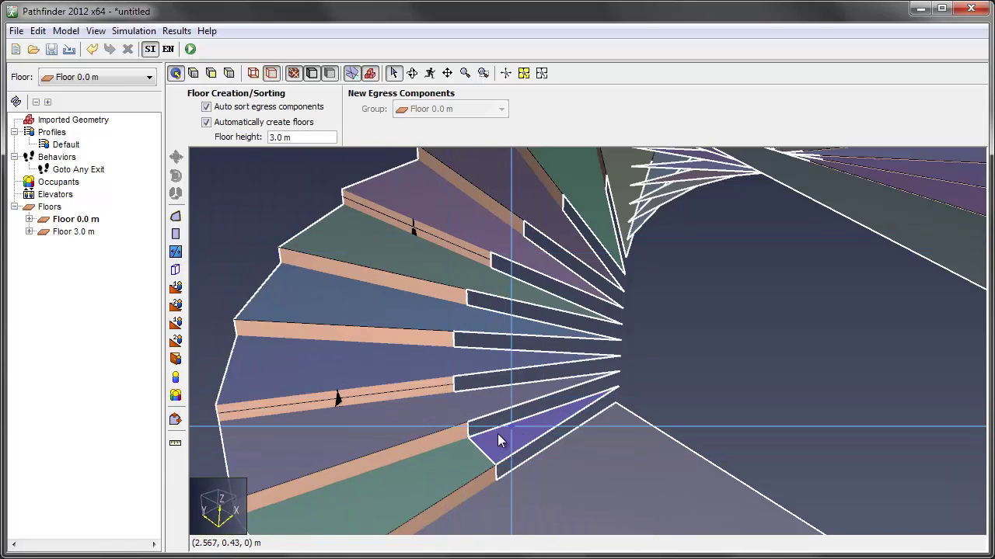
left_click(174, 252)
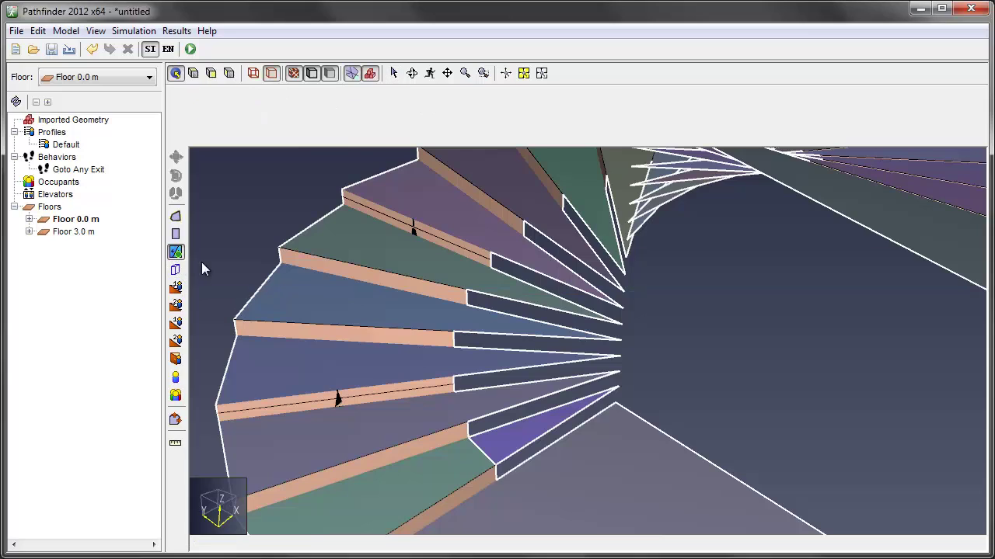
left_click(455, 391)
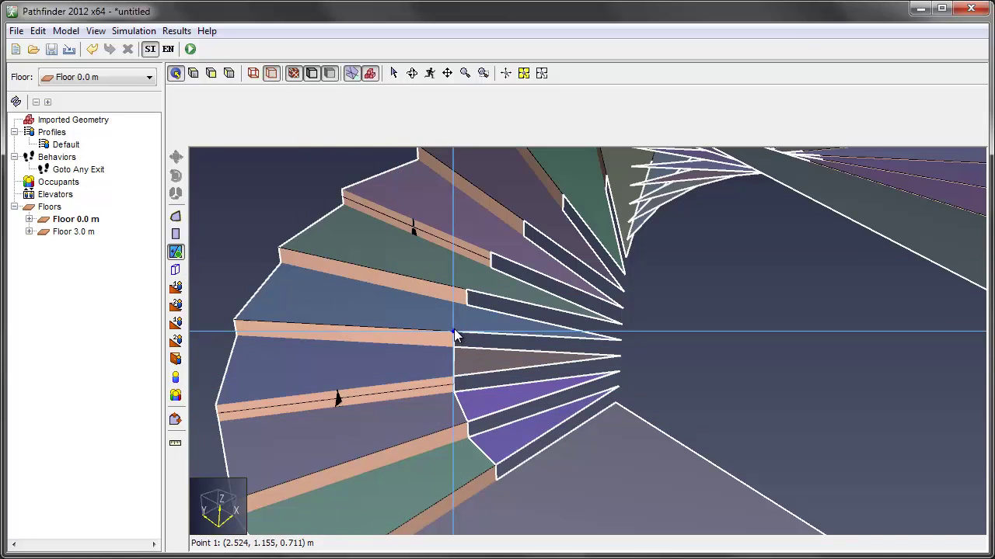
Step: Add two more triangular floors between the higher steps, then exit the polygon tool
left_click(468, 290)
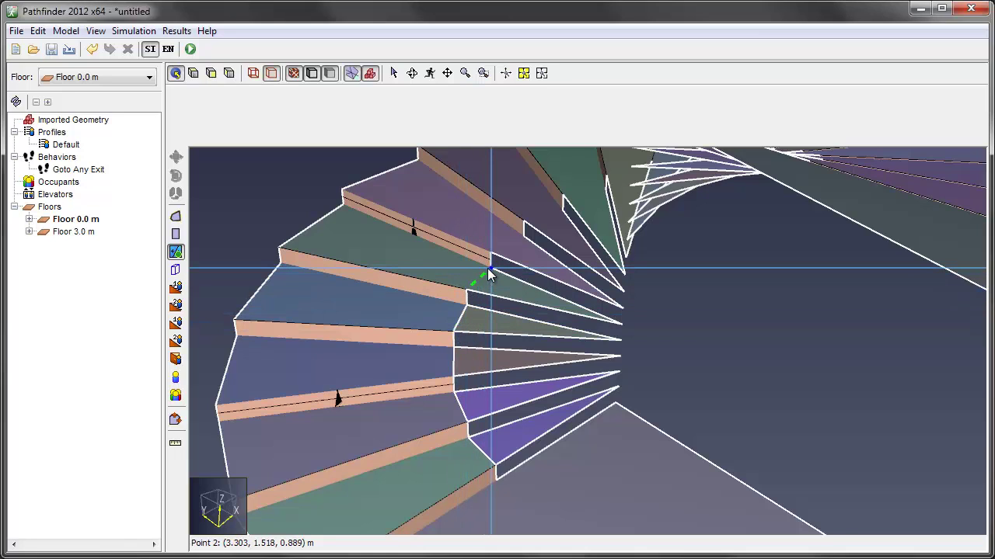
left_click(498, 250)
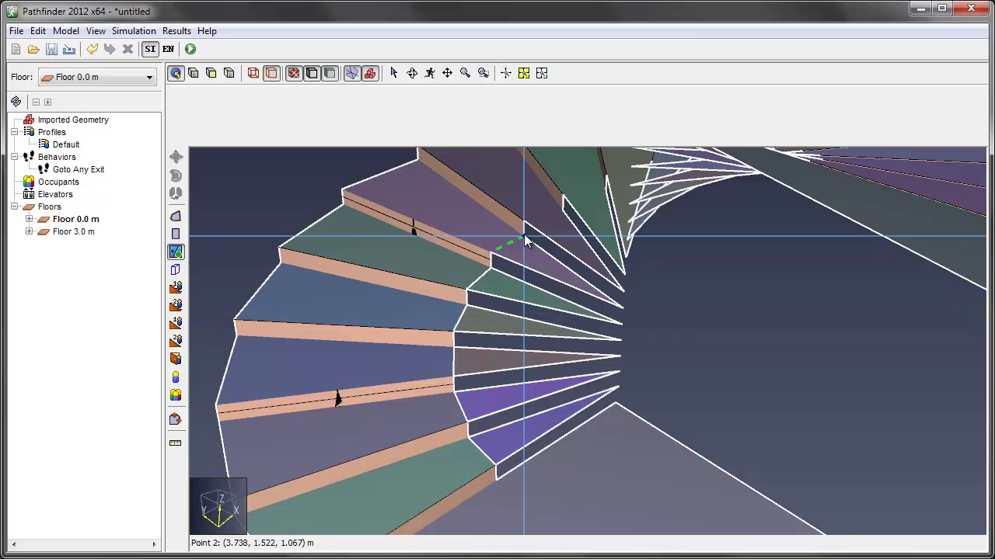
left_click(525, 223)
left_click(526, 223)
left_click(563, 197)
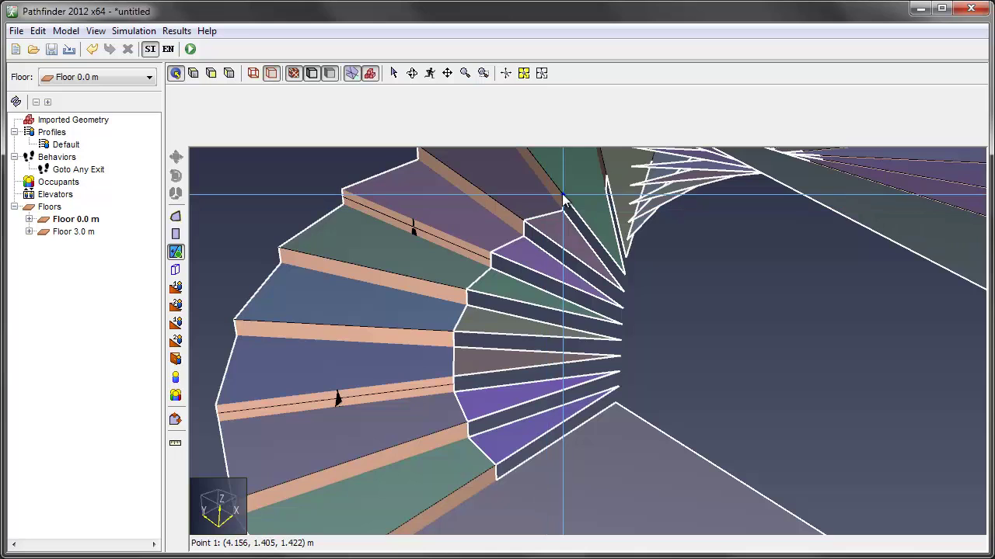
left_click(606, 190)
scroll(593, 244, "down", 5)
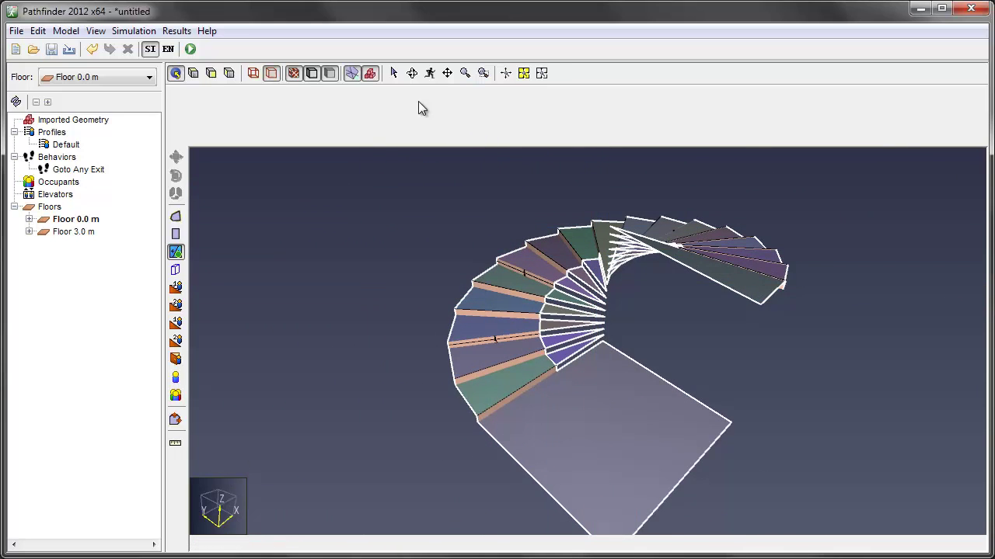
key("Escape")
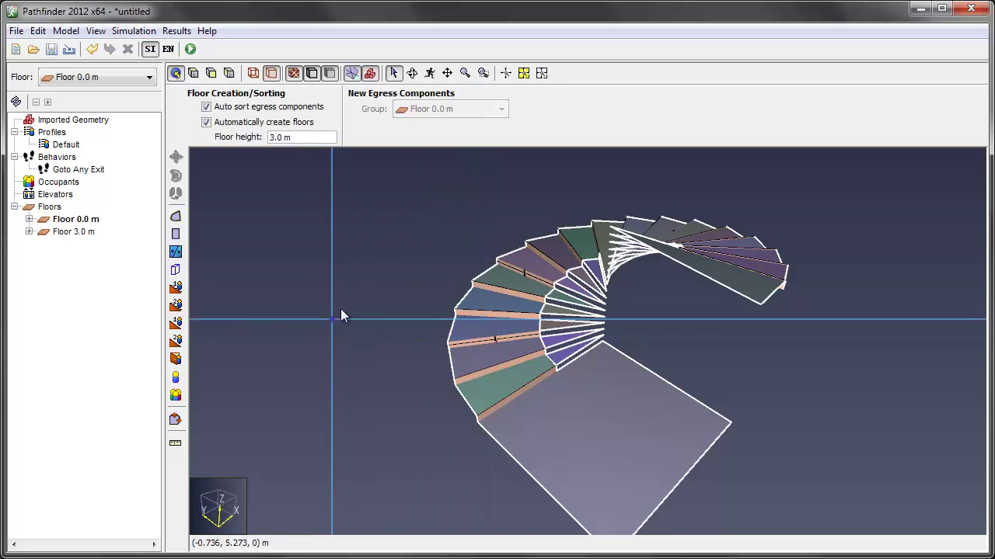
Step: Orbit and zoom to a tilted perspective of the upper spiral steps
middle_click_drag(497, 334, 428, 487)
middle_click_drag(404, 308, 497, 373)
middle_click_drag(439, 214, 728, 129)
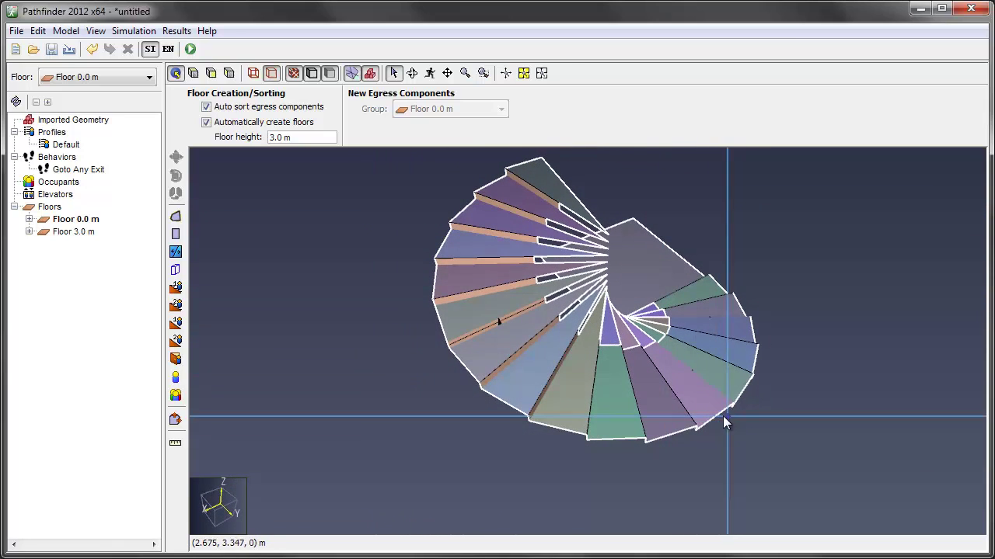
scroll(629, 354, "up", 1)
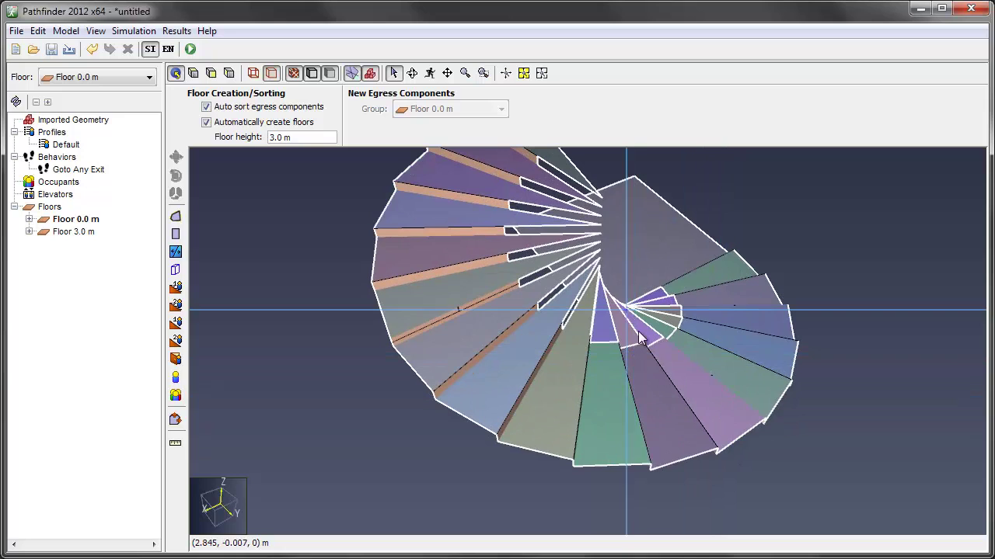
scroll(556, 326, "up", 1)
scroll(555, 326, "down", 1)
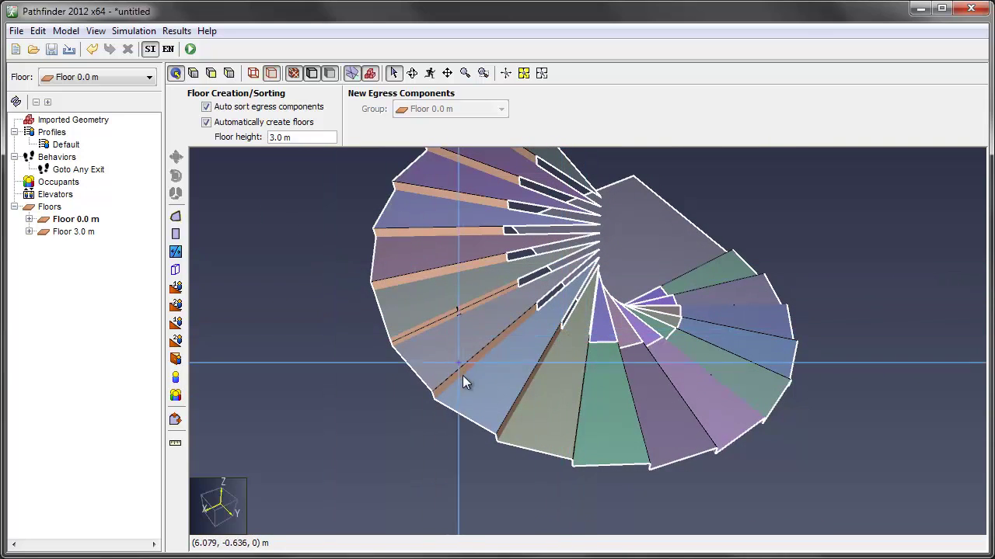
middle_click_drag(466, 381, 341, 365)
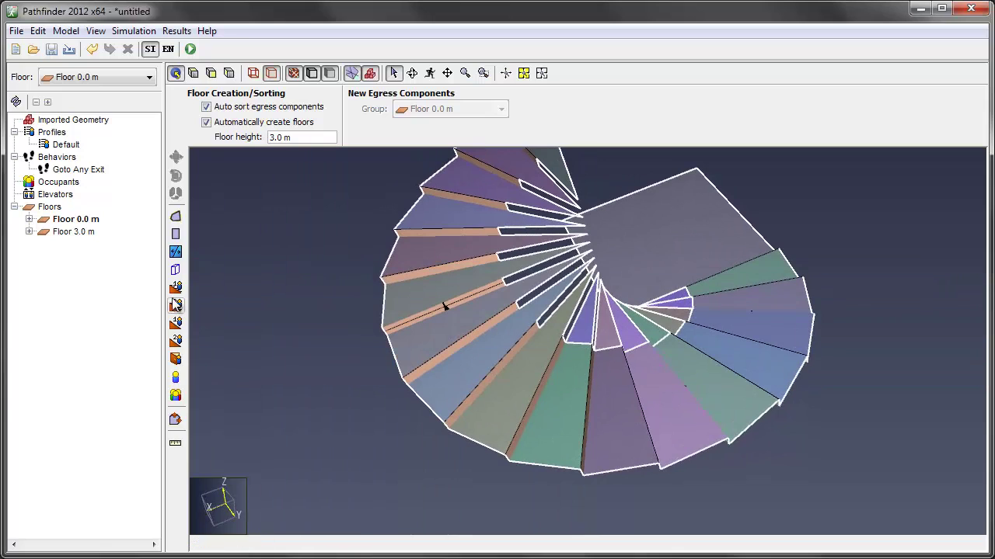
Step: Draw a stair by picking points along the upper step edges
left_click(174, 255)
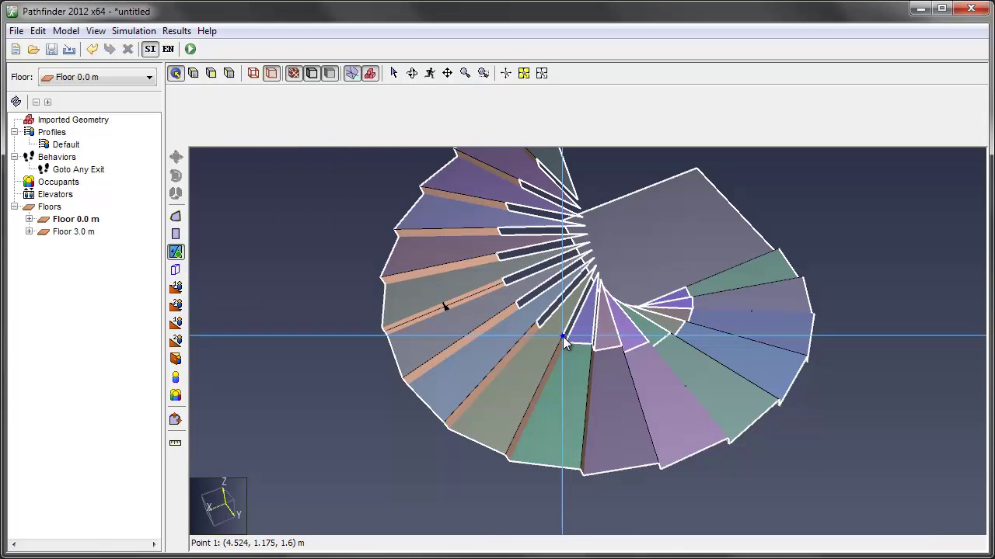
left_click(539, 327)
key("Escape")
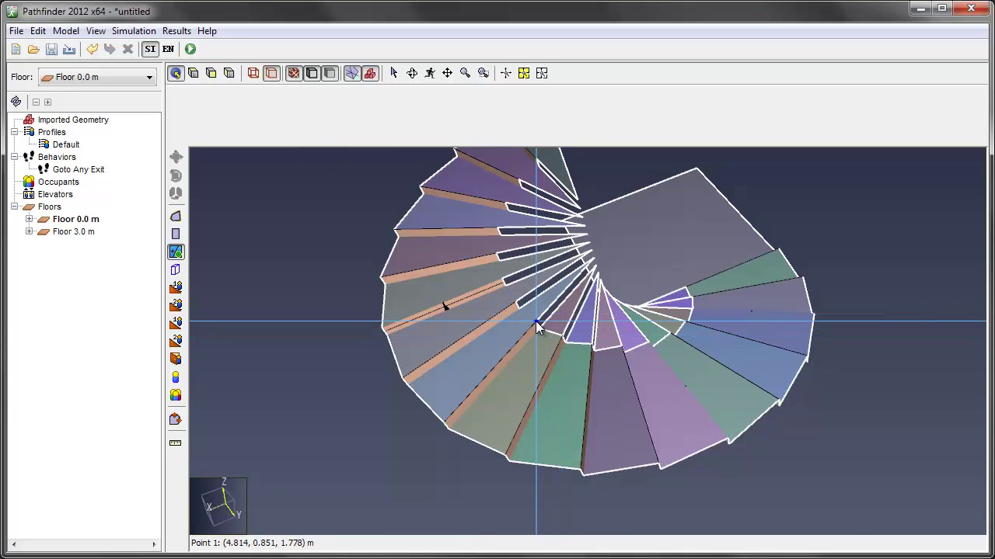
key("Escape")
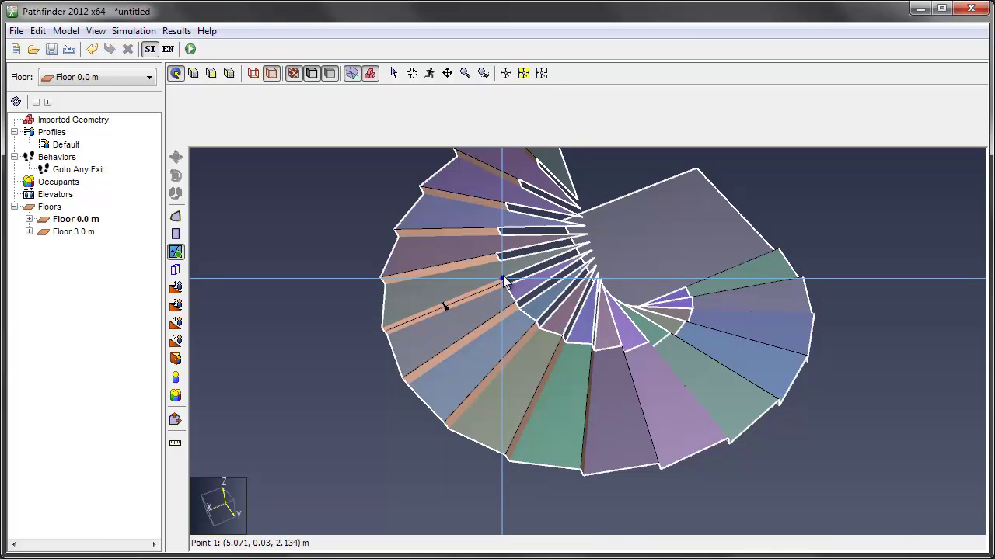
left_click(498, 249)
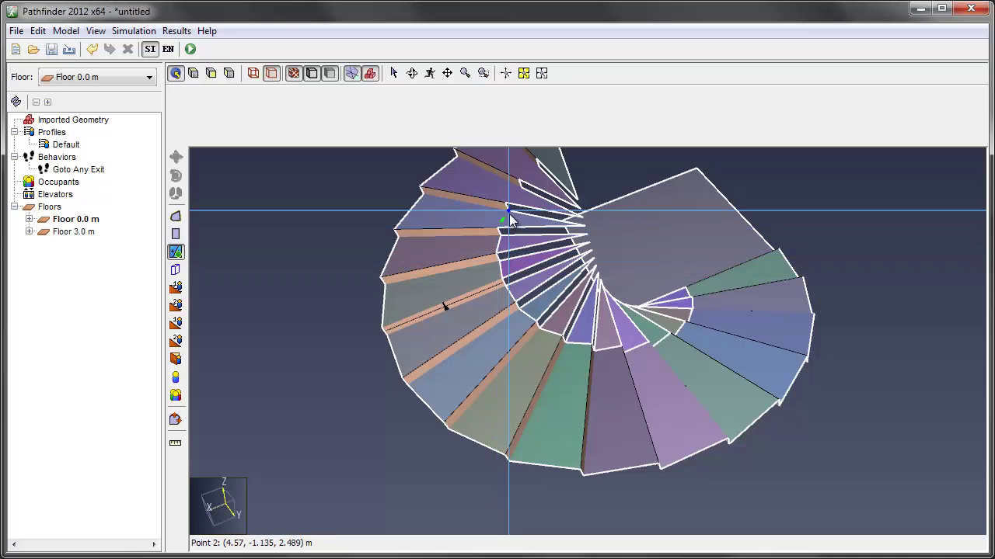
left_click(519, 180)
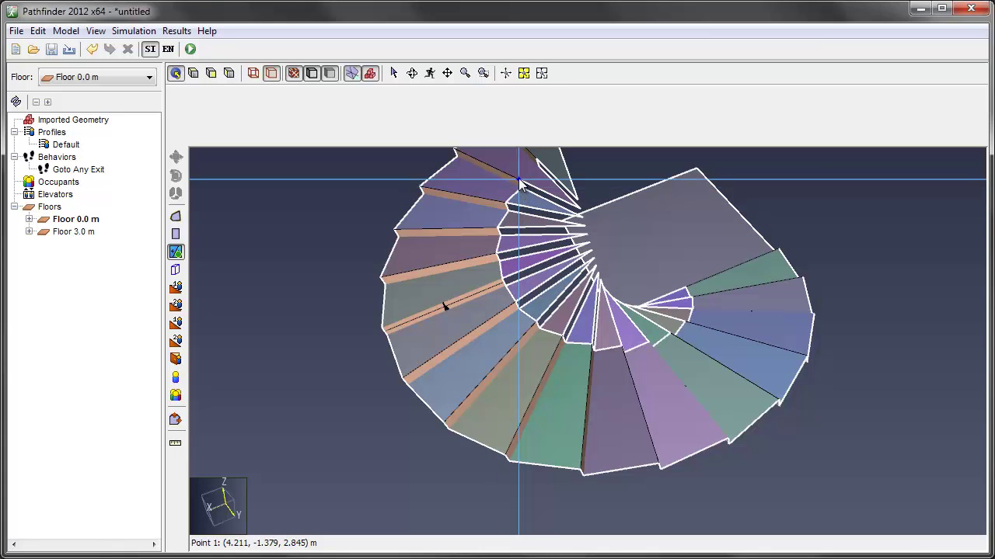
left_click(536, 173)
scroll(519, 229, "down", 3)
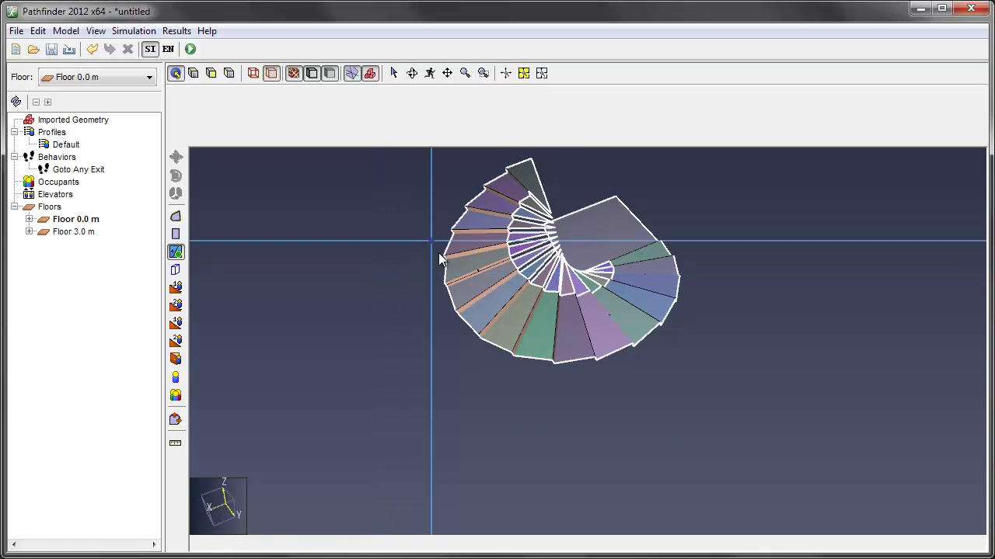
Step: Select the nine inner wedge tips in Top view and delete them
left_click(195, 74)
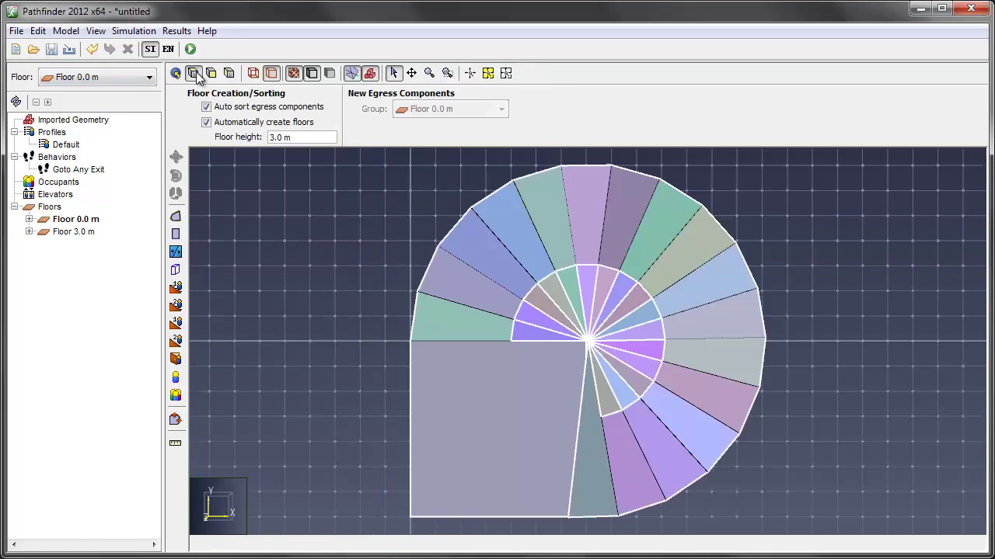
scroll(582, 367, "up", 3)
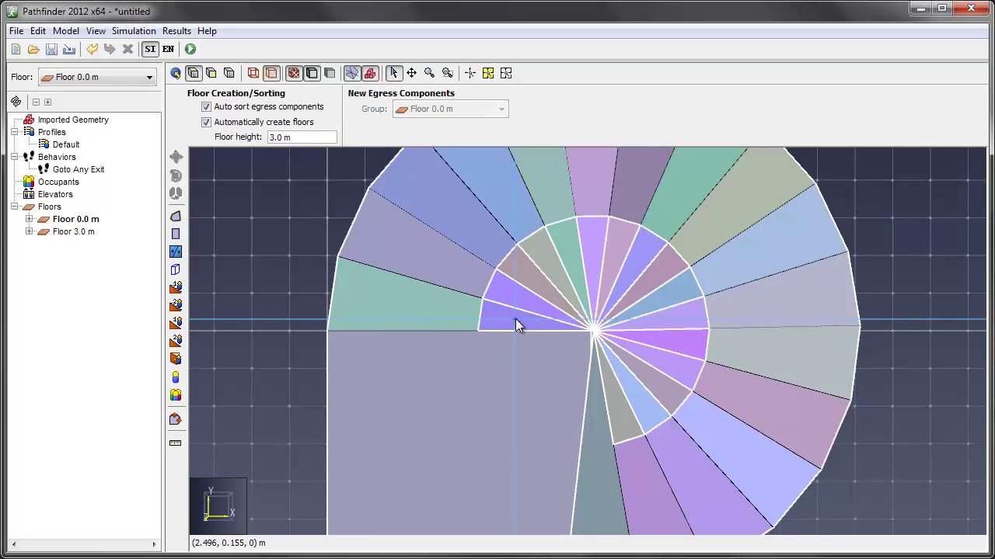
left_click(516, 323)
left_click(524, 301, "ctrl")
left_click(532, 284, "ctrl")
left_click(558, 261, "ctrl")
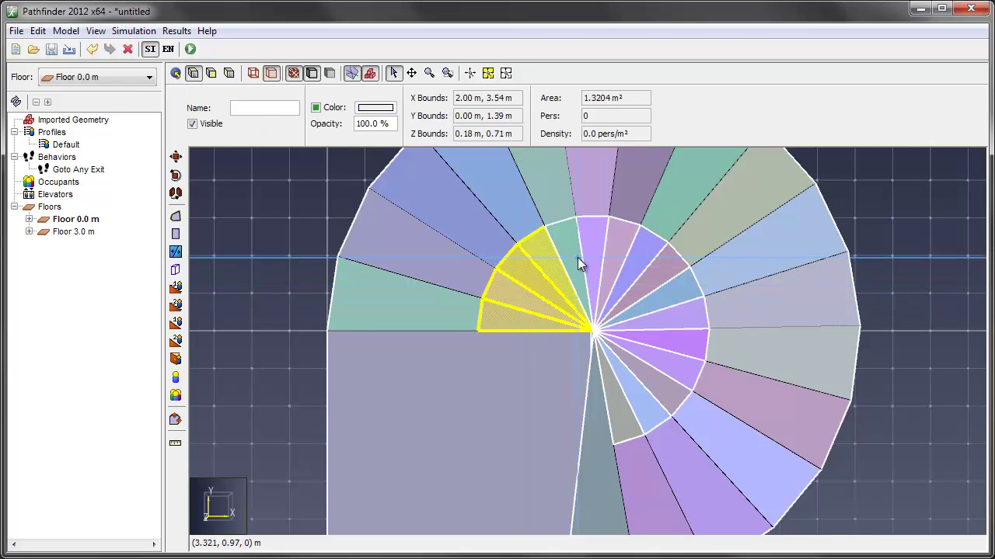
left_click(578, 257, "ctrl")
left_click(592, 252, "ctrl")
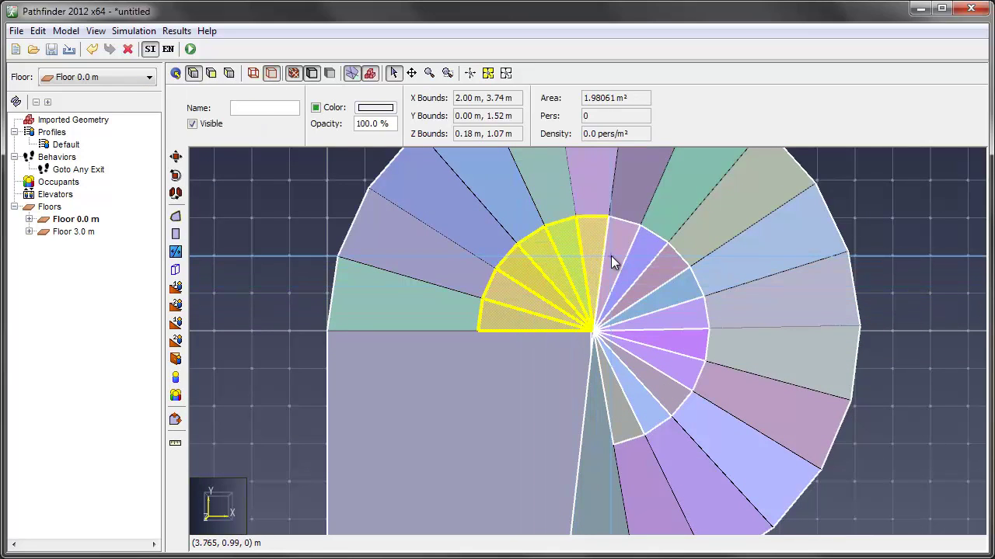
left_click(645, 278, "ctrl")
left_click(655, 303, "ctrl")
left_click(662, 320, "ctrl")
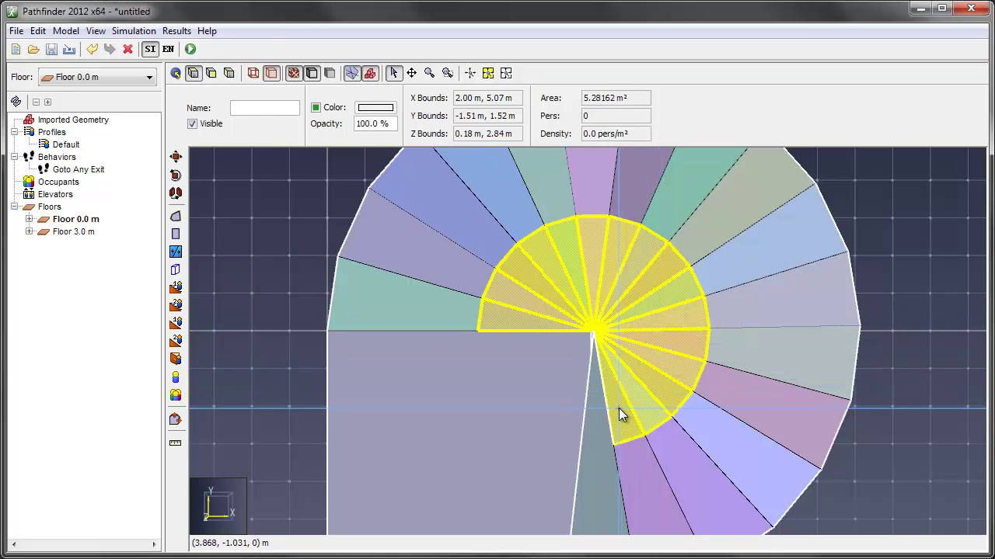
key("Delete")
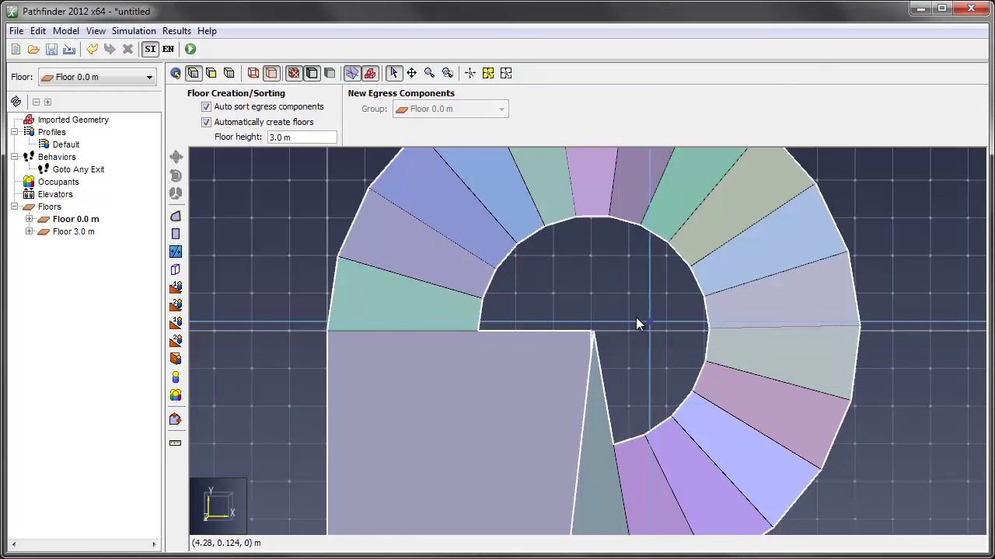
scroll(636, 317, "down", 2)
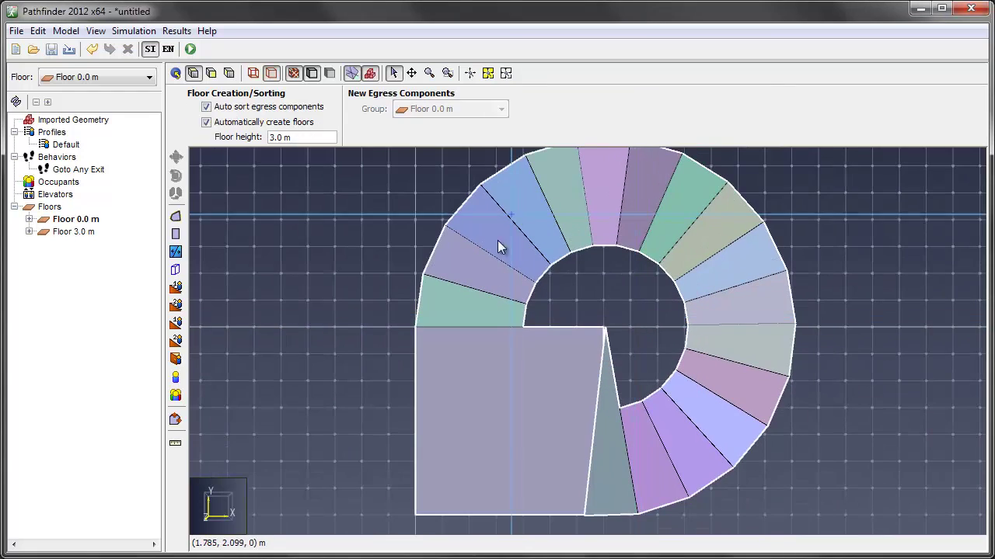
Step: Orbit the 3D model to view the open-core spiral stair from oblique angles
left_click(176, 73)
middle_click_drag(408, 358, 469, 425)
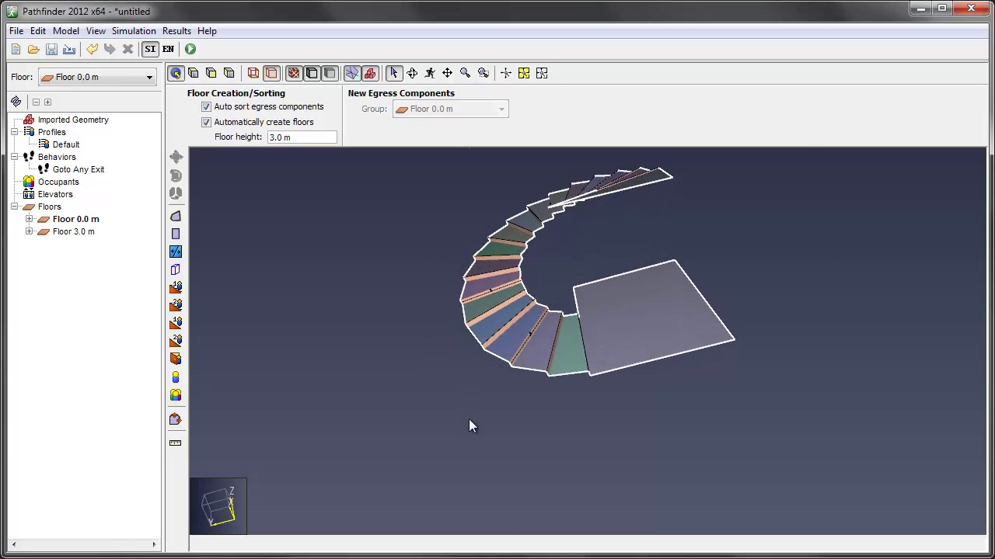
middle_click_drag(722, 337, 529, 171)
middle_click_drag(611, 179, 639, 290)
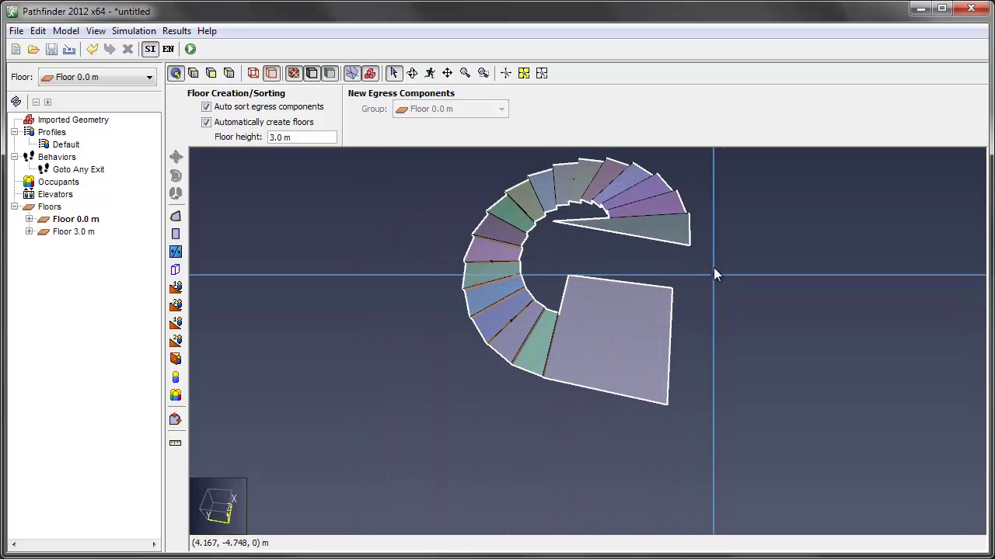
middle_click_drag(715, 293, 699, 256)
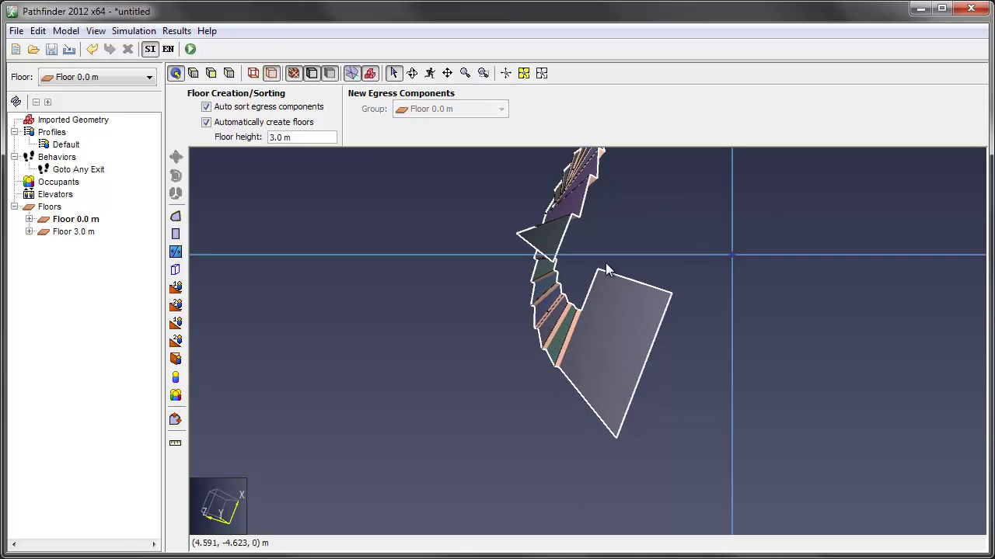
middle_click_drag(606, 270, 657, 235)
Step: Delete the top triangular stair wedge and confirm the removal
left_click(656, 231)
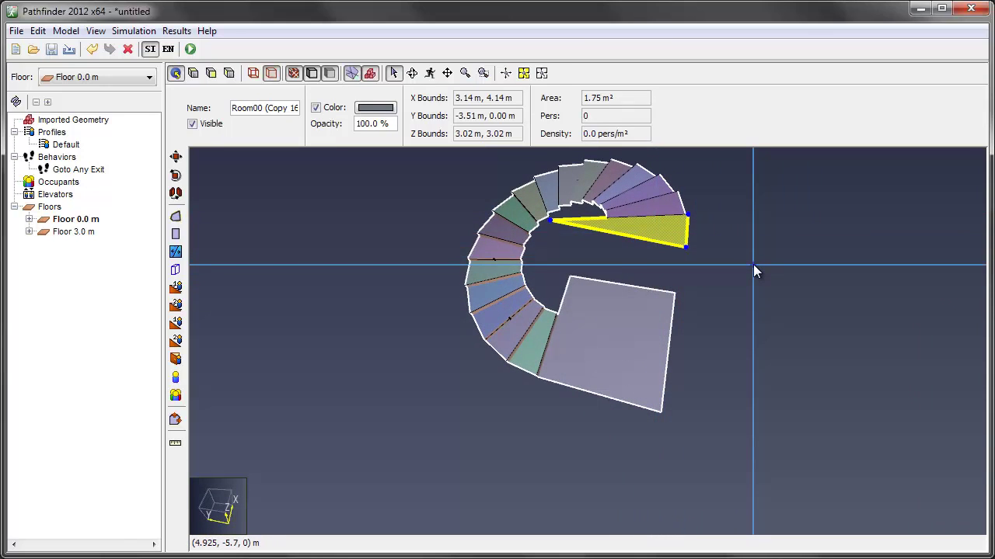
key("Delete")
key("Return")
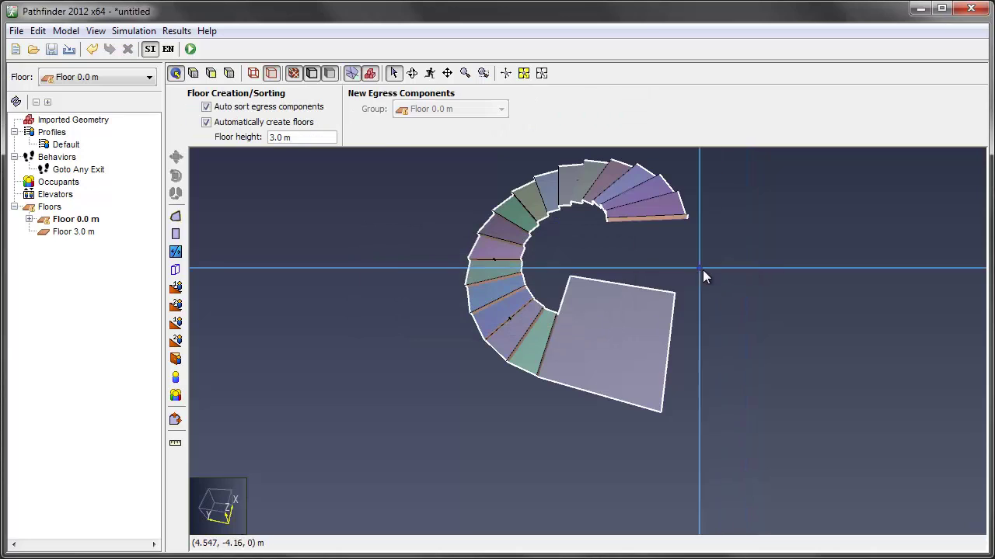
middle_click_drag(706, 275, 695, 371)
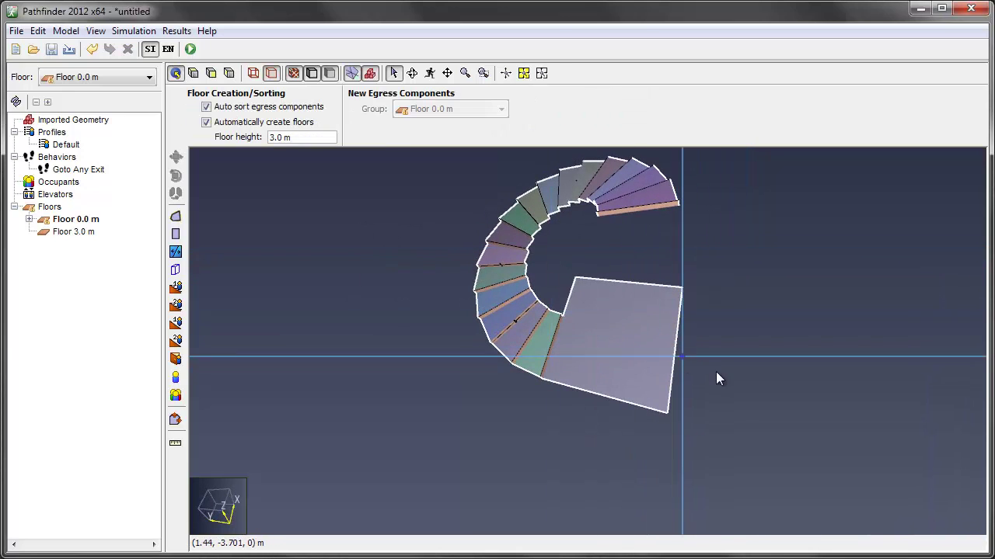
Step: In Top view, select all geometry, then deselect and zoom in on the plan
left_click(194, 74)
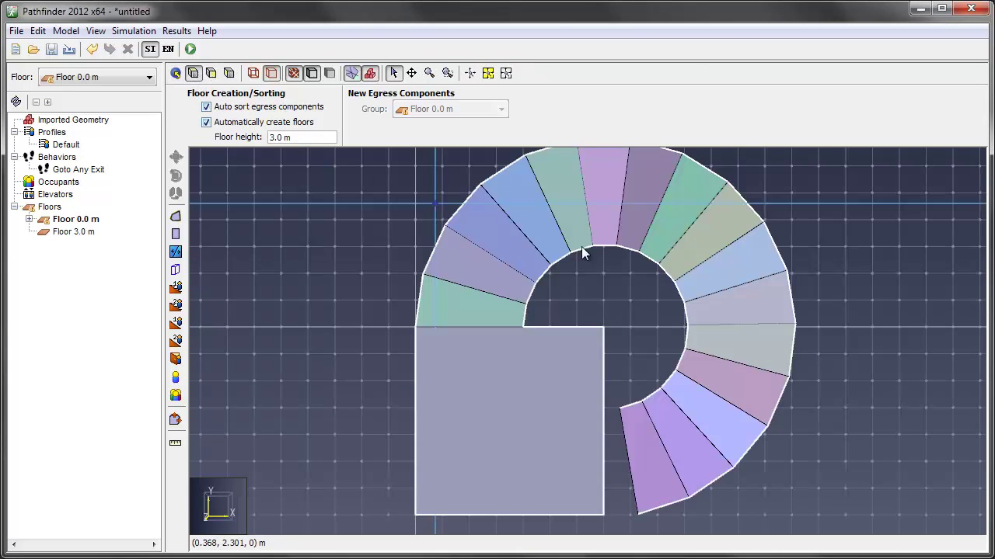
scroll(722, 308, "down", 4)
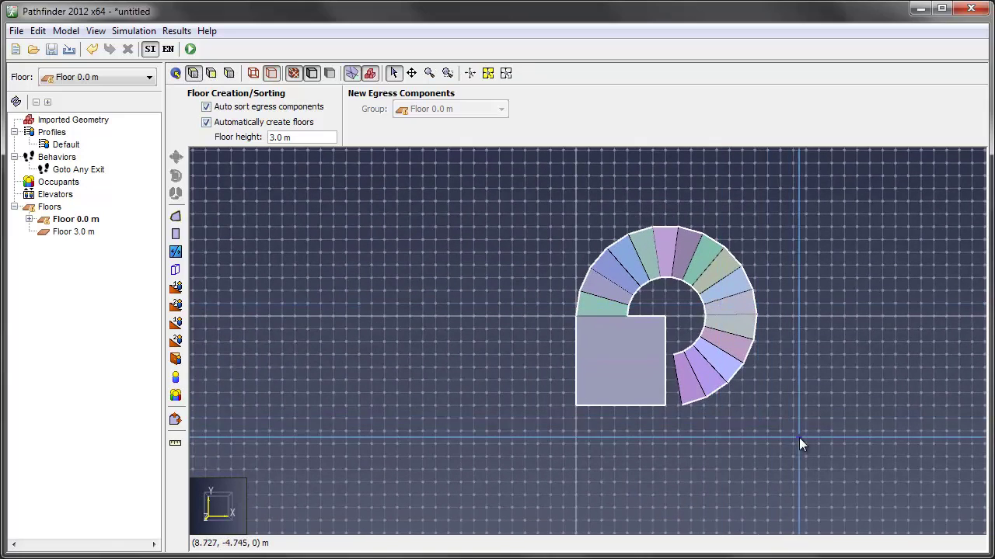
key("ctrl+a")
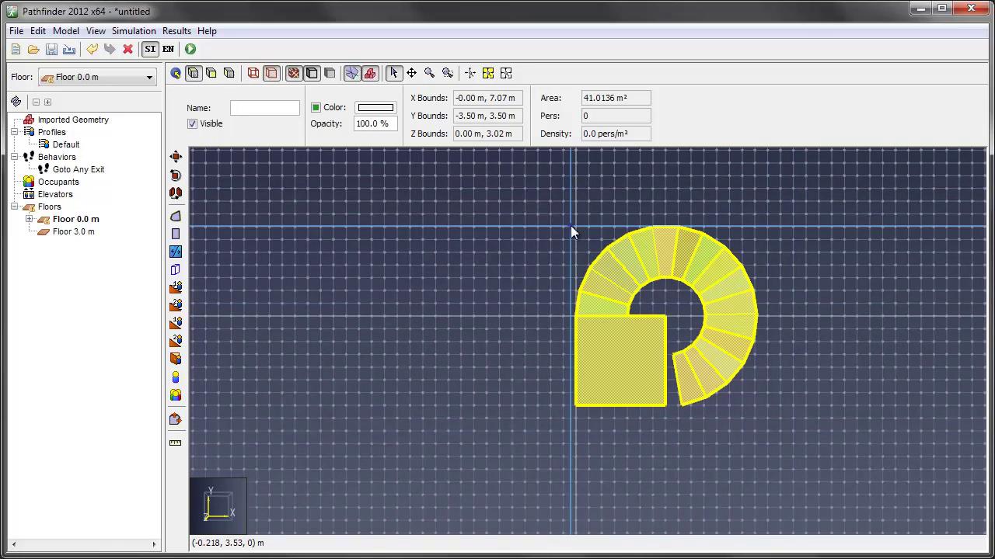
left_click(432, 328)
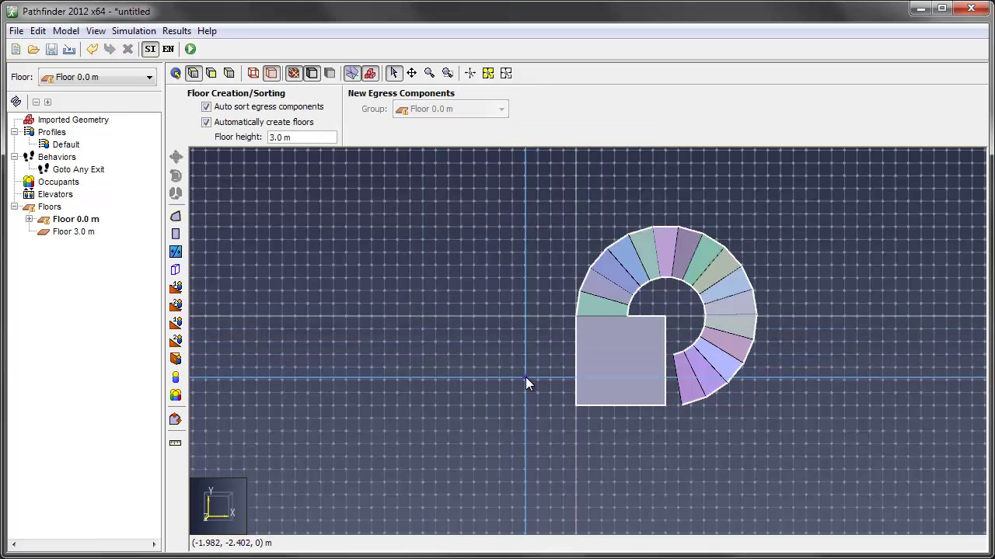
left_click(734, 441)
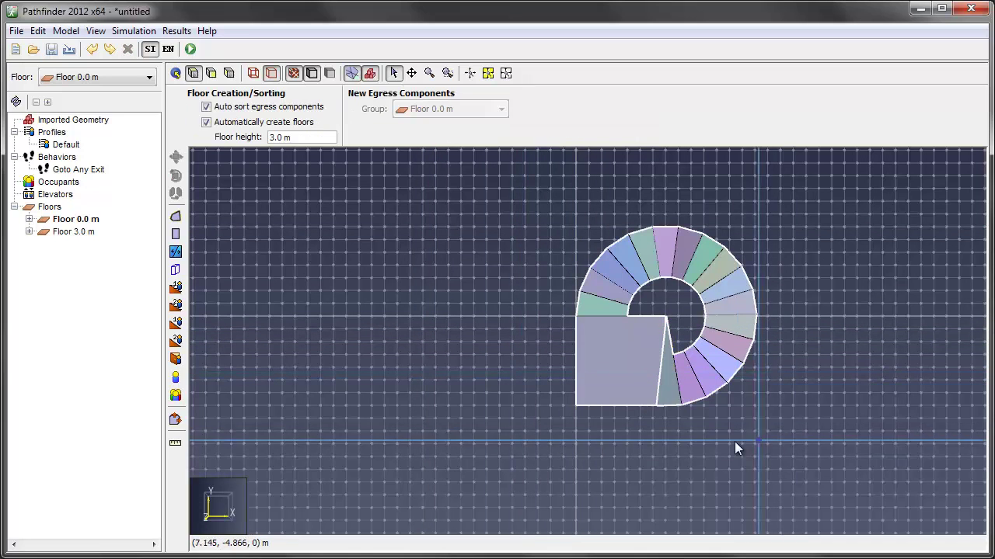
scroll(641, 395, "up", 3)
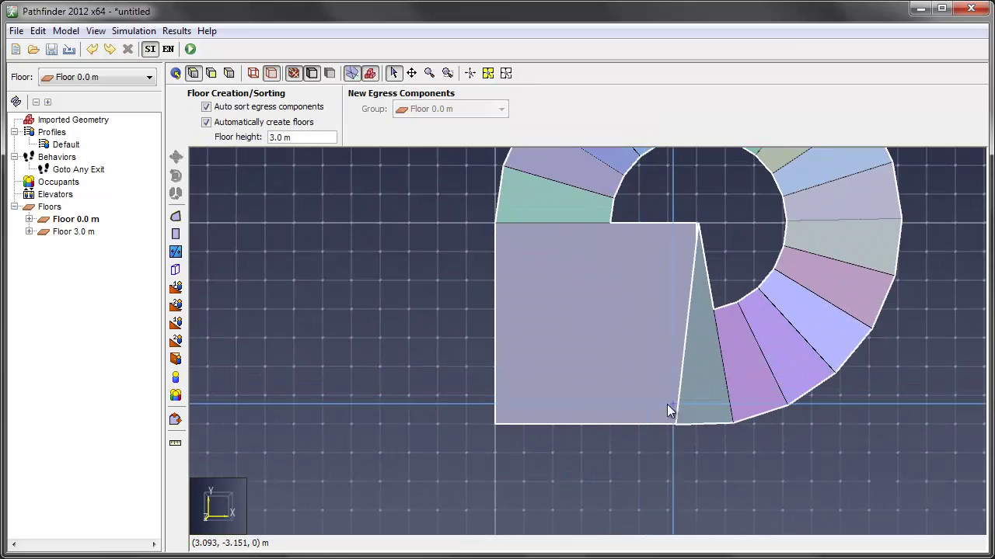
Step: Set the triangular wedge's elevation to an absolute Z of 3 m
left_click(704, 409)
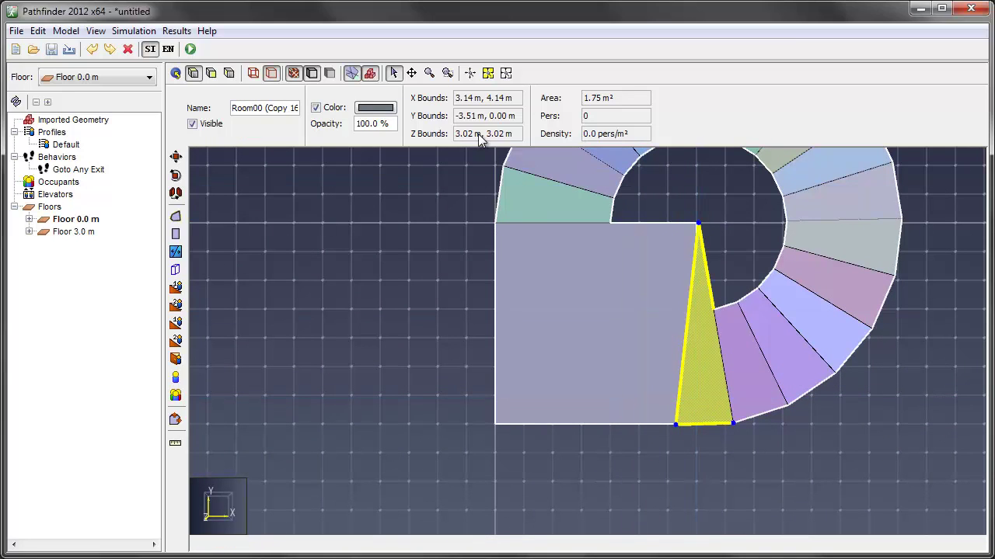
right_click(705, 338)
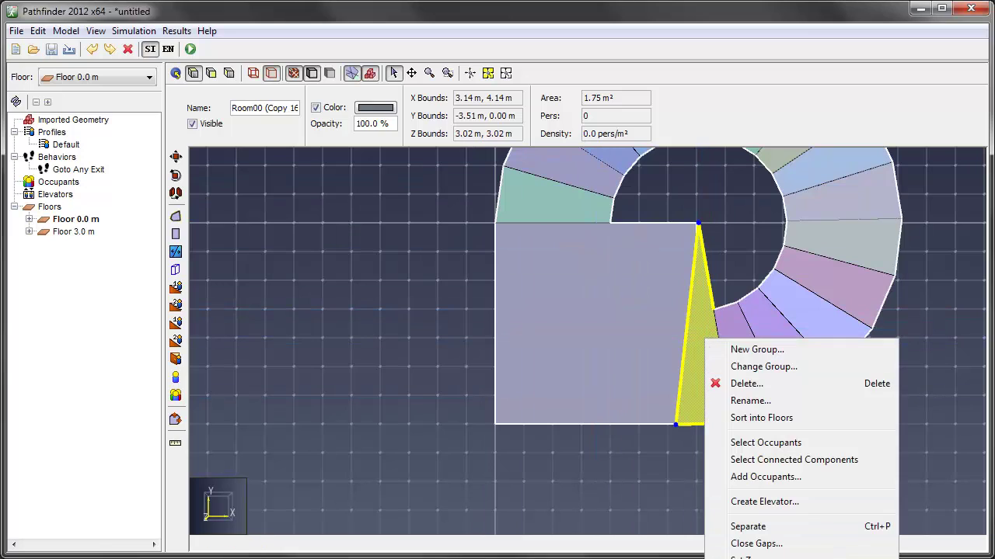
left_click(742, 557)
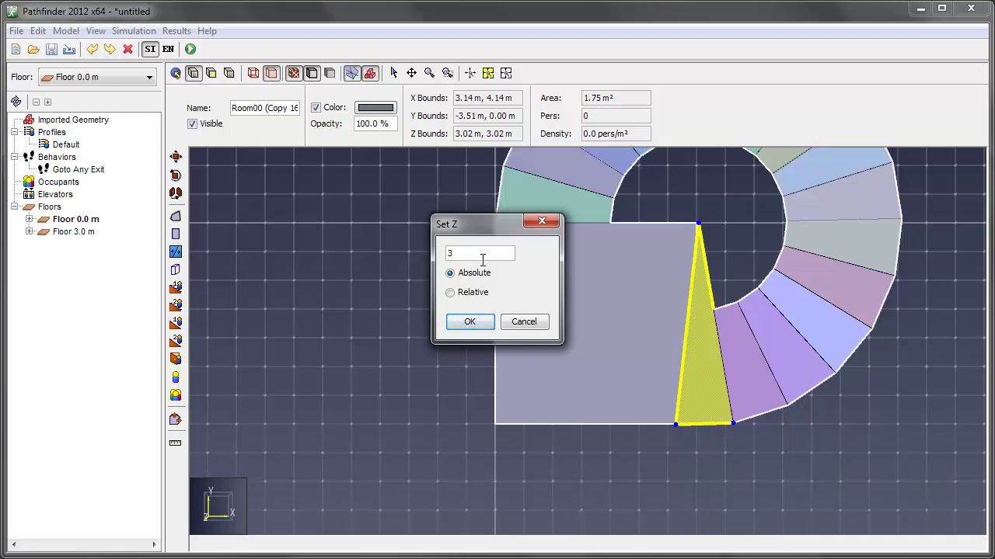
key("Return")
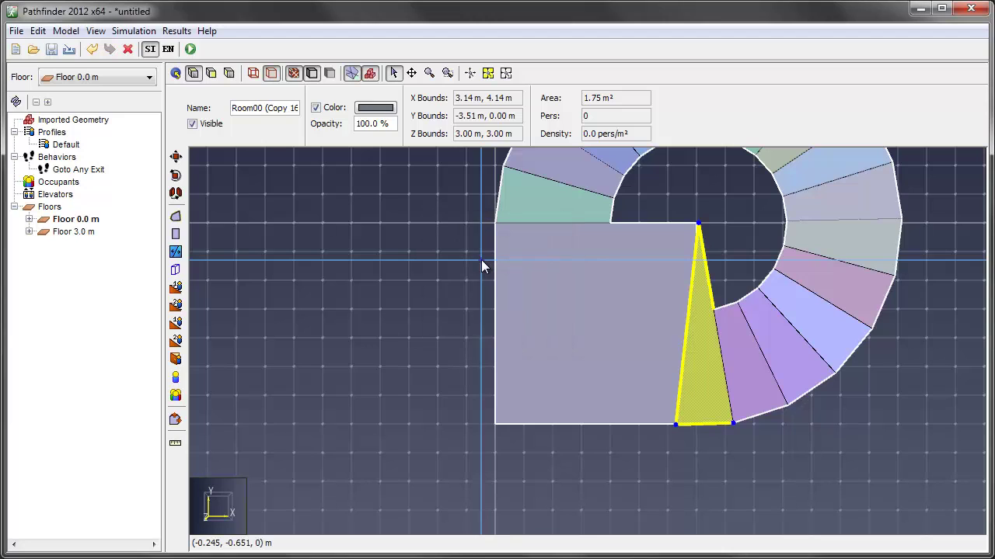
left_click(334, 258)
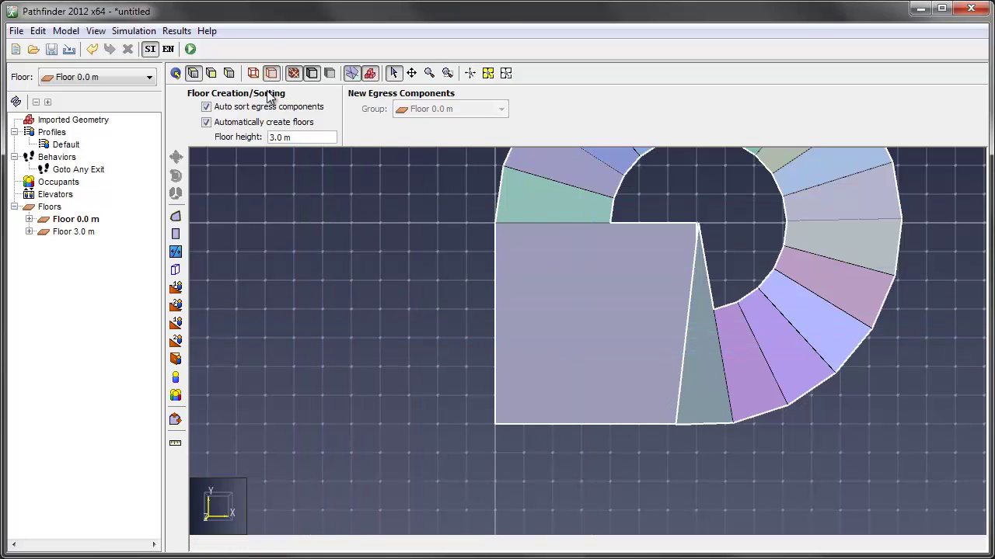
Step: Switch to 3D and zoom in on the top of the spiral stair
left_click(181, 77)
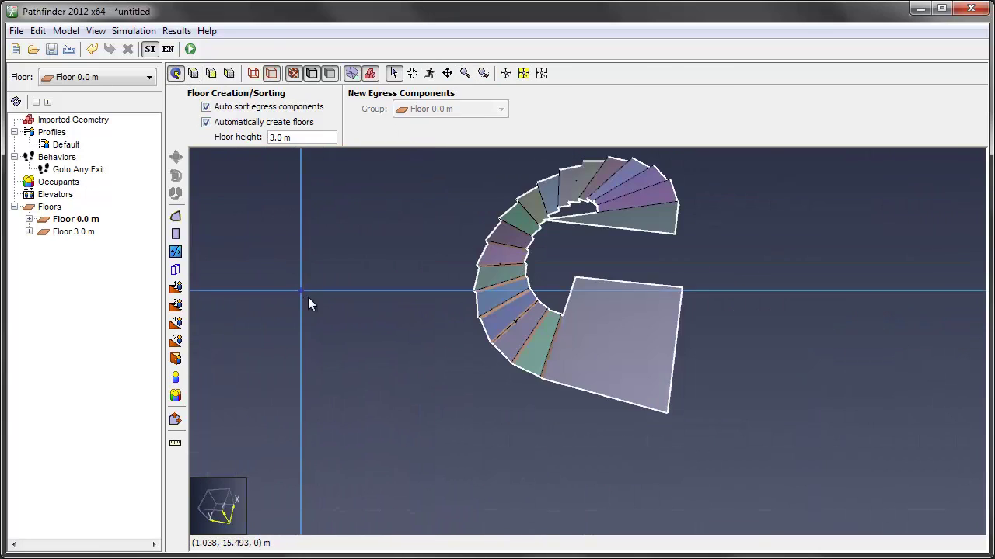
middle_click_drag(408, 315, 322, 362)
middle_click_drag(659, 291, 486, 237)
scroll(478, 215, "up", 5)
scroll(479, 215, "up", 2)
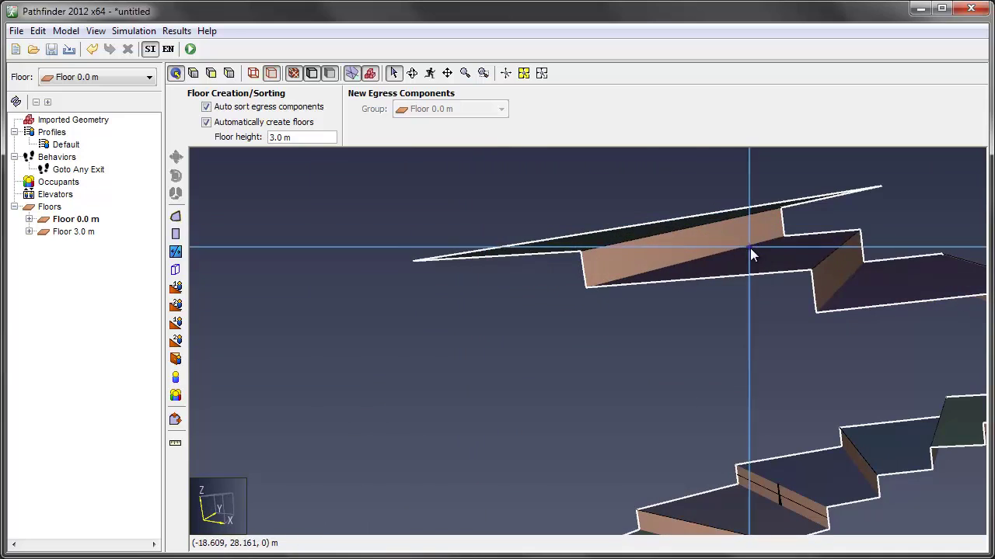
Step: Check the top stair's edge points and the thin sloped landing, then deselect
left_click(688, 252)
left_click(694, 227)
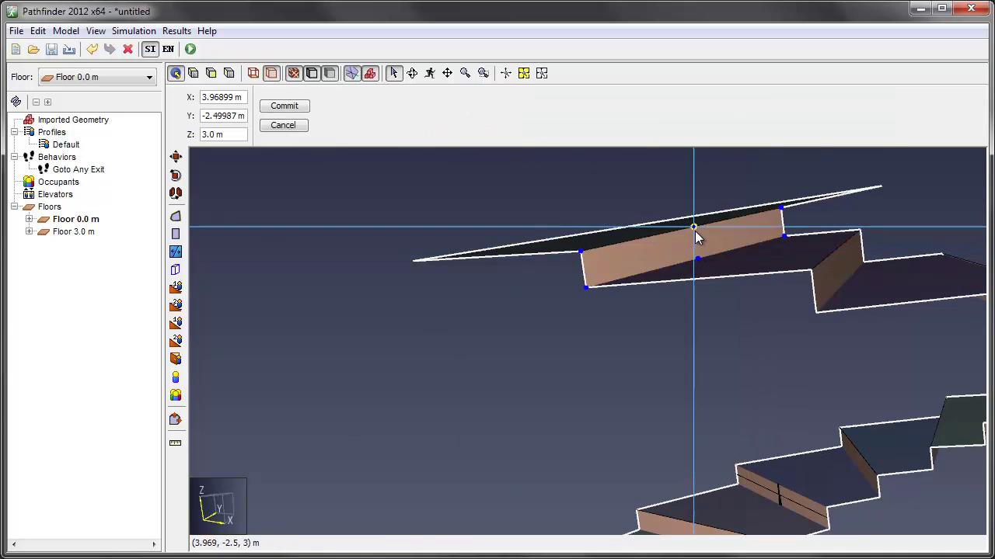
key("Escape")
key("Escape")
left_click(626, 265)
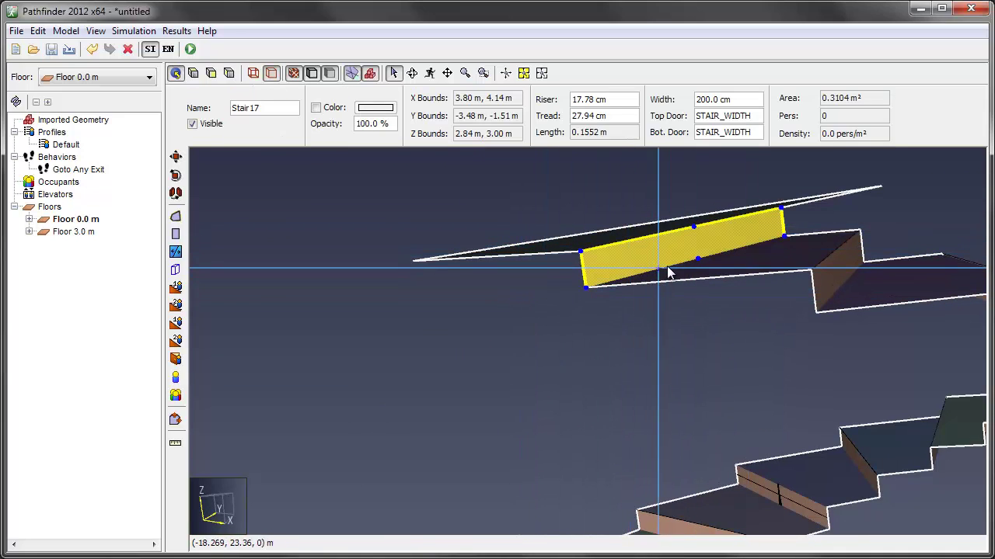
left_click(696, 258)
key("Escape")
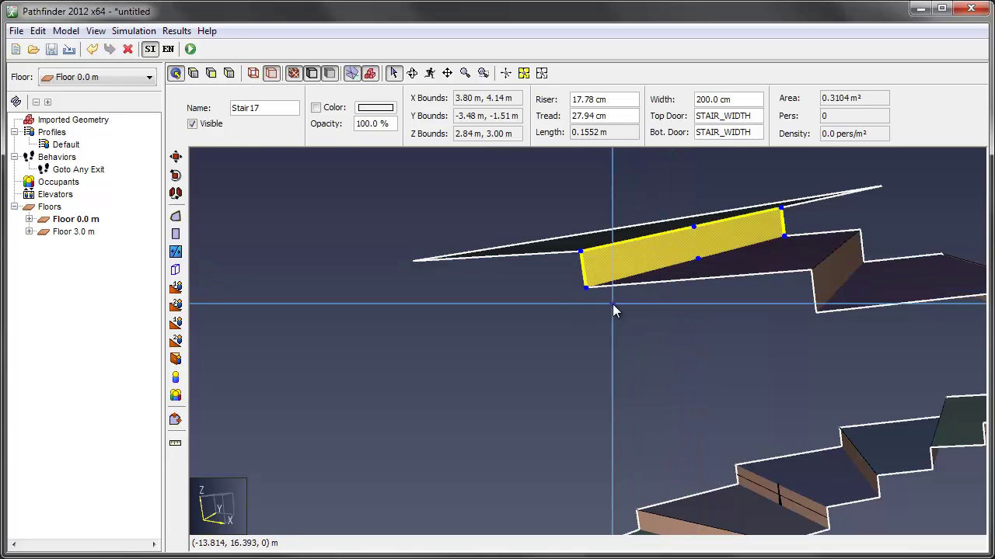
key("Escape")
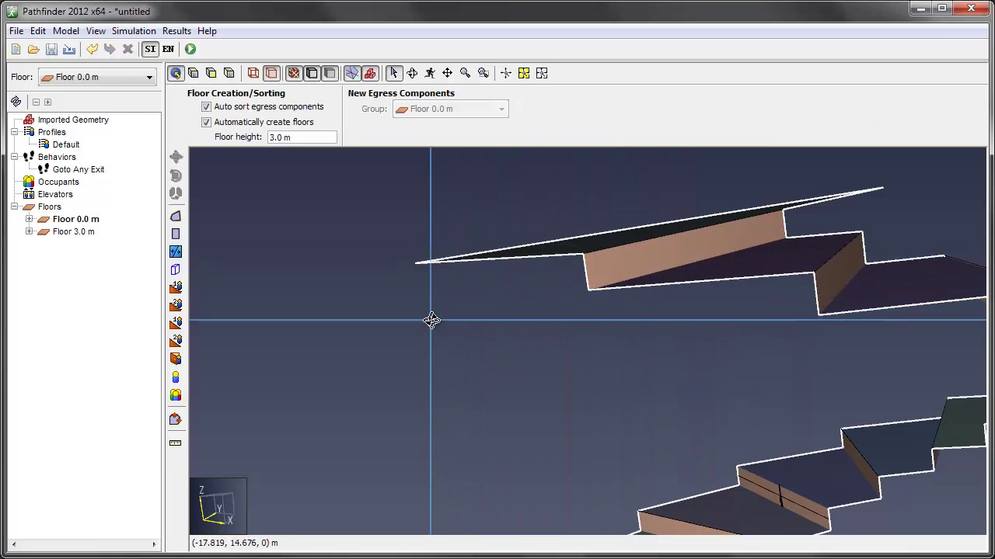
left_click(527, 255)
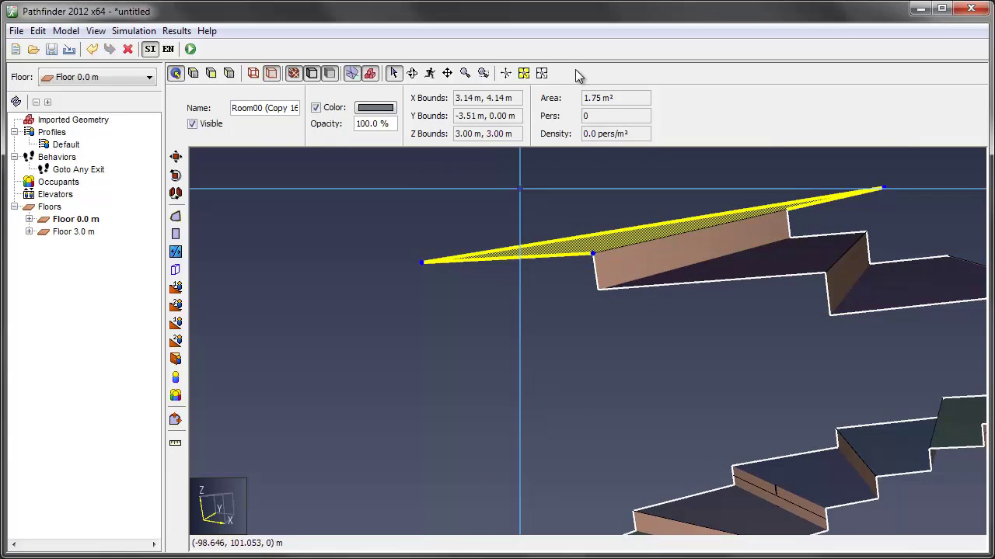
left_click(450, 337)
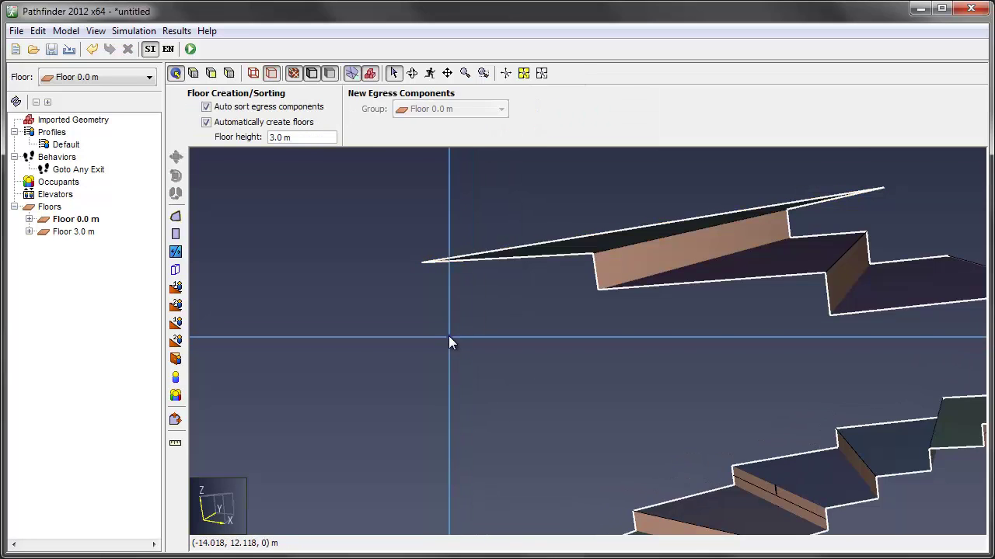
Step: Show only the Floor 3.0 m level in the top-down plan view
scroll(449, 334, "down", 5)
left_click(84, 79)
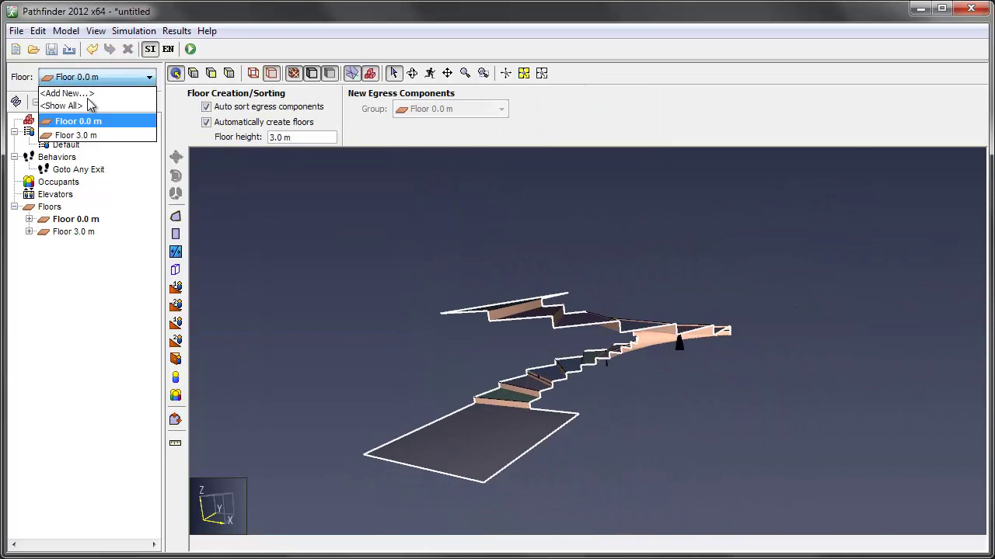
left_click(92, 133)
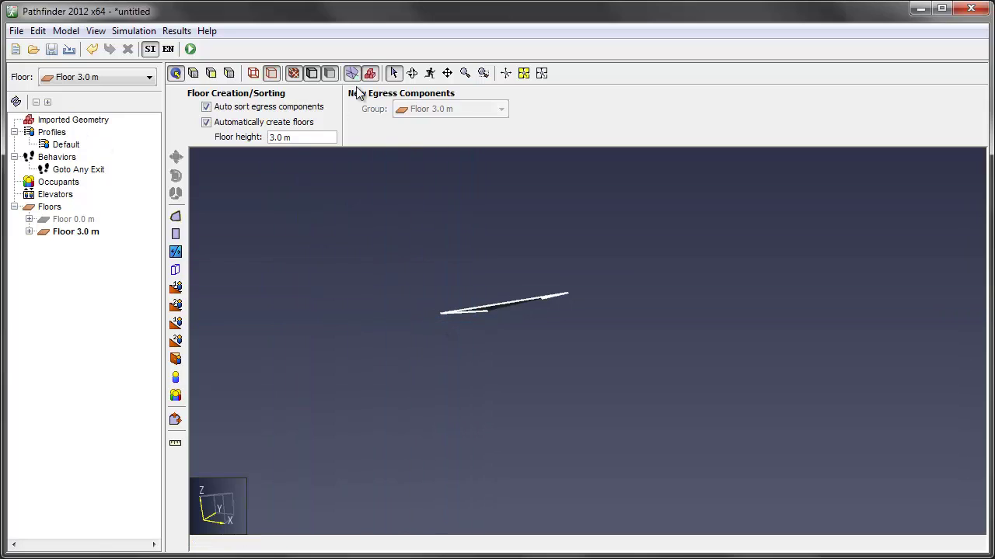
left_click_drag(456, 219, 520, 303)
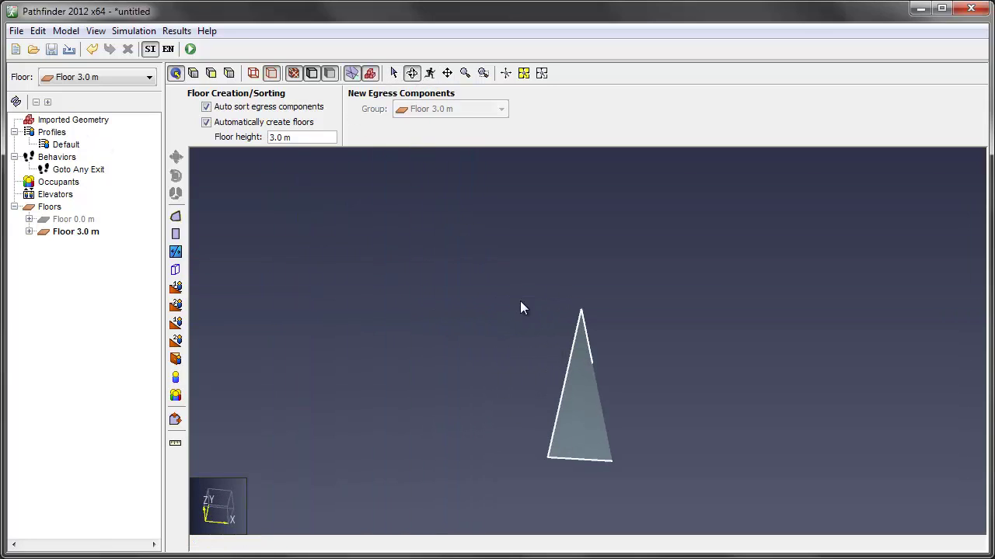
left_click(192, 74)
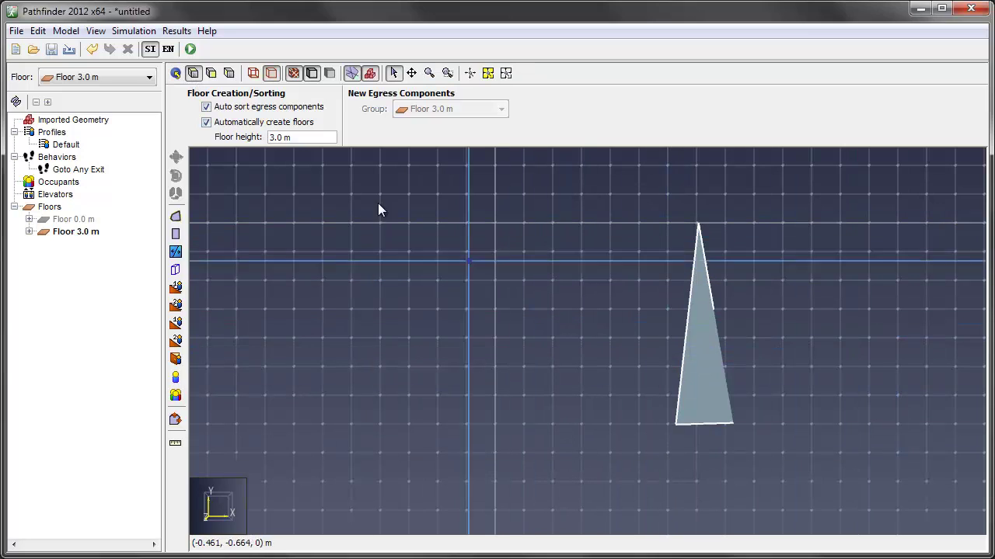
Step: Draw a rectangular room, Room02, from the triangle's apex as the landing
left_click(175, 234)
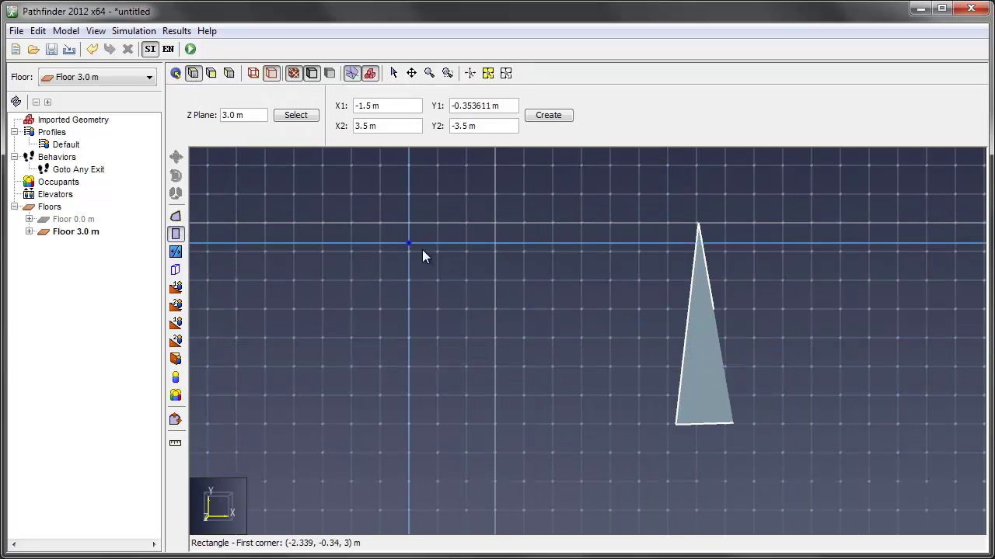
left_click(497, 227)
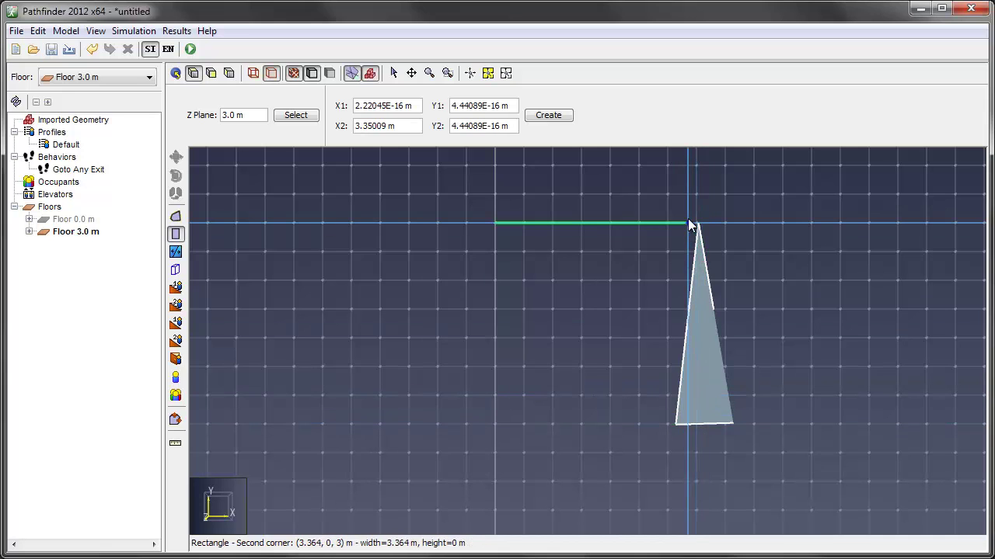
key("Escape")
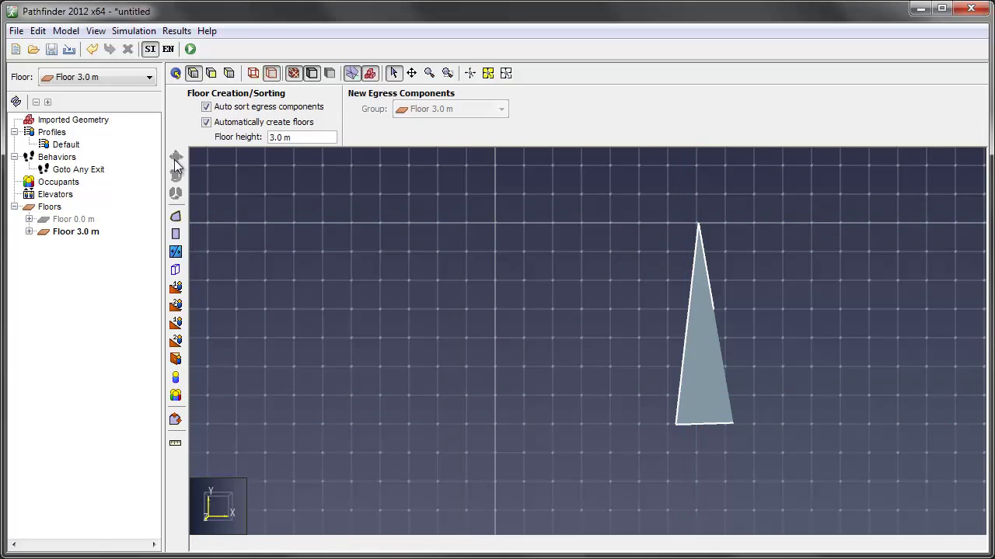
left_click(176, 233)
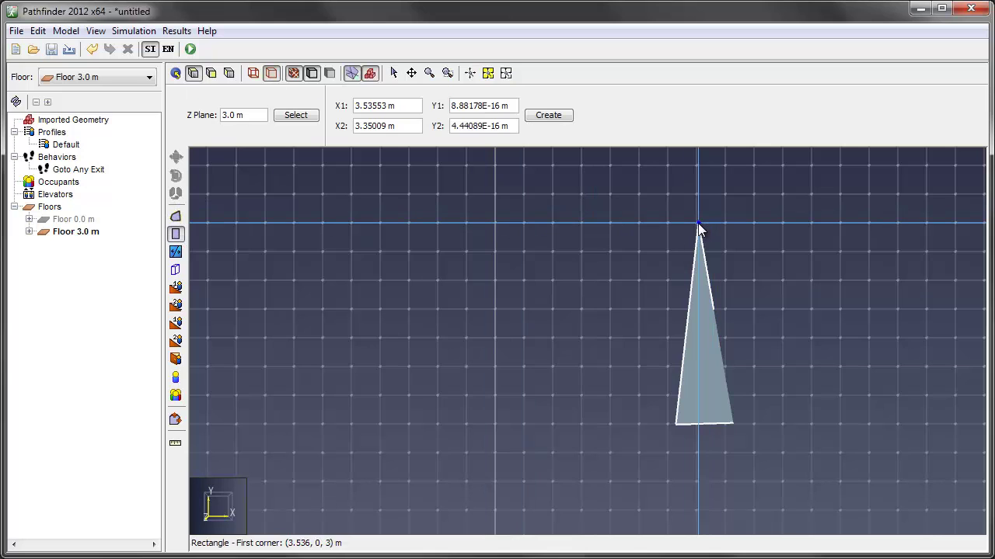
left_click(698, 223)
left_click(500, 419)
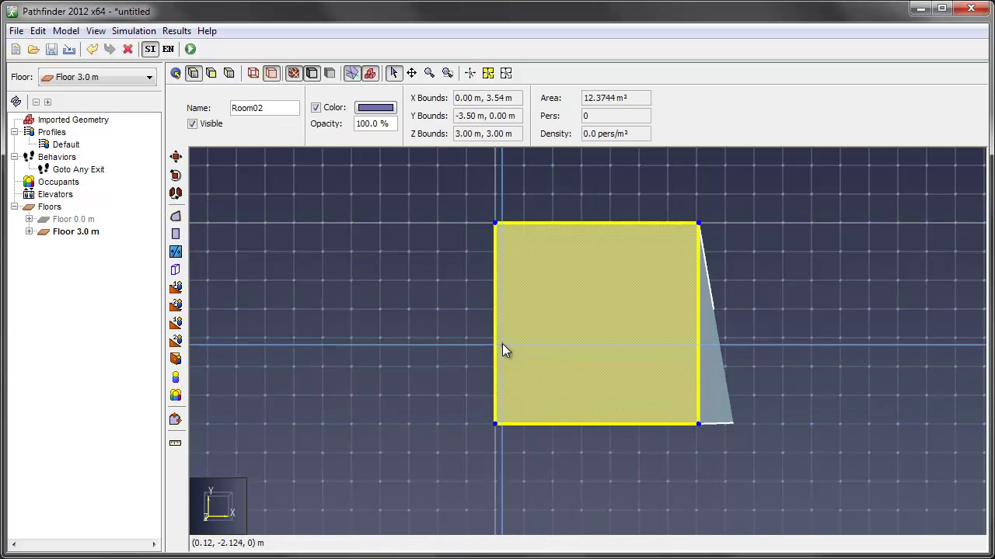
Step: Merge the rectangle and triangle into one room and straighten the stepped edge
left_click(712, 400)
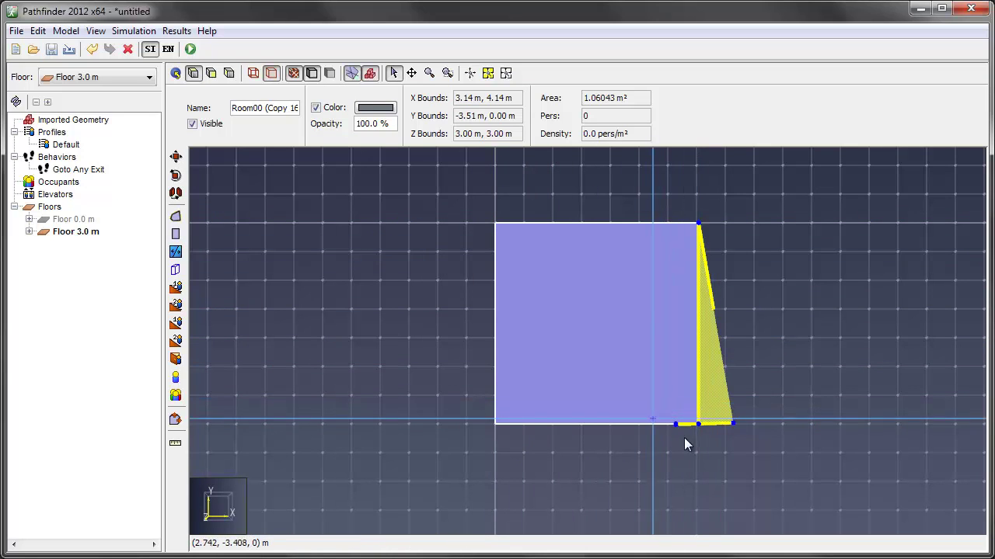
scroll(684, 440, "up", 6)
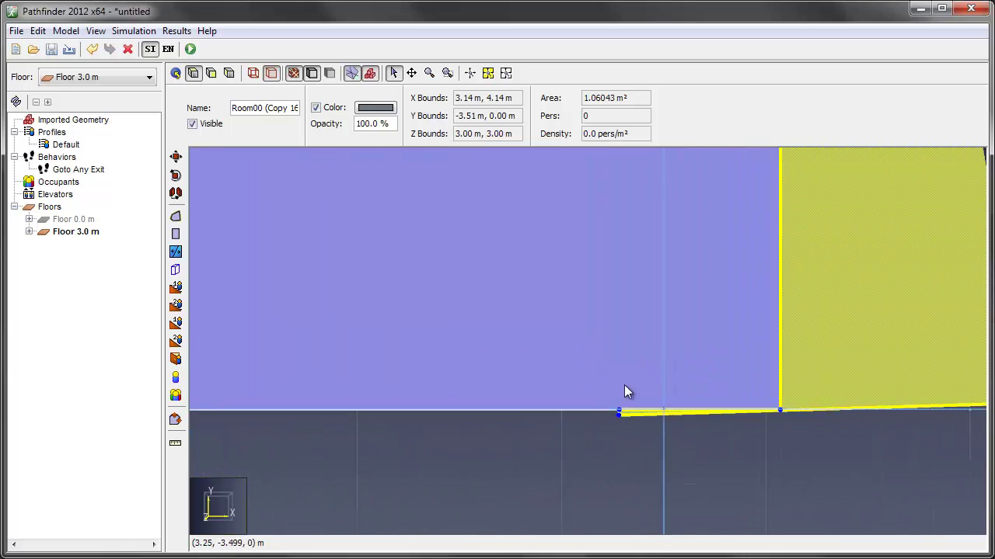
left_click(534, 356, "ctrl")
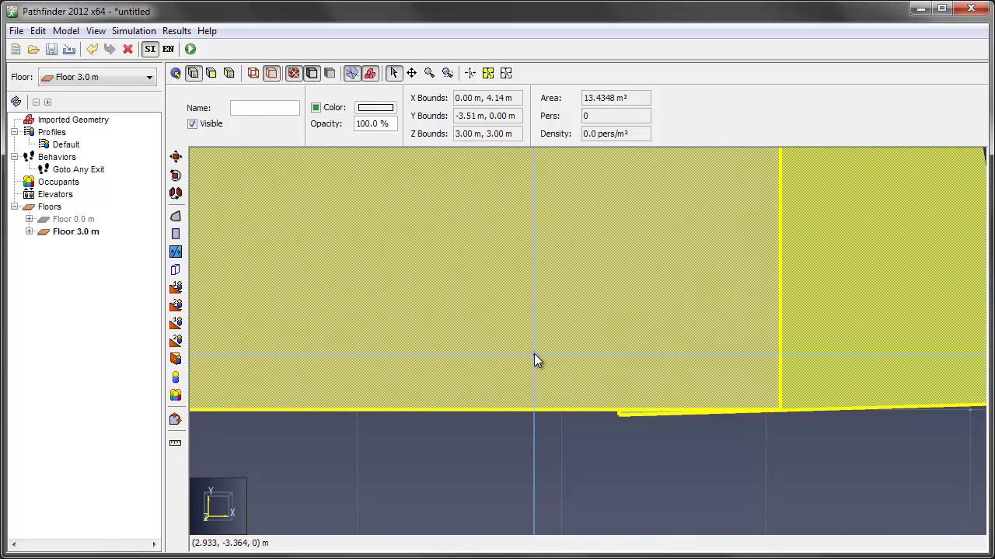
scroll(534, 356, "down", 2)
right_click(534, 354)
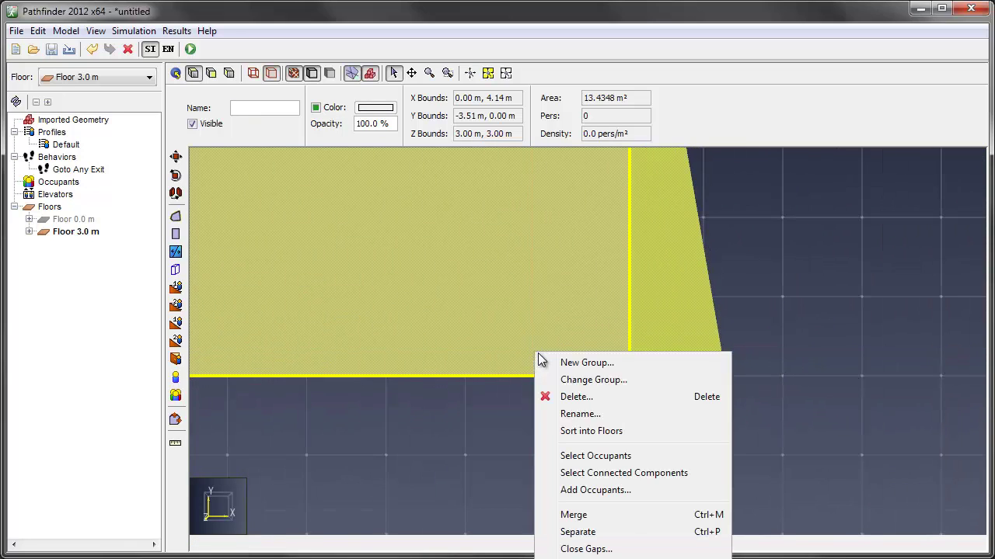
left_click(611, 522)
left_click(600, 436)
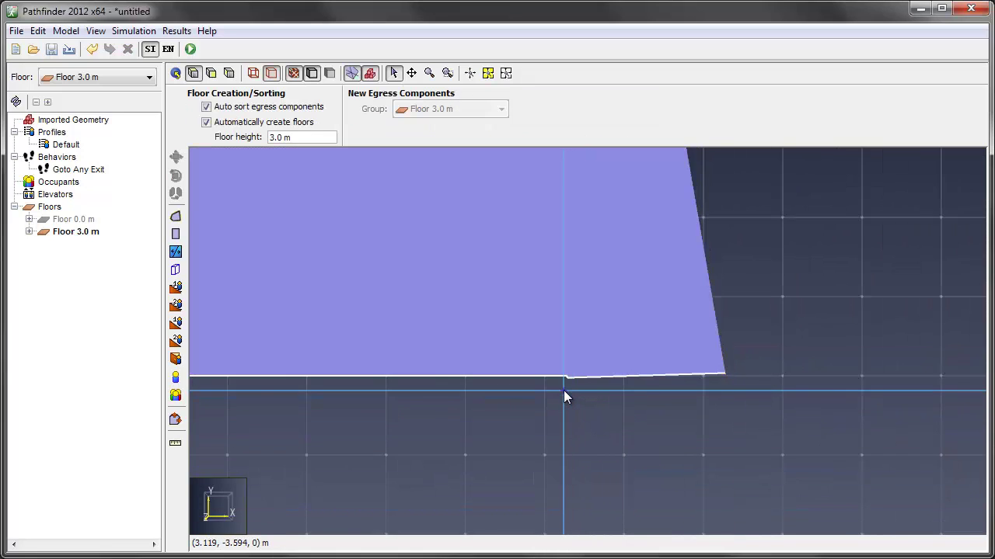
scroll(564, 392, "up", 5)
left_click(593, 329)
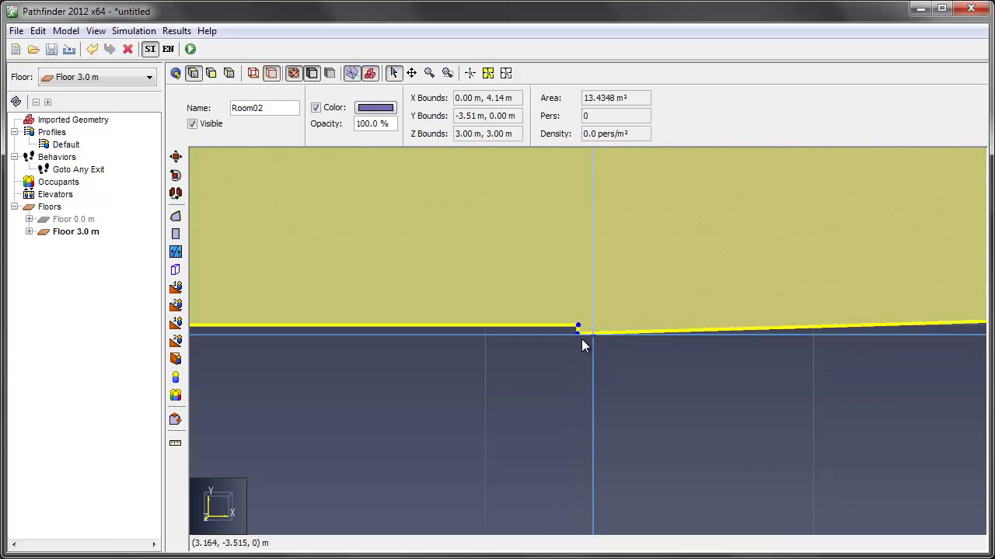
left_click_drag(578, 333, 588, 326)
left_click(589, 368)
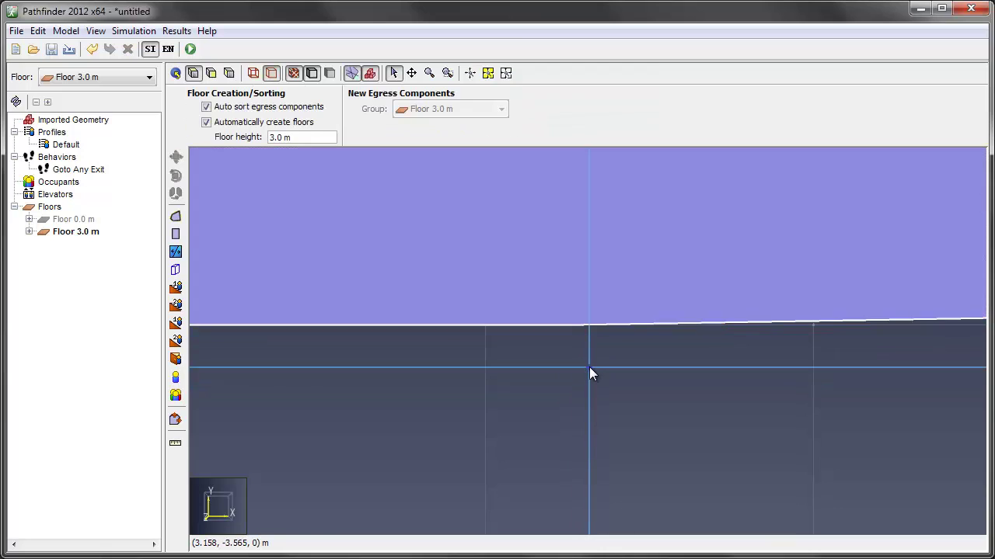
scroll(588, 368, "down", 5)
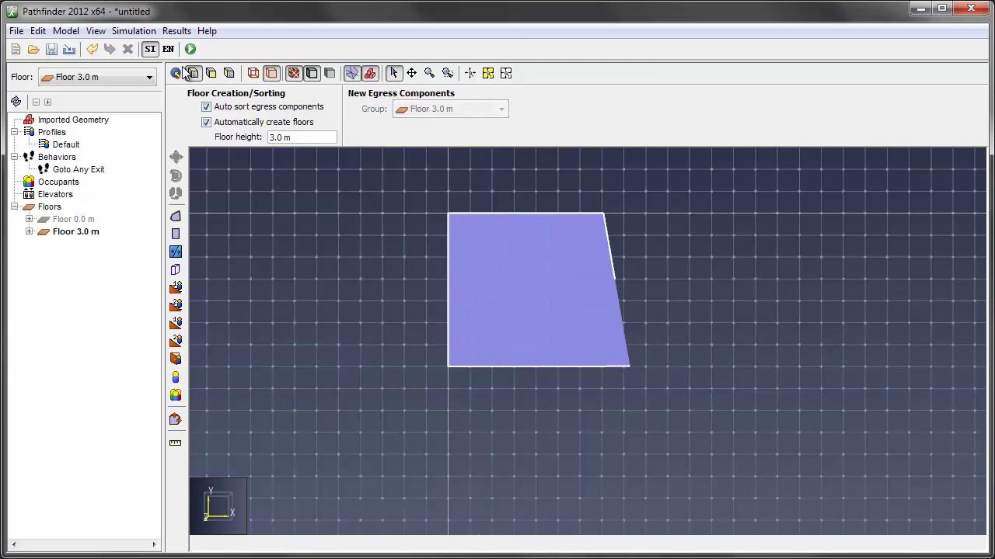
Step: Show all floors together in a 3D perspective view
left_click(148, 77)
left_click(121, 104)
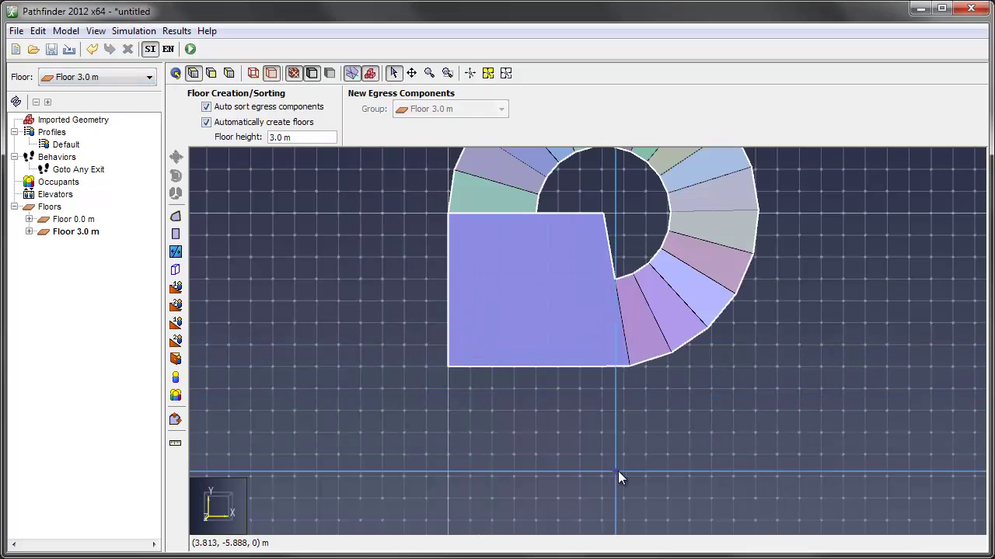
left_click(174, 73)
left_click_drag(754, 458, 769, 422)
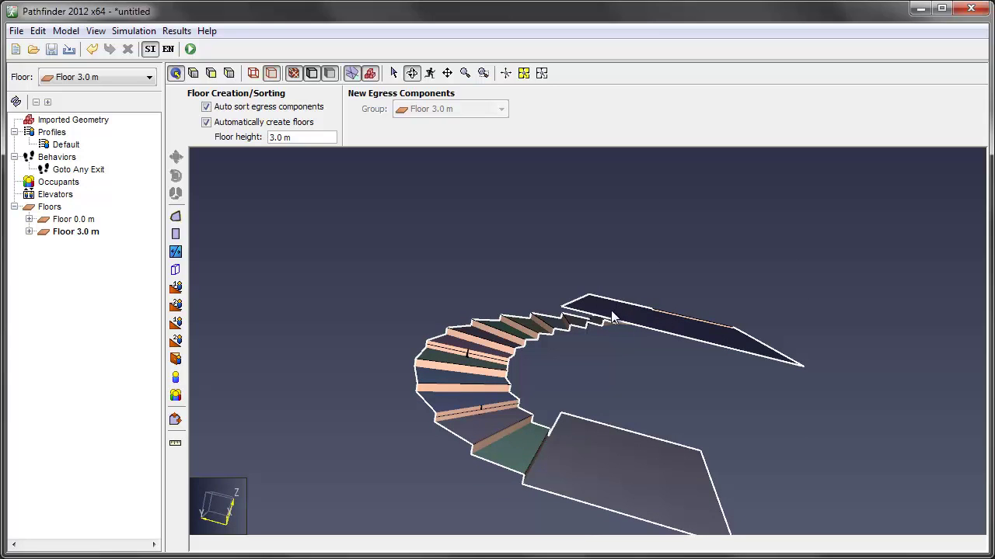
Step: Hide the ground-level landing Room01, then go back to plan view
left_click(575, 467)
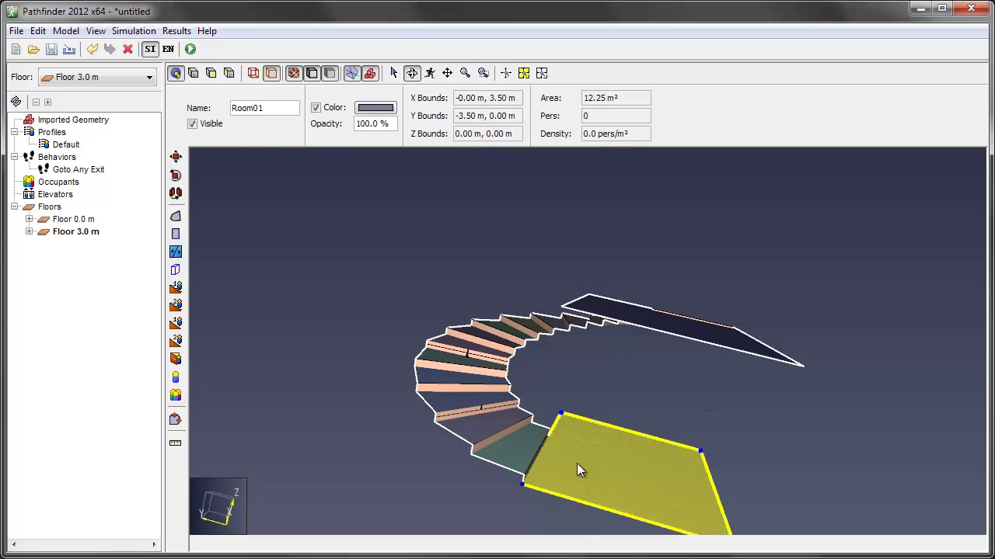
left_click(468, 478)
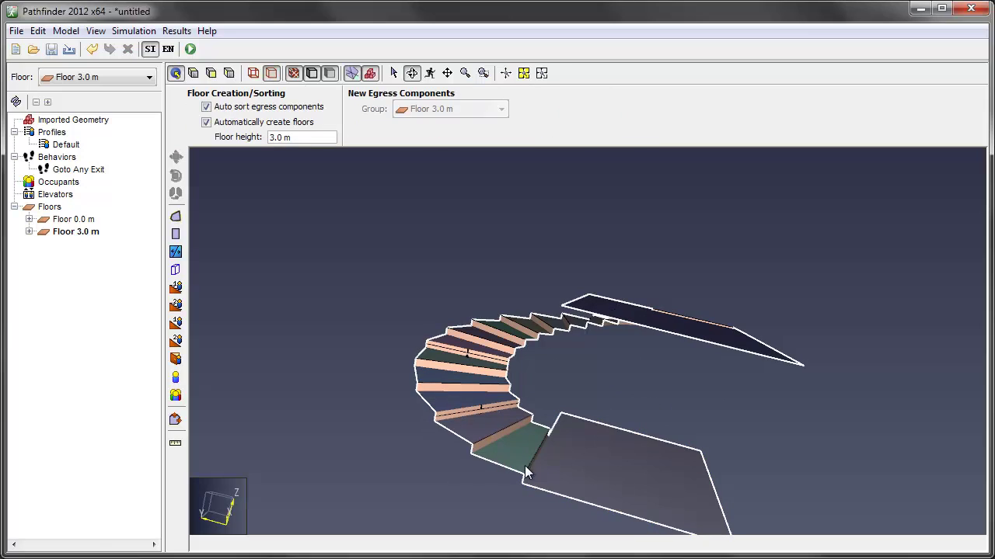
right_click(620, 466)
left_click(668, 558)
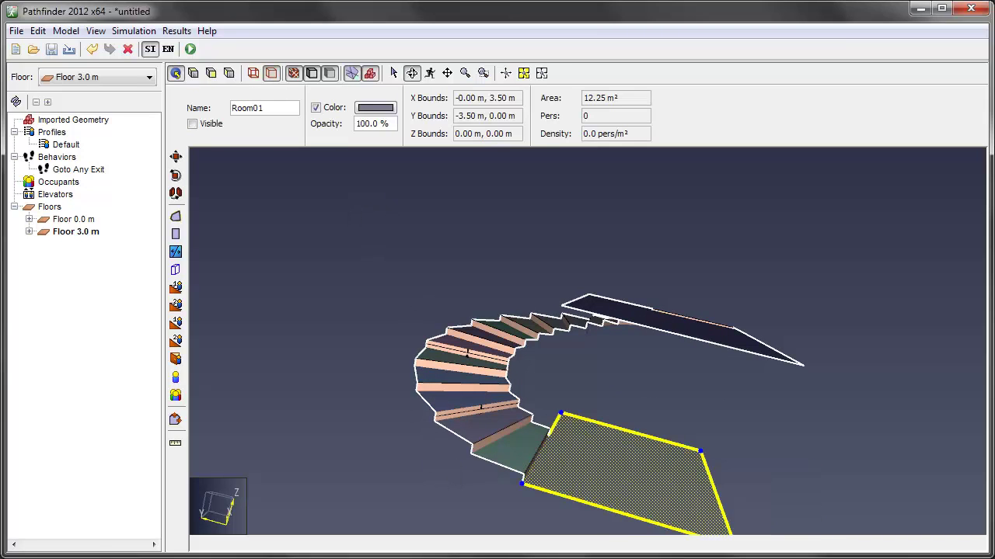
left_click(468, 498)
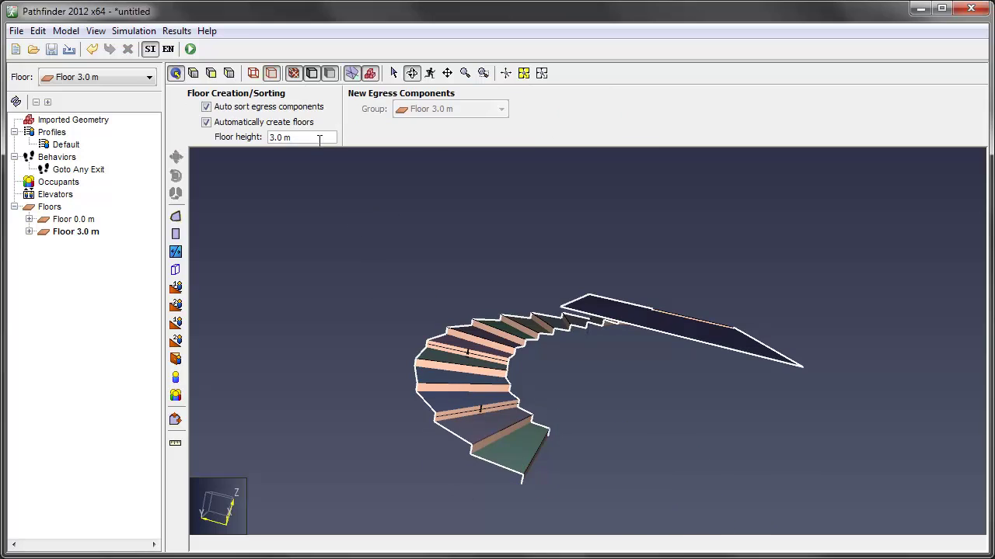
left_click(194, 73)
Step: Select all stair and landing geometry and set up one copy moved 3.0 m in Z
scroll(359, 253, "down", 4)
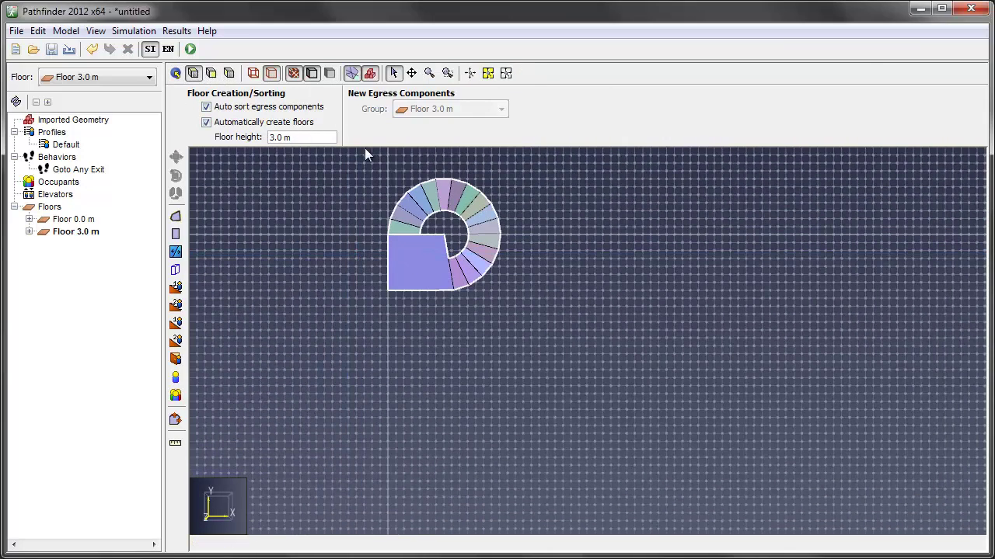
key("ctrl+a")
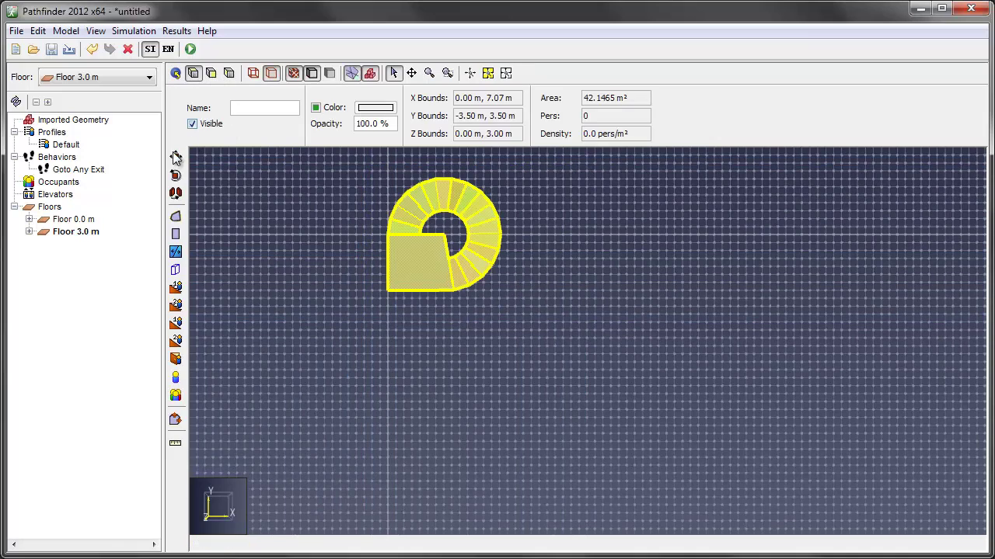
left_click(176, 157)
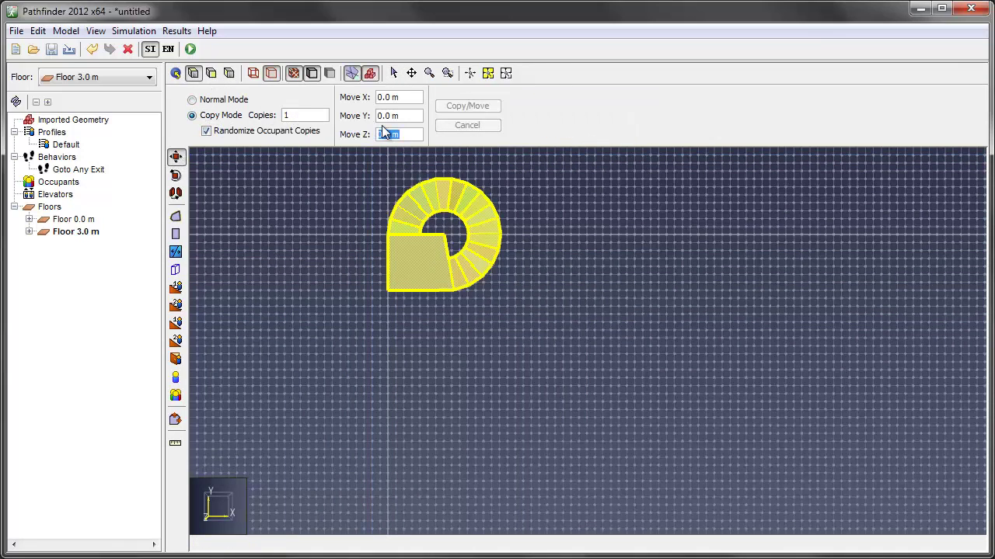
type("3")
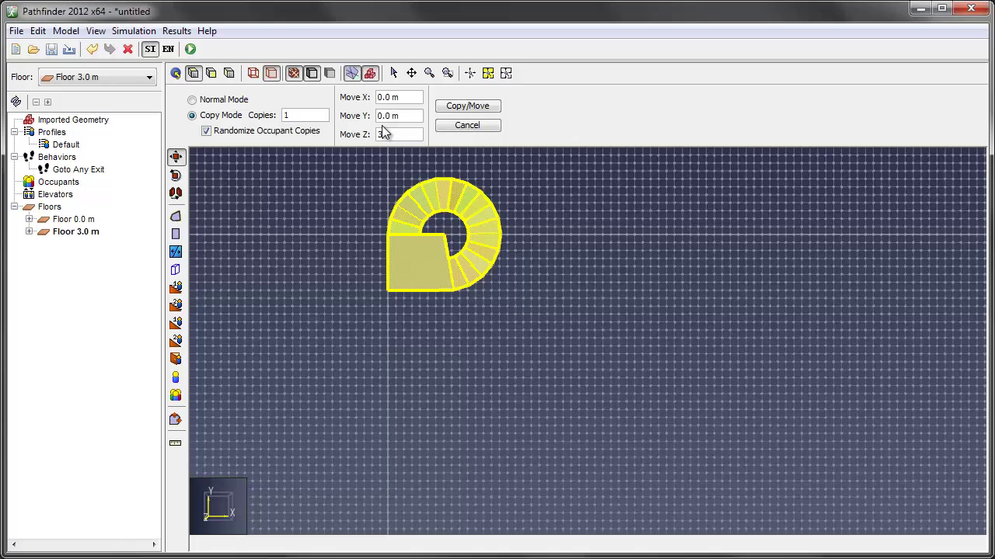
Step: Copy the stair and landing 3.0 m up, creating Floor 6.0 m, and view both in 3D
left_click(474, 107)
left_click(544, 272)
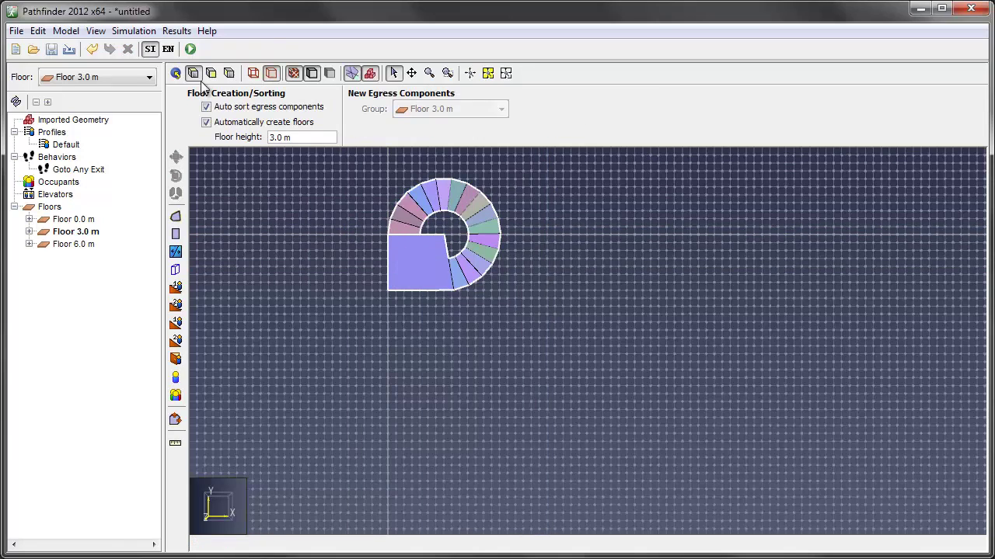
left_click(175, 73)
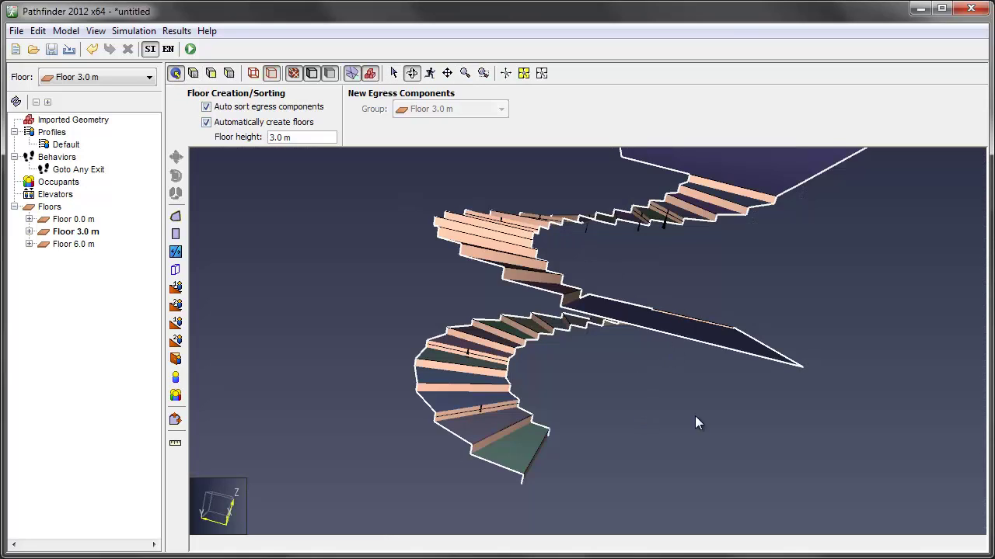
left_click_drag(694, 422, 546, 398)
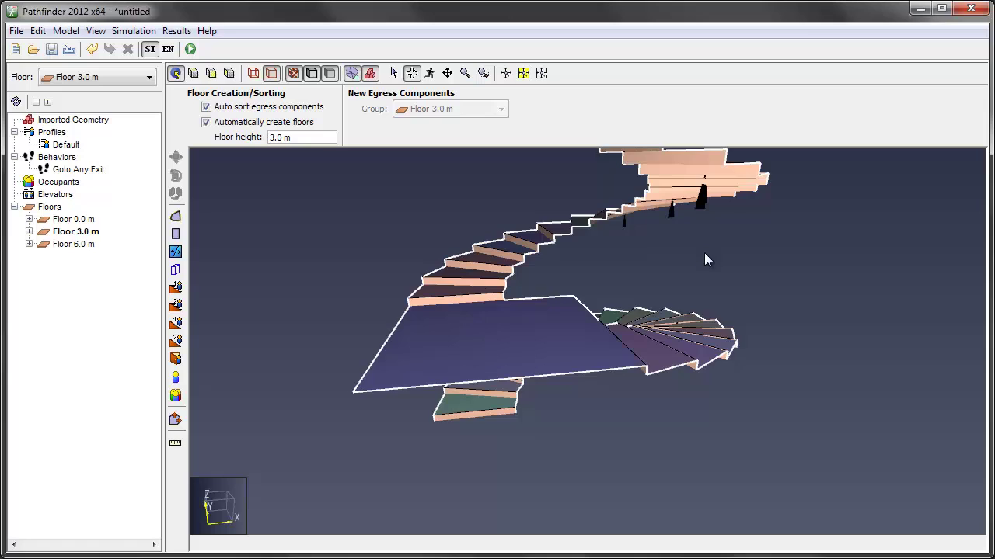
left_click_drag(704, 252, 722, 190)
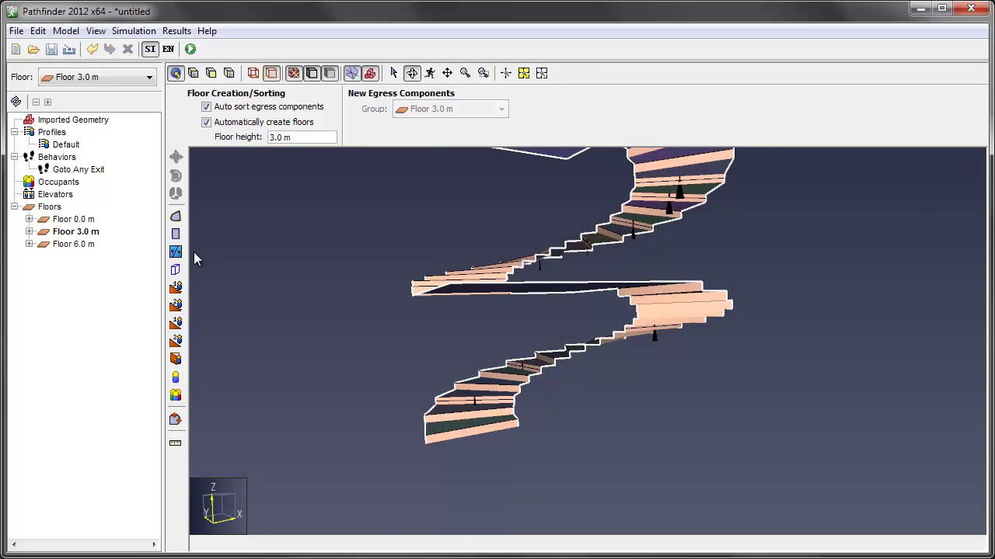
Step: Show all hidden components again, restoring the ground landing
right_click(51, 208)
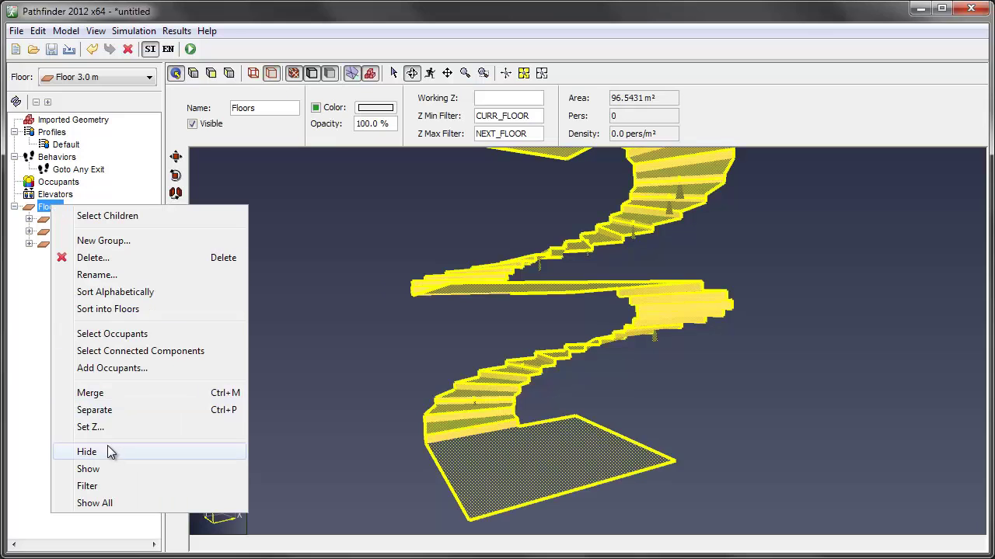
left_click(95, 503)
left_click(432, 431)
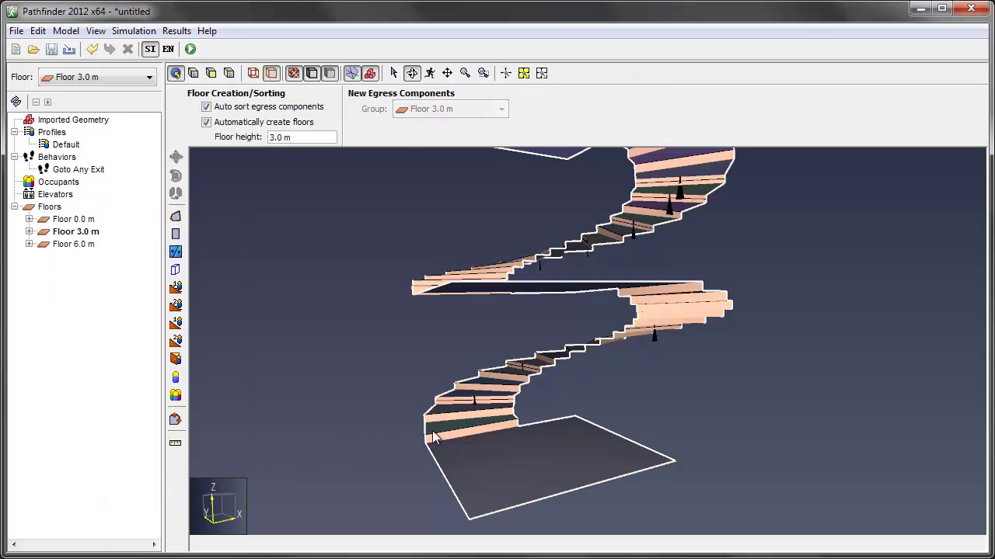
left_click_drag(432, 431, 609, 384)
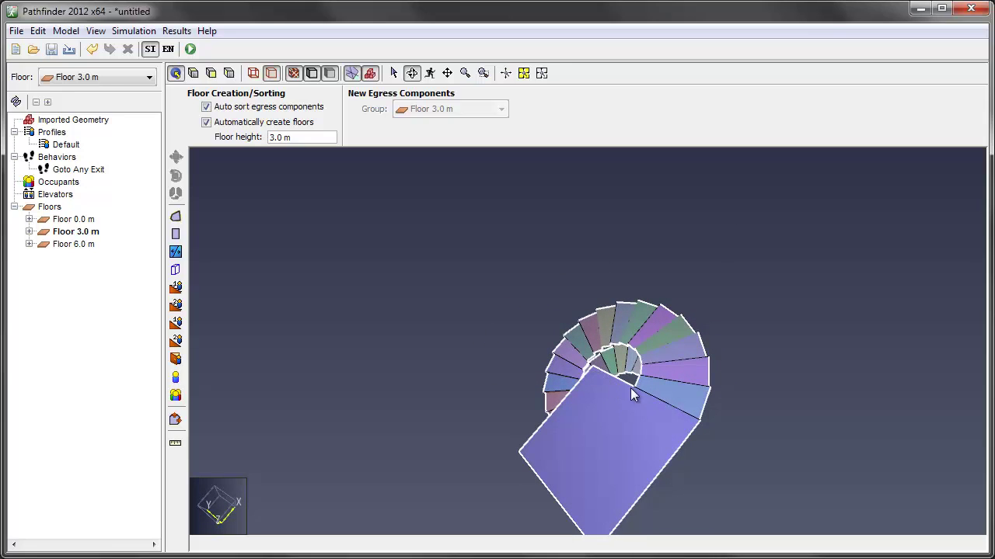
mouse_move(646, 481)
left_mouse_down()
mouse_move(651, 414)
mouse_move(691, 318)
mouse_move(777, 268)
mouse_move(657, 333)
mouse_move(666, 348)
mouse_move(636, 471)
left_mouse_up()
scroll(608, 434, "up", 5)
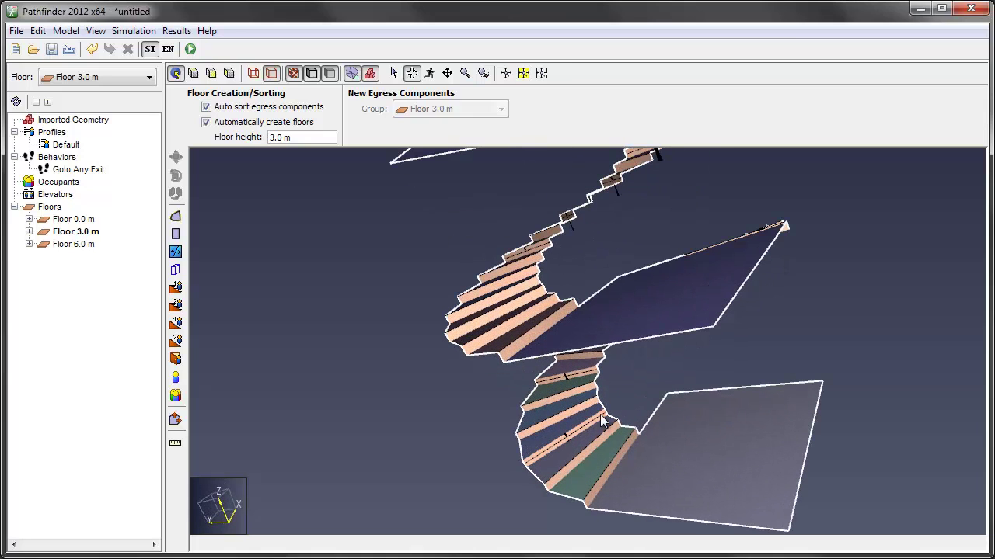
Step: Select the top landing room at 6 m and orbit to look down on the stair
left_click(525, 342)
scroll(565, 328, "up", 3)
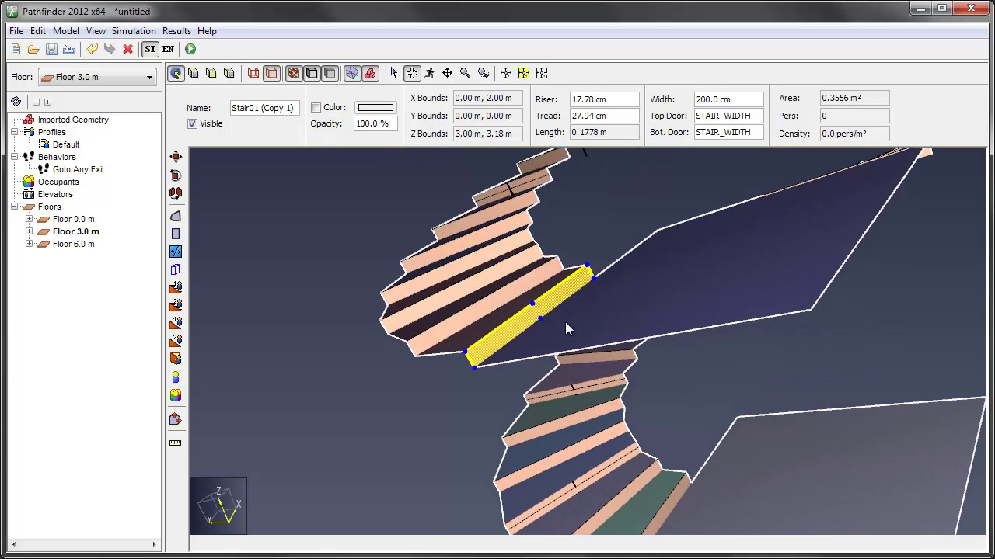
scroll(527, 357, "down", 5)
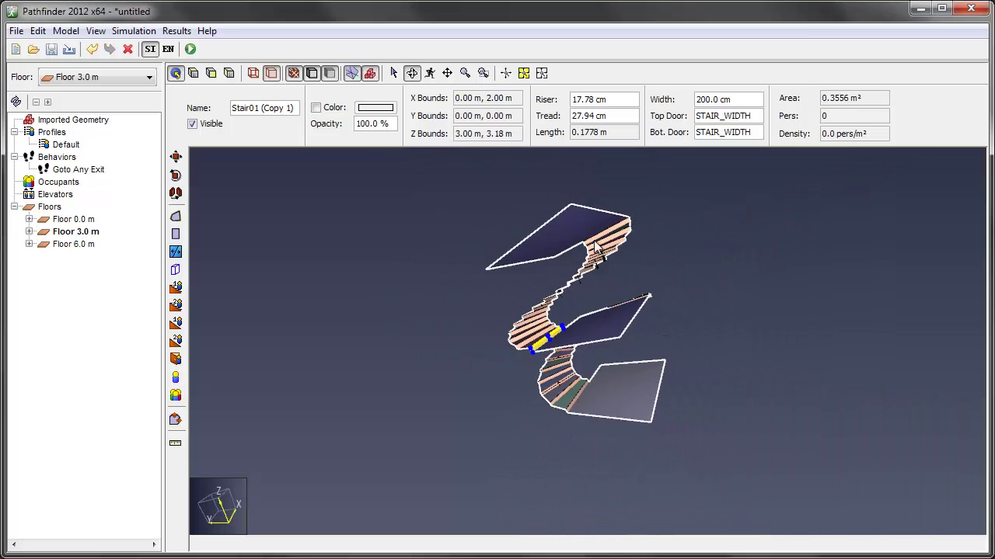
left_click(558, 235)
right_click(558, 233)
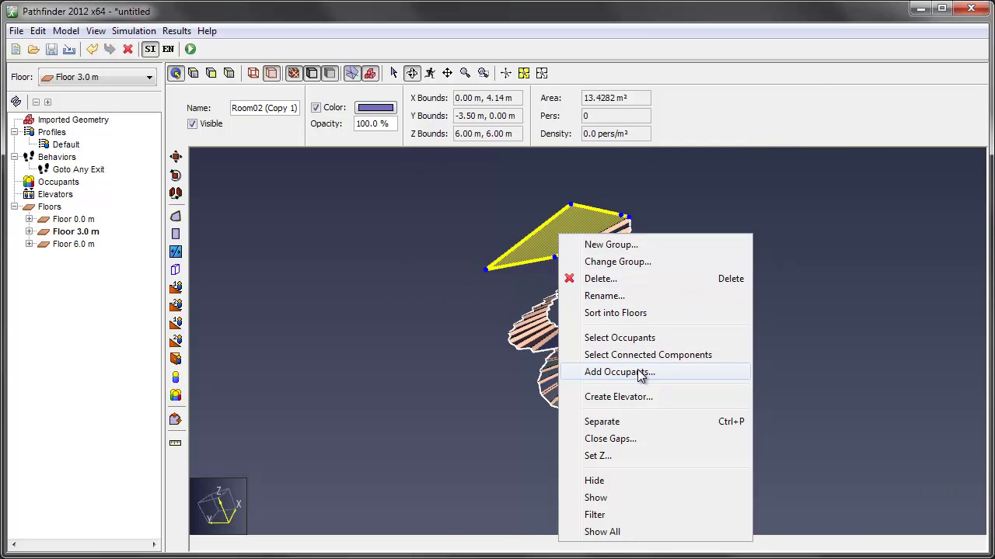
left_click(929, 334)
left_click_drag(715, 258, 693, 336)
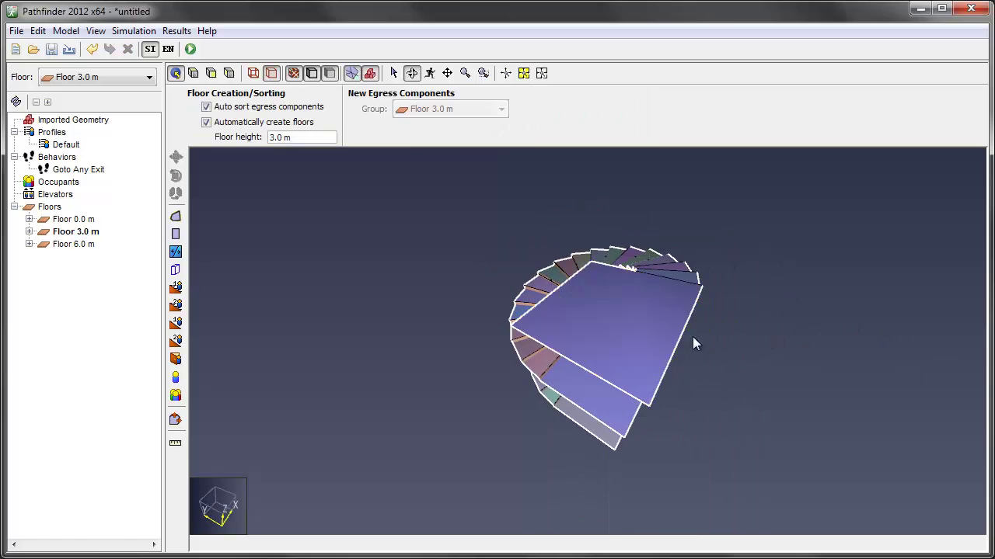
Step: Select all components connected to the top landing using the Entire graph option
left_click(604, 310)
right_click(605, 311)
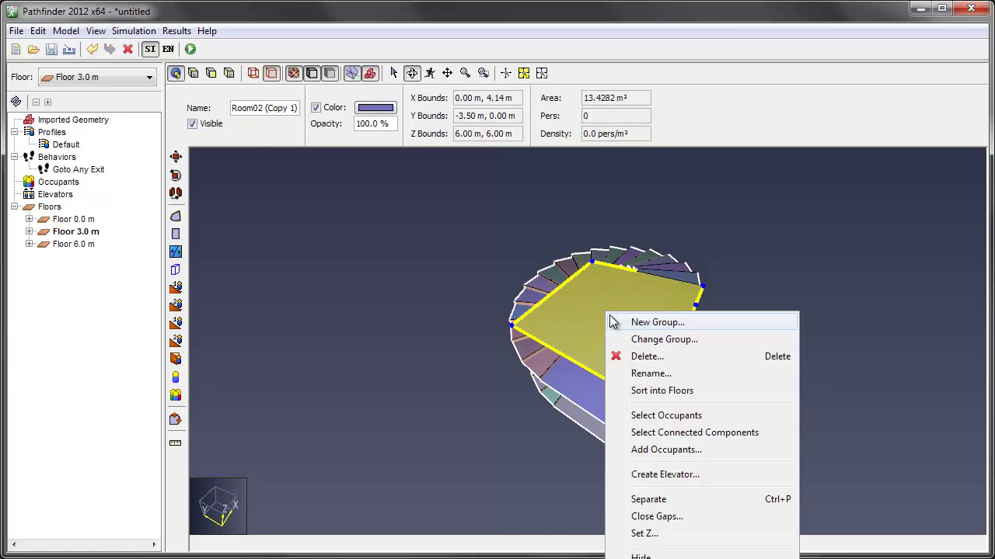
left_click(804, 273)
right_click(652, 314)
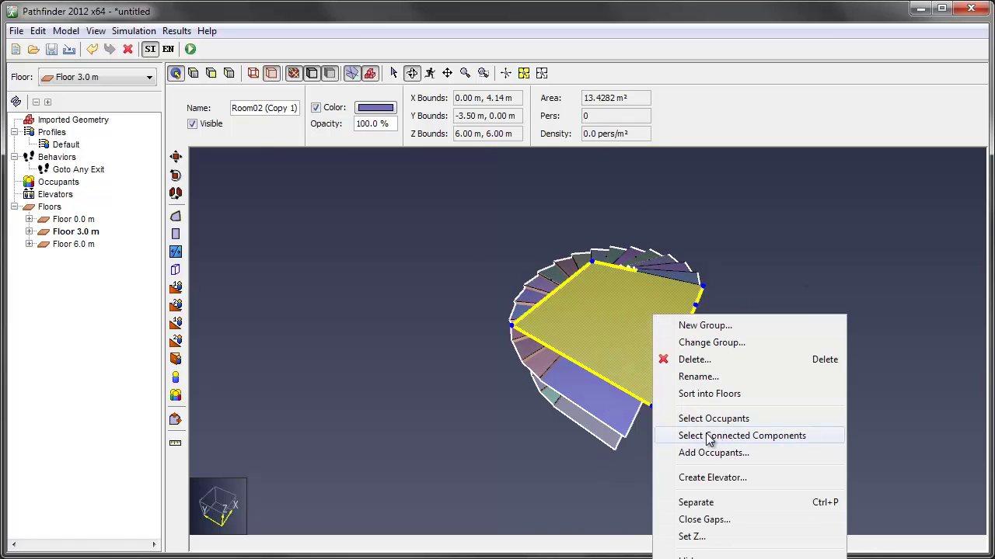
left_click(709, 437)
left_click(610, 284)
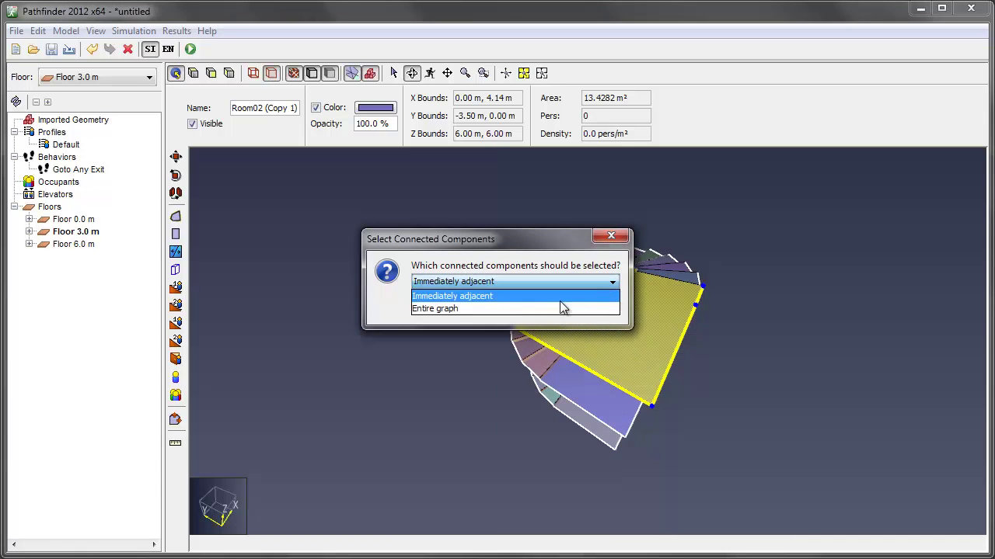
left_click(561, 307)
left_click(466, 306)
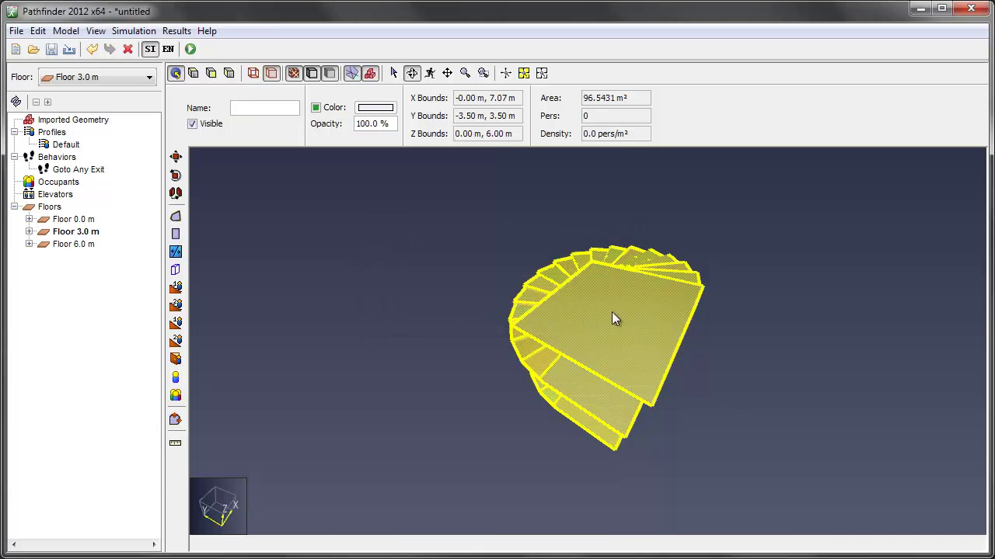
mouse_move(621, 259)
left_mouse_down()
mouse_move(613, 329)
mouse_move(604, 212)
mouse_move(613, 243)
left_mouse_up()
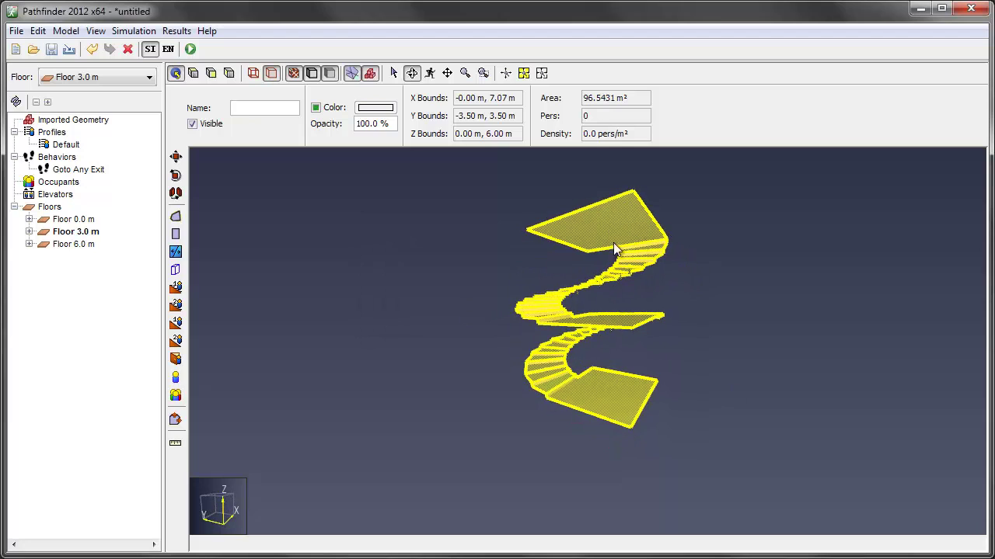
Step: Place the 81.28 cm exit door Door00 on the ground landing's outer edge
left_click(682, 417)
scroll(643, 425, "up", 5)
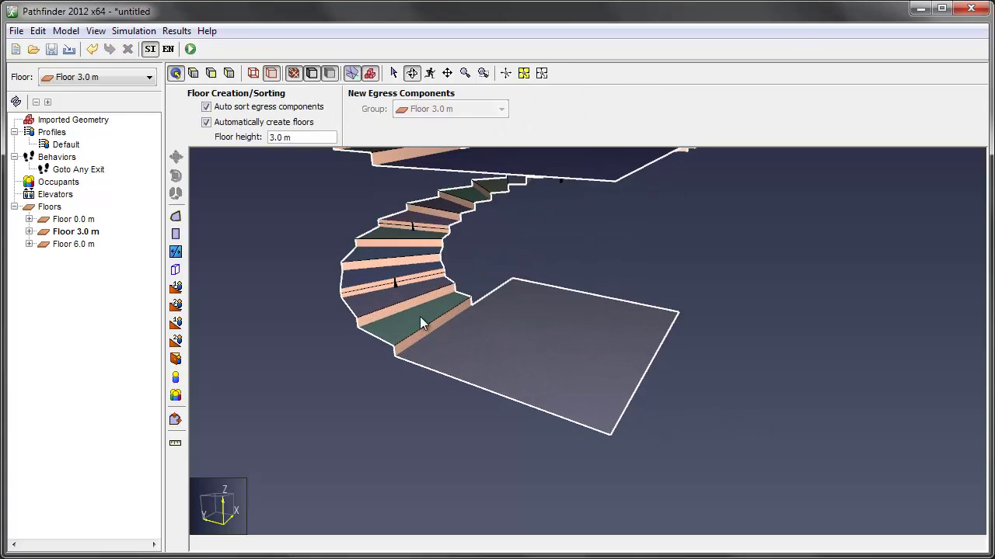
left_click(175, 358)
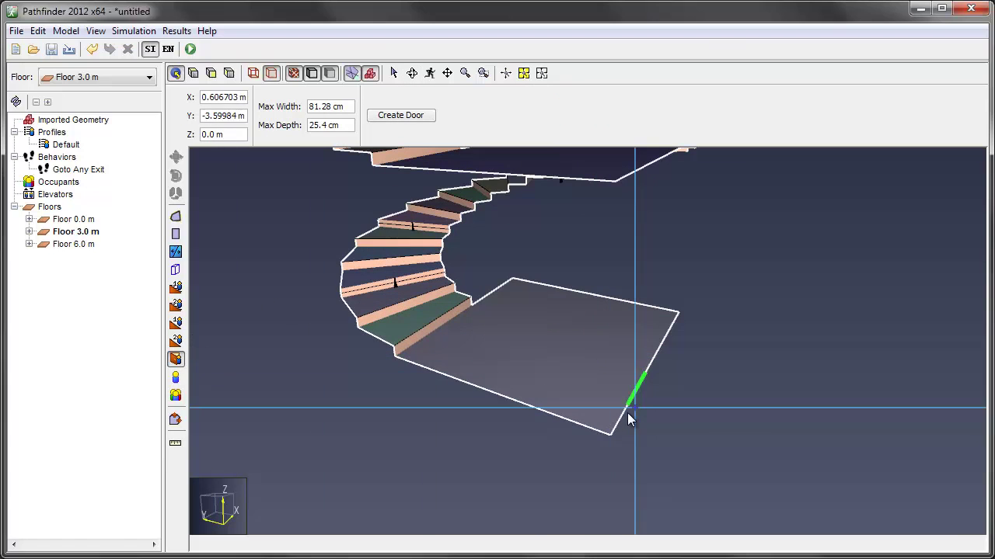
left_click(612, 436)
scroll(506, 324, "down", 3)
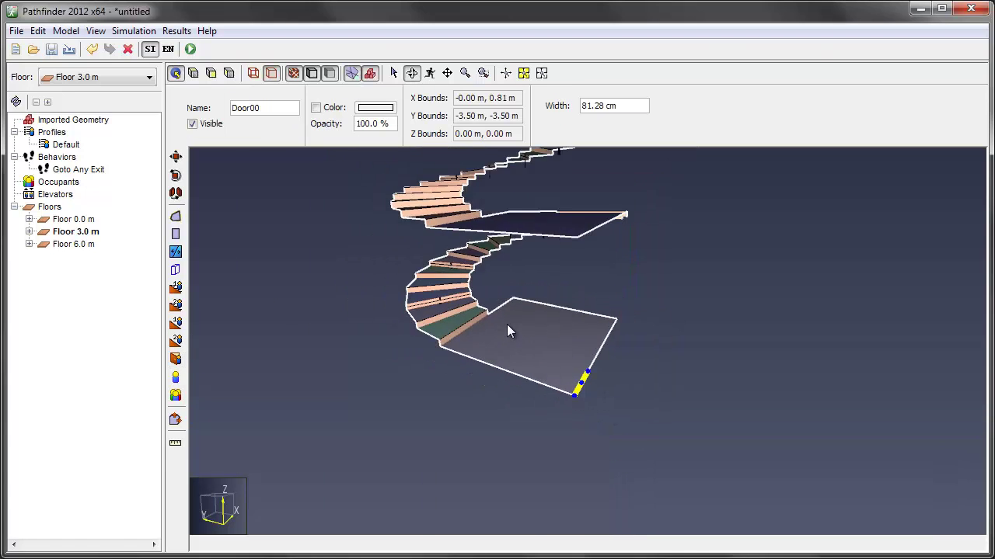
left_click_drag(602, 220, 611, 336)
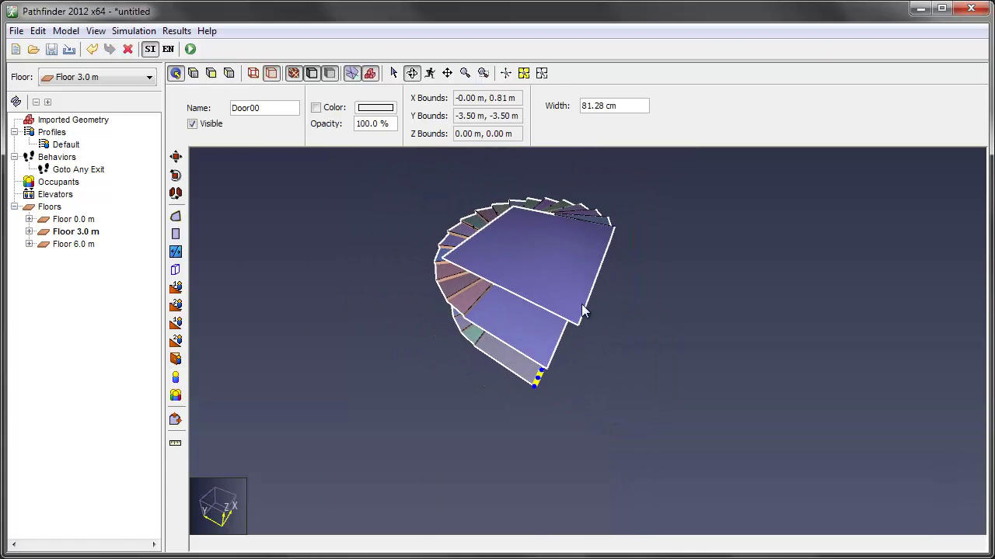
scroll(584, 311, "up", 2)
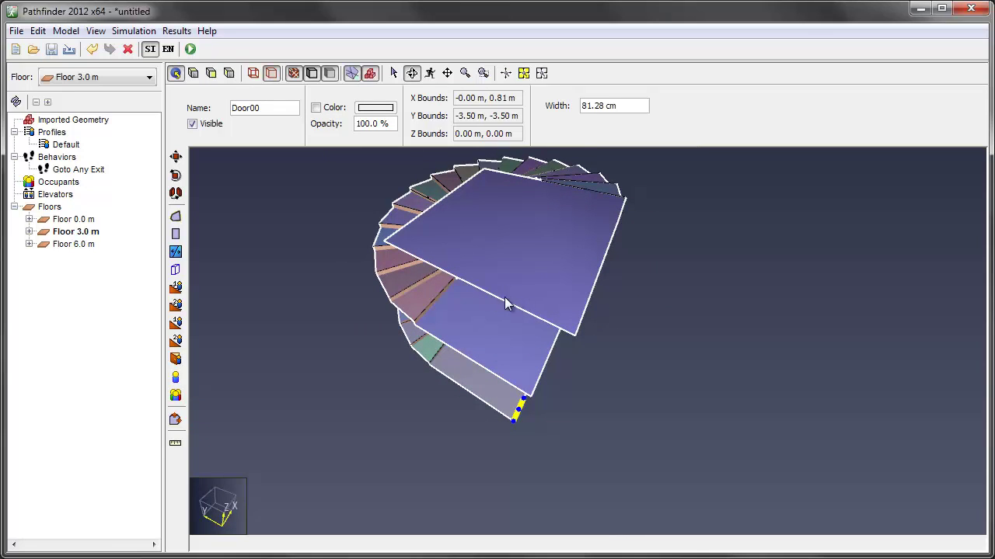
left_click(544, 256)
left_click(720, 340)
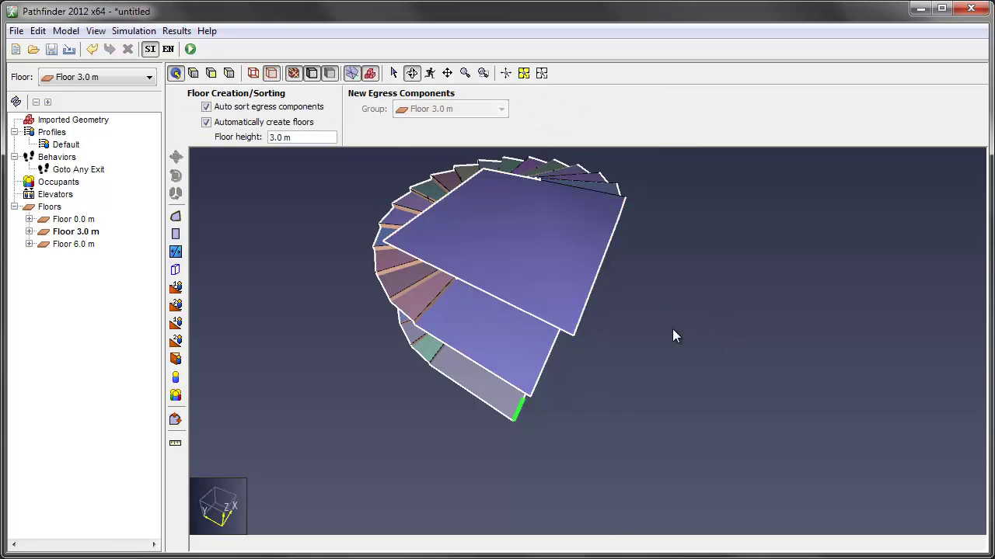
Step: Add 10 randomly placed occupants to the 6.0 m top landing room
right_click(522, 251)
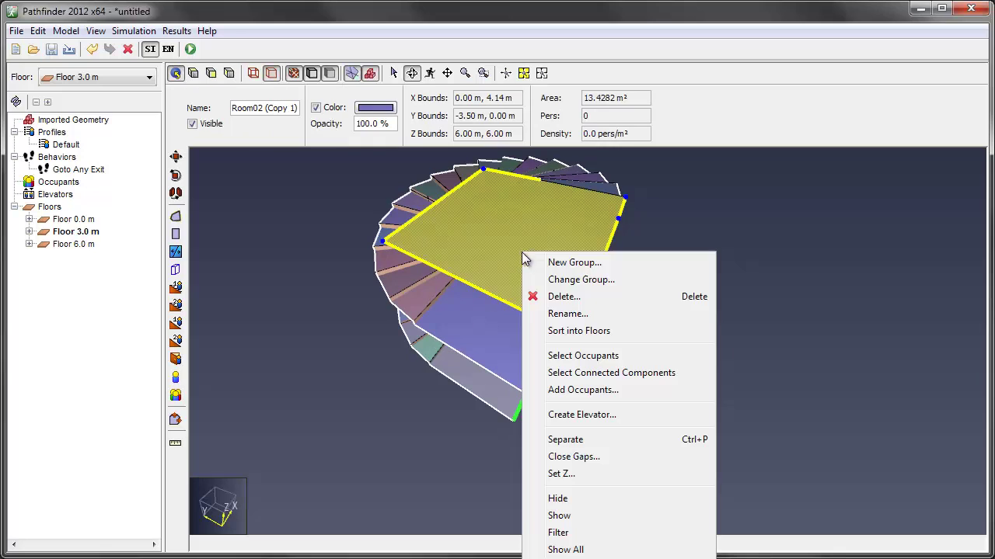
left_click(592, 387)
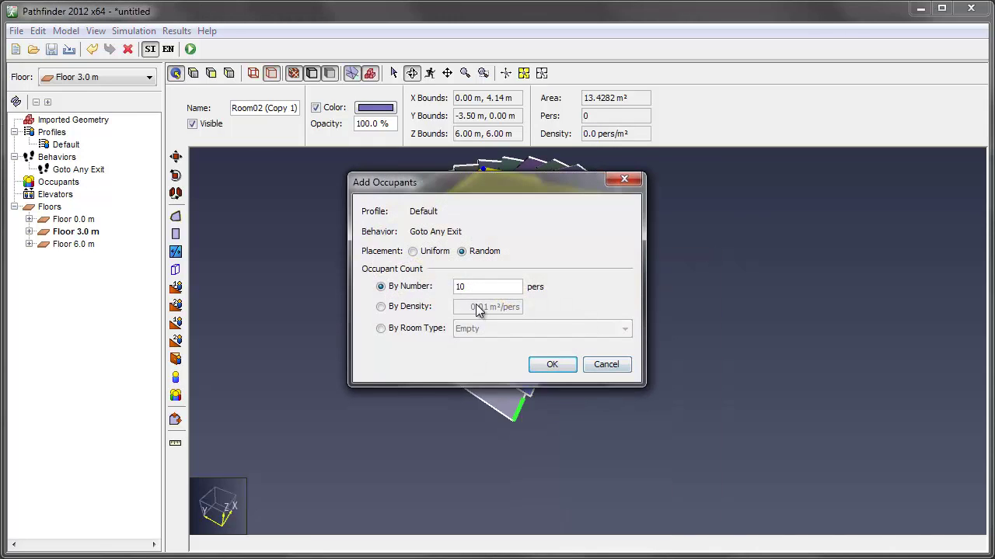
left_click(553, 369)
left_click(687, 352)
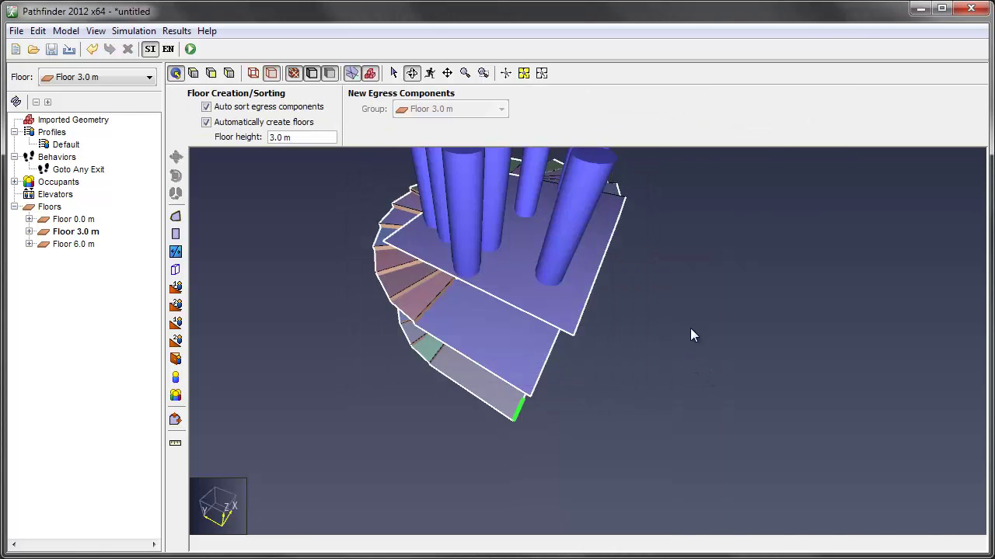
left_click_drag(690, 328, 651, 322)
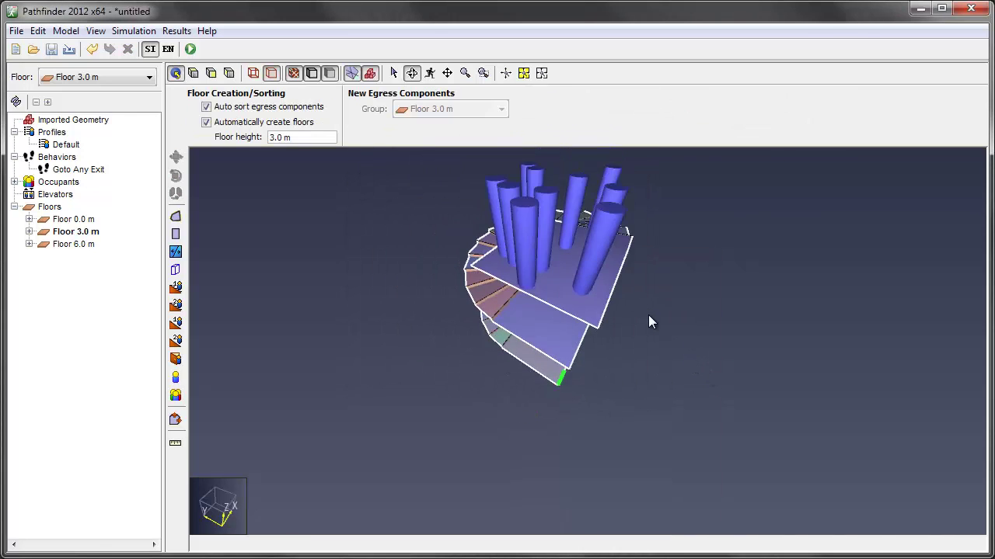
left_click(506, 73)
left_click_drag(711, 426, 668, 389)
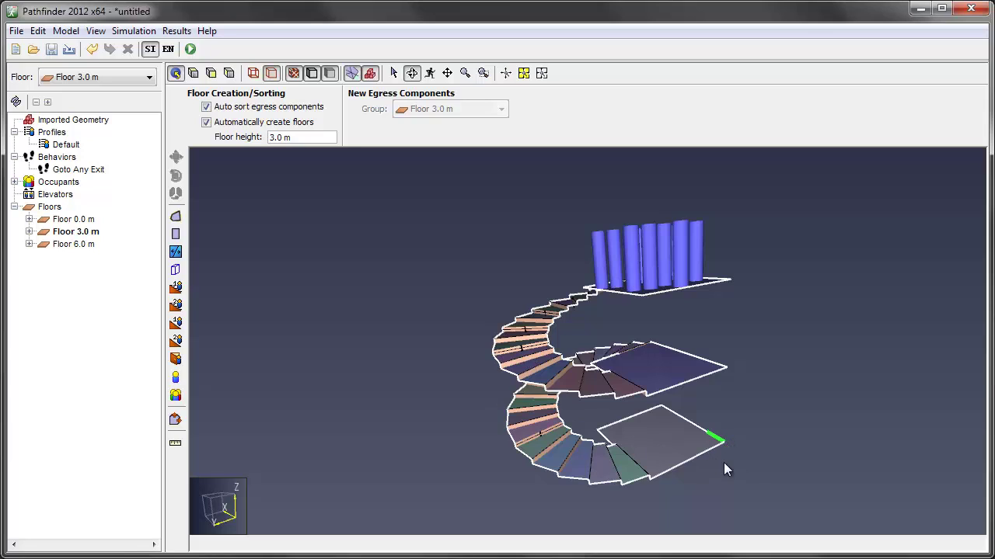
Step: Save the model under the new name Spiral_Stairs3.pth, based on Spiral_Stairs2.pth
left_click(52, 52)
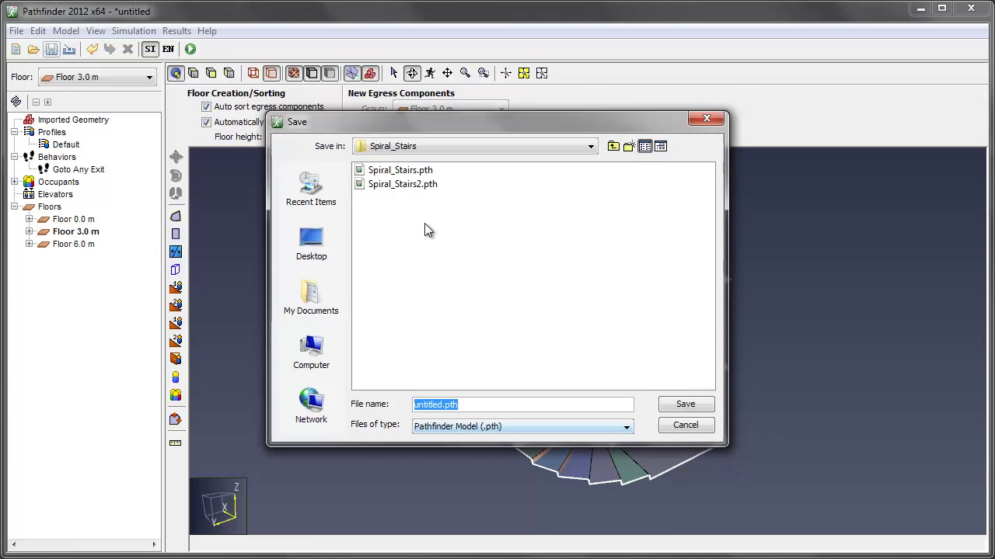
left_click(408, 185)
left_click(464, 404)
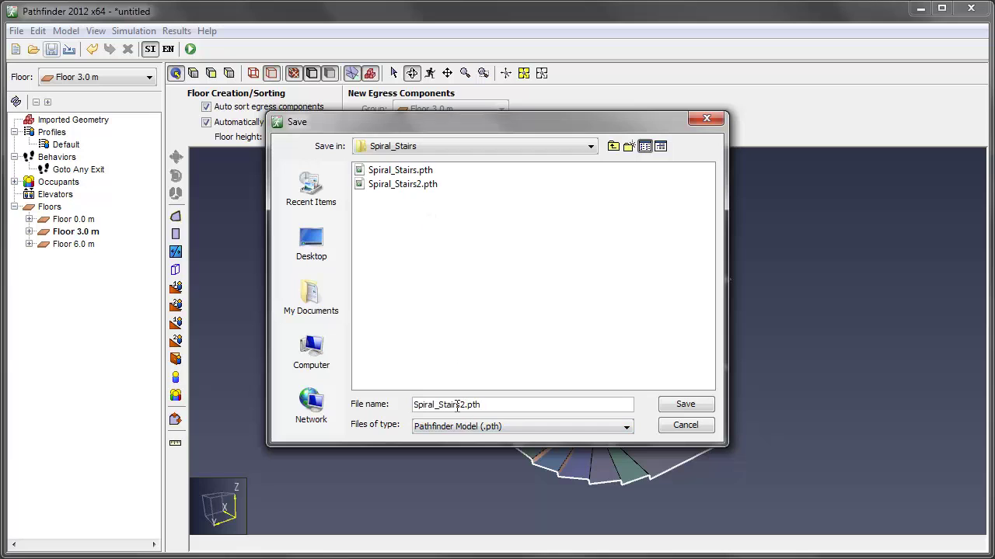
left_click(685, 405)
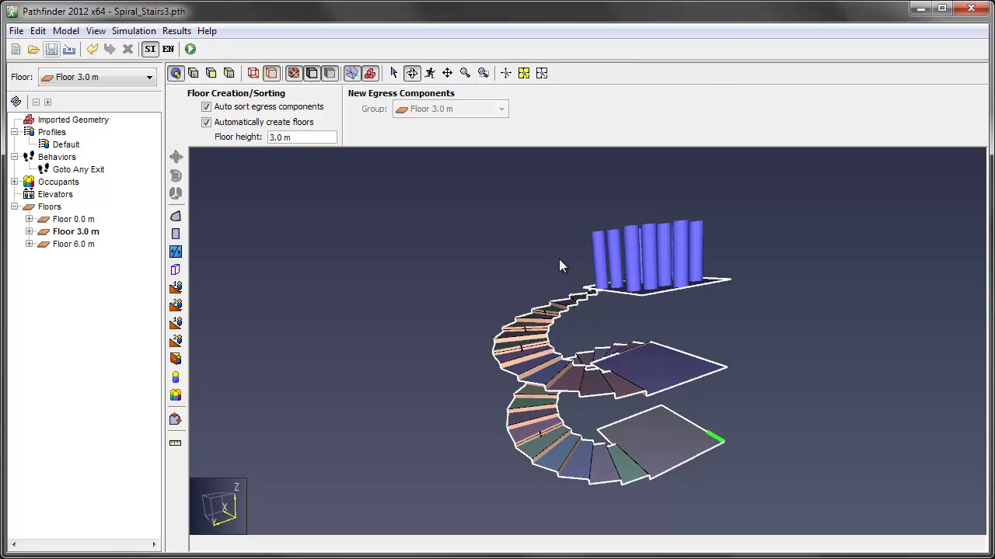
Step: Run the simulation, play back the 10 occupants descending in 3D Results, then close it
left_click(190, 50)
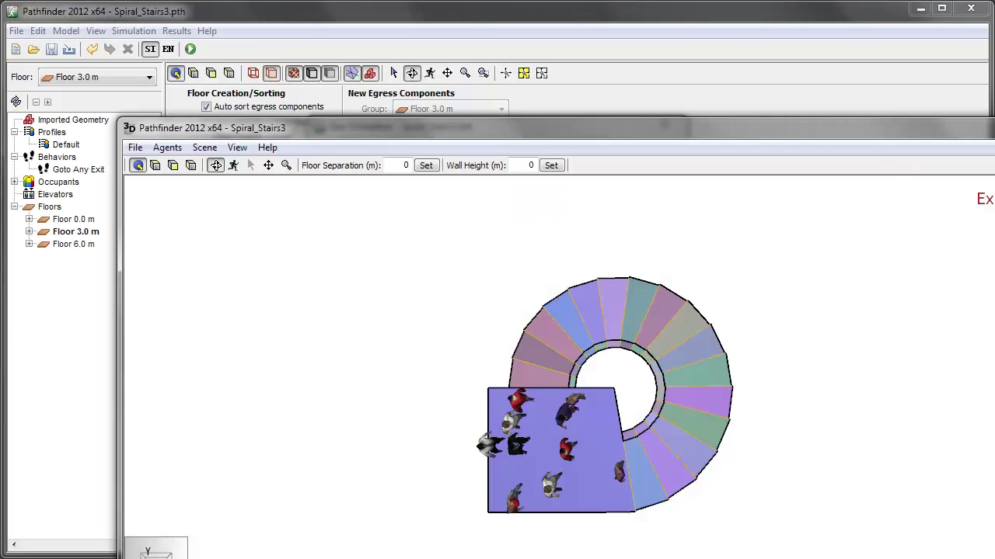
double_click(820, 126)
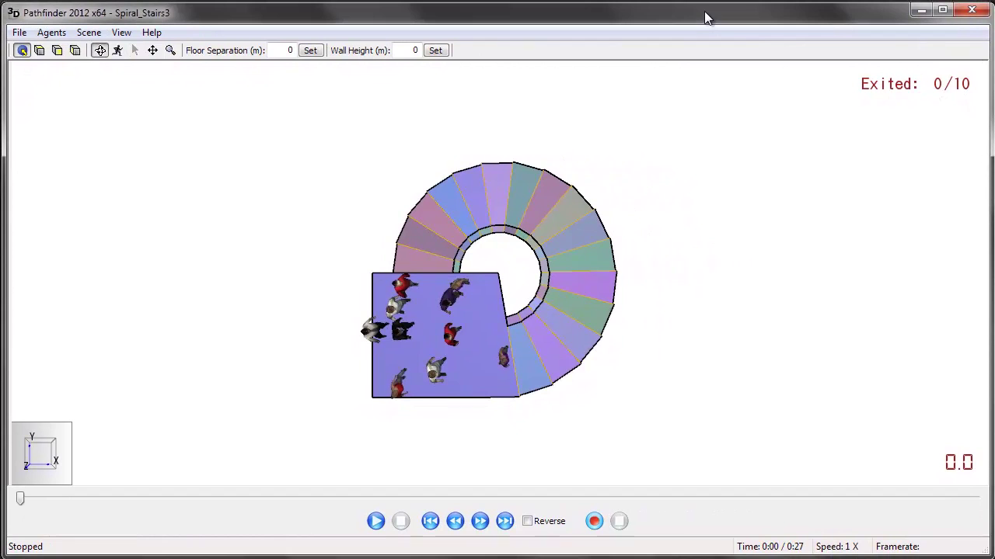
left_click_drag(539, 424, 537, 171)
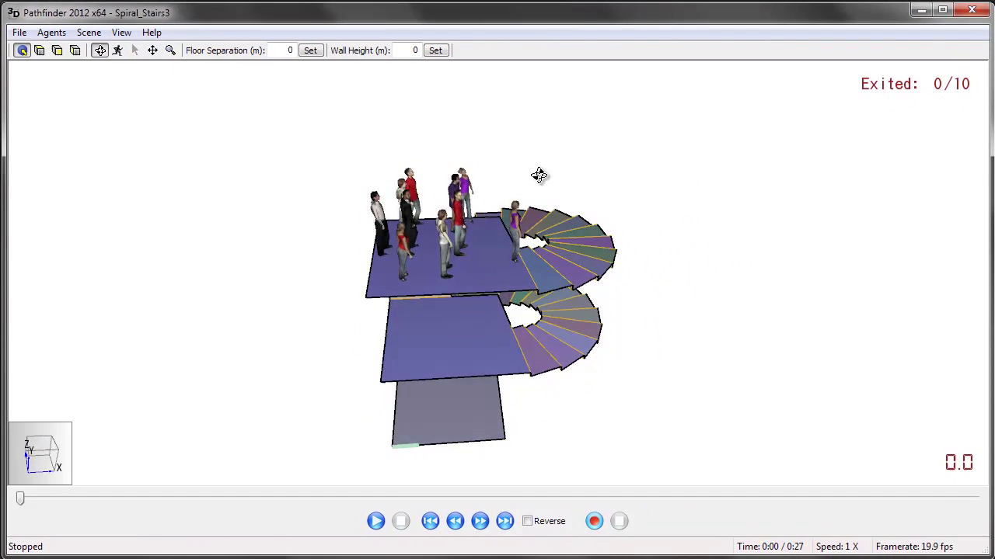
left_click(375, 521)
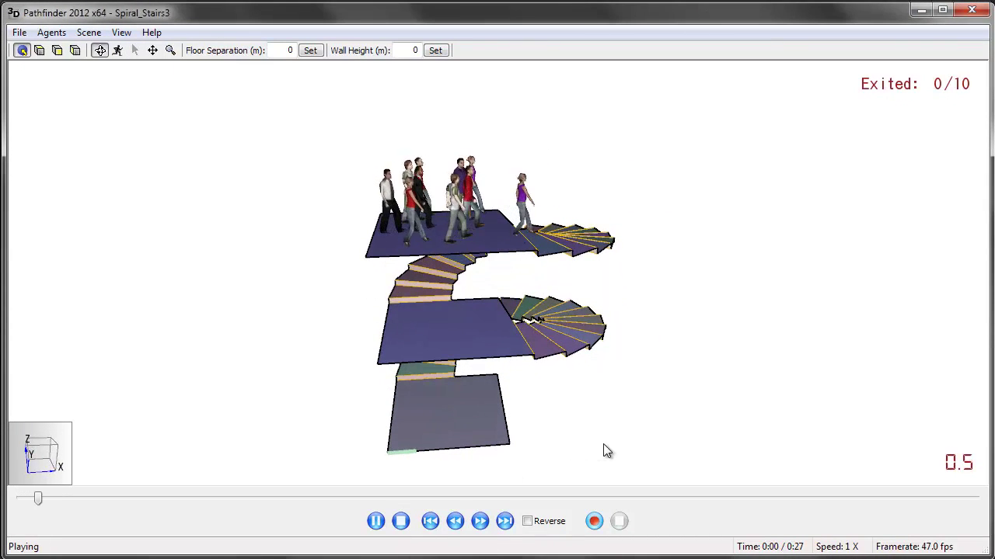
left_click_drag(603, 444, 617, 428)
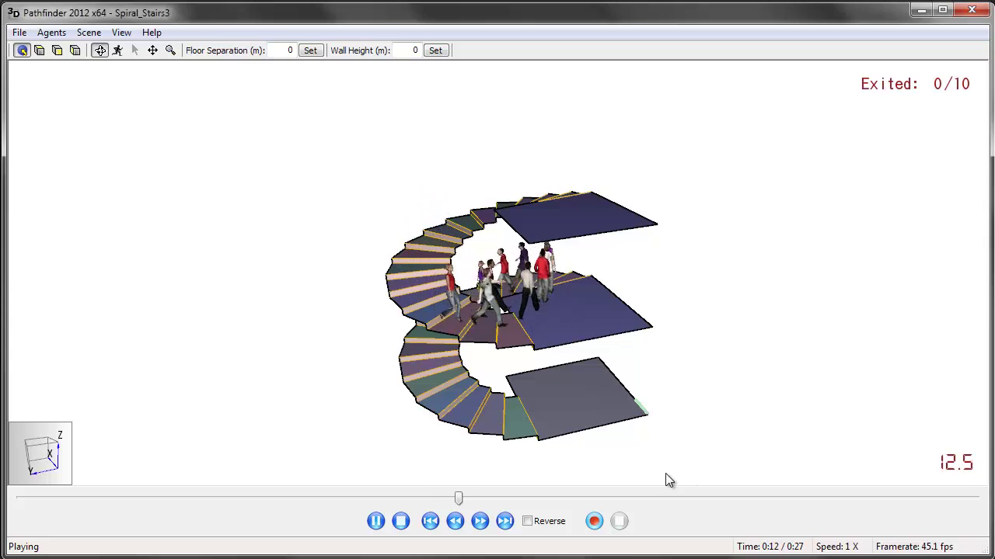
left_click_drag(666, 477, 536, 276)
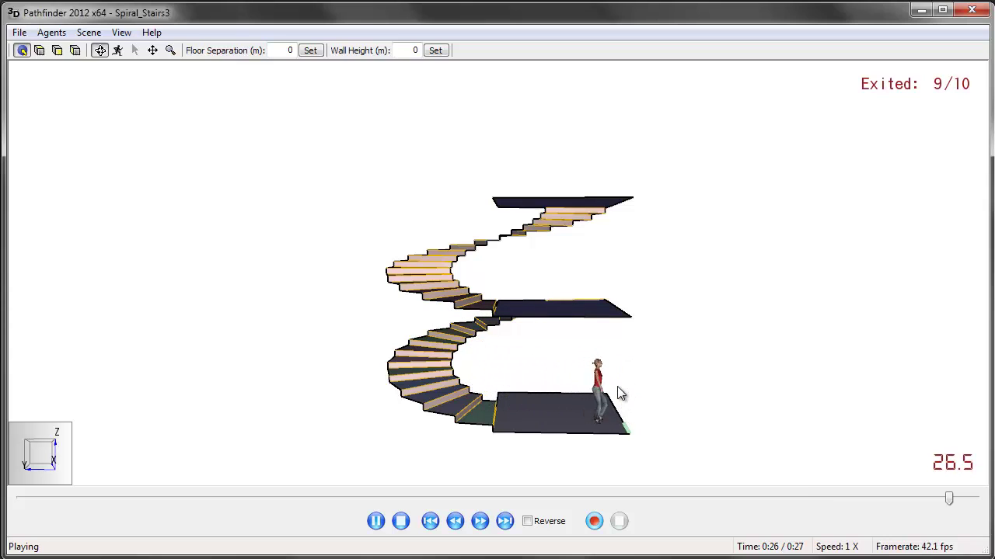
left_click(400, 521)
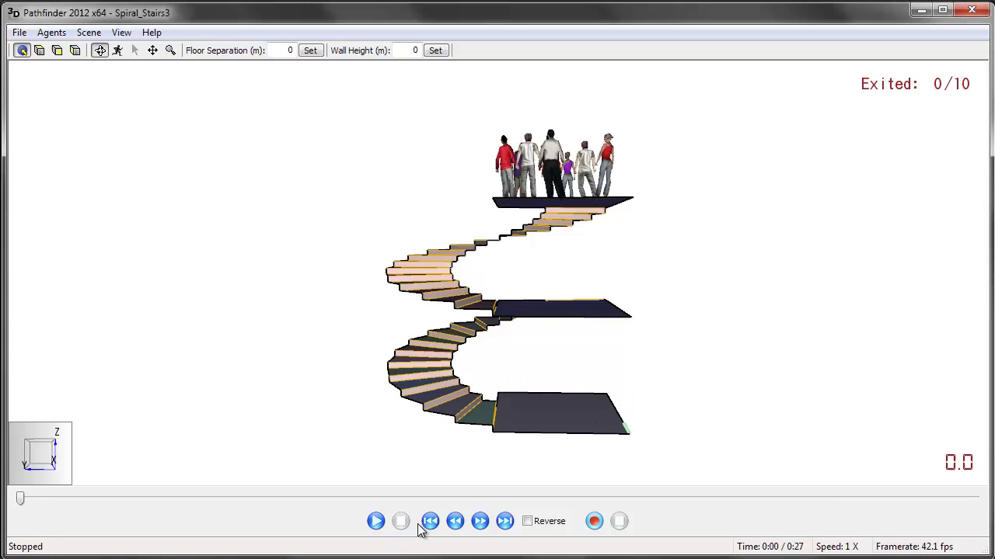
left_click(971, 9)
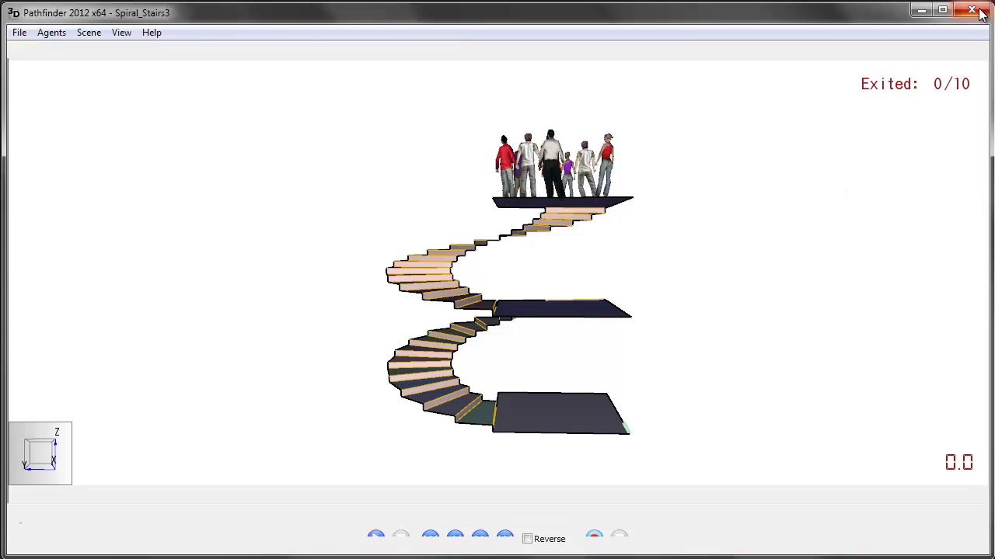
Step: Dismiss the simulation run report and select Stair01 to check its properties
left_click(666, 424)
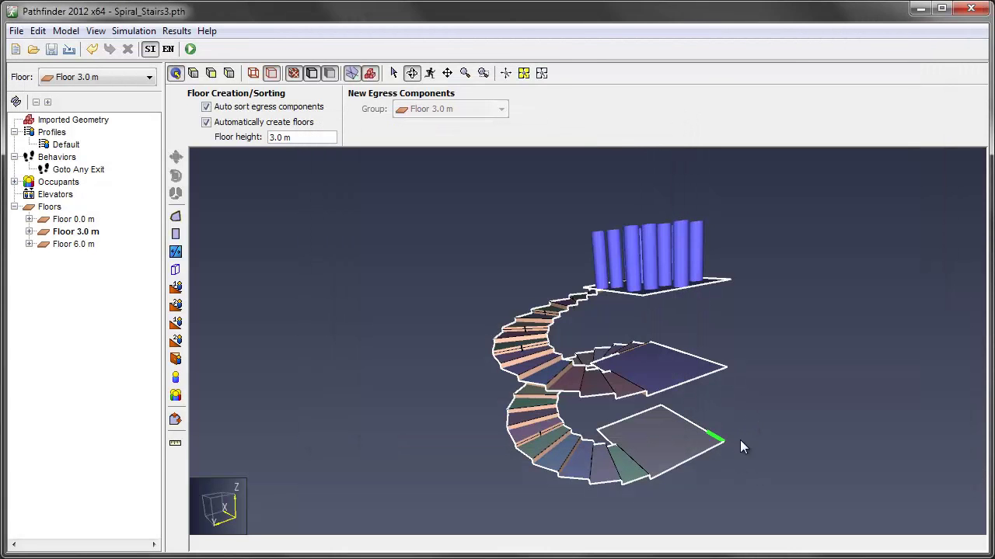
left_click_drag(484, 453, 484, 357)
left_click_drag(794, 433, 513, 442)
left_click(497, 432)
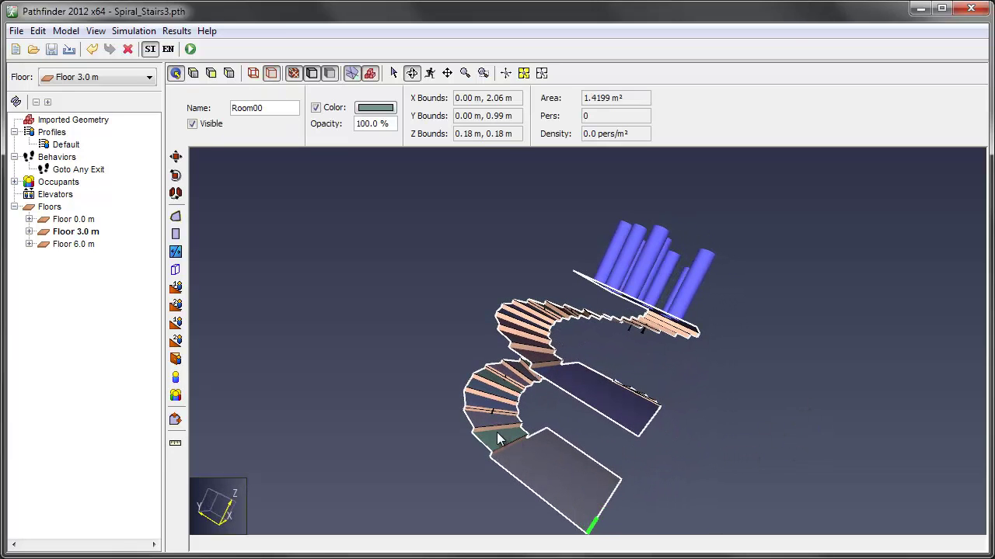
left_click(509, 454)
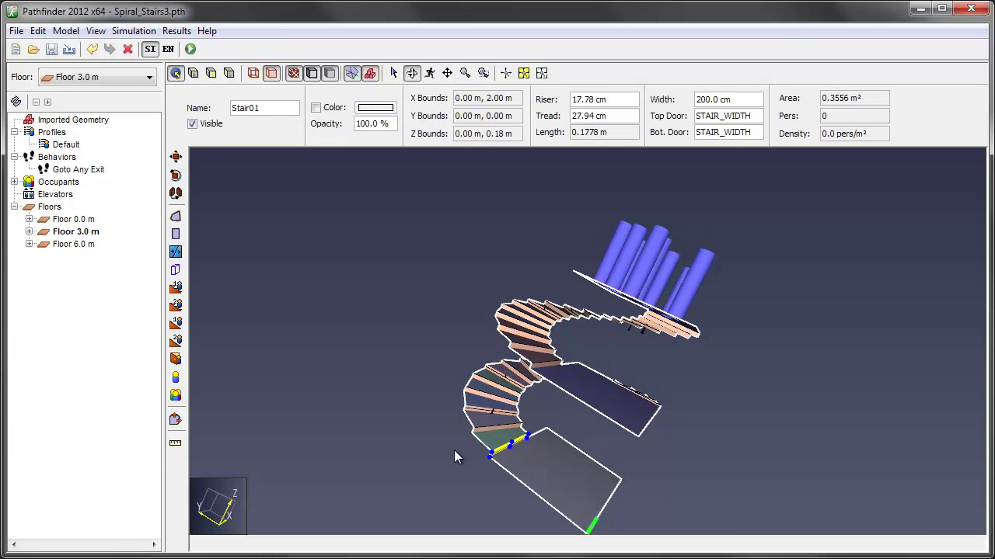
scroll(454, 450, "up", 5)
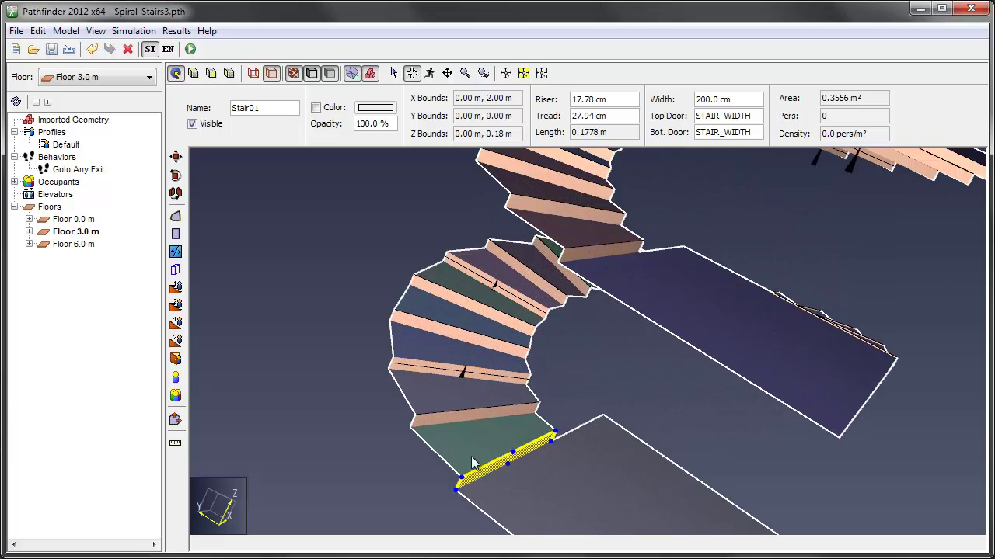
scroll(743, 370, "down", 4)
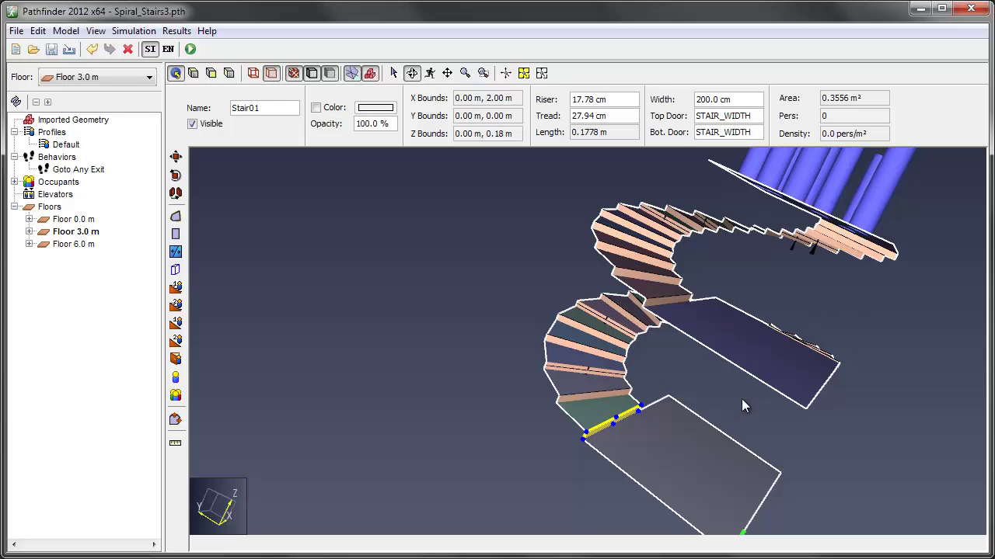
Step: Orbit around the two-storey stair to view the occupants on top
left_click_drag(736, 429, 791, 256)
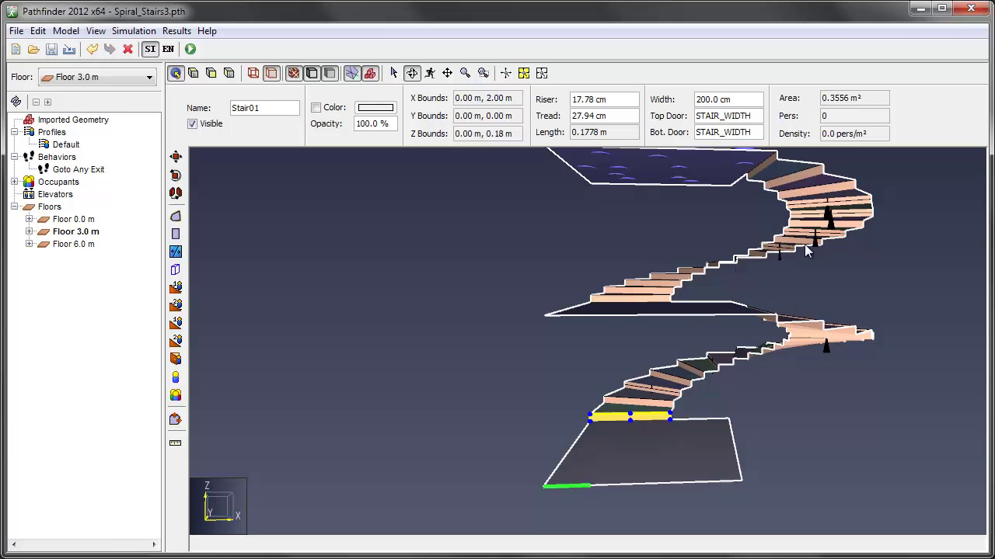
left_click_drag(810, 300, 571, 386)
left_click(571, 386)
left_click_drag(717, 381, 653, 371)
left_click_drag(690, 332, 611, 406)
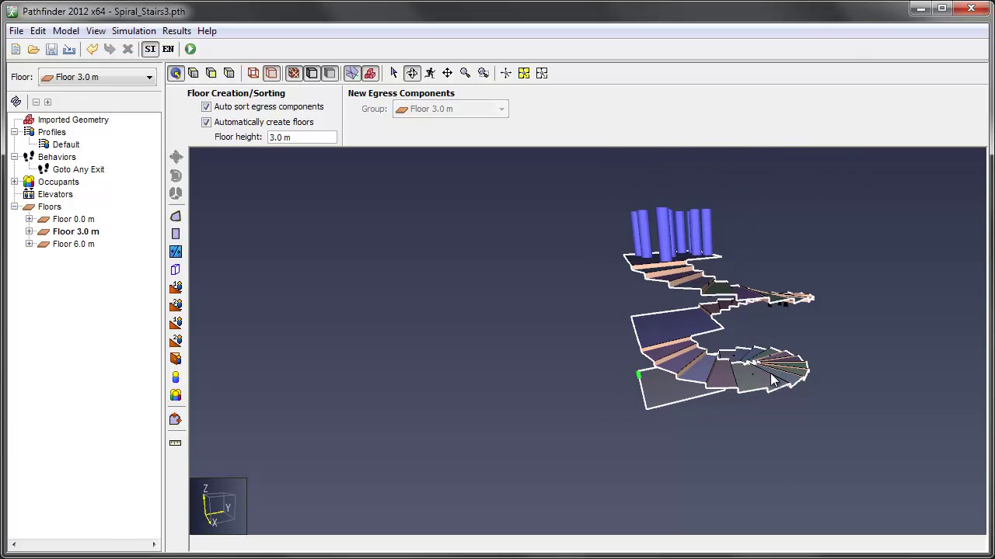